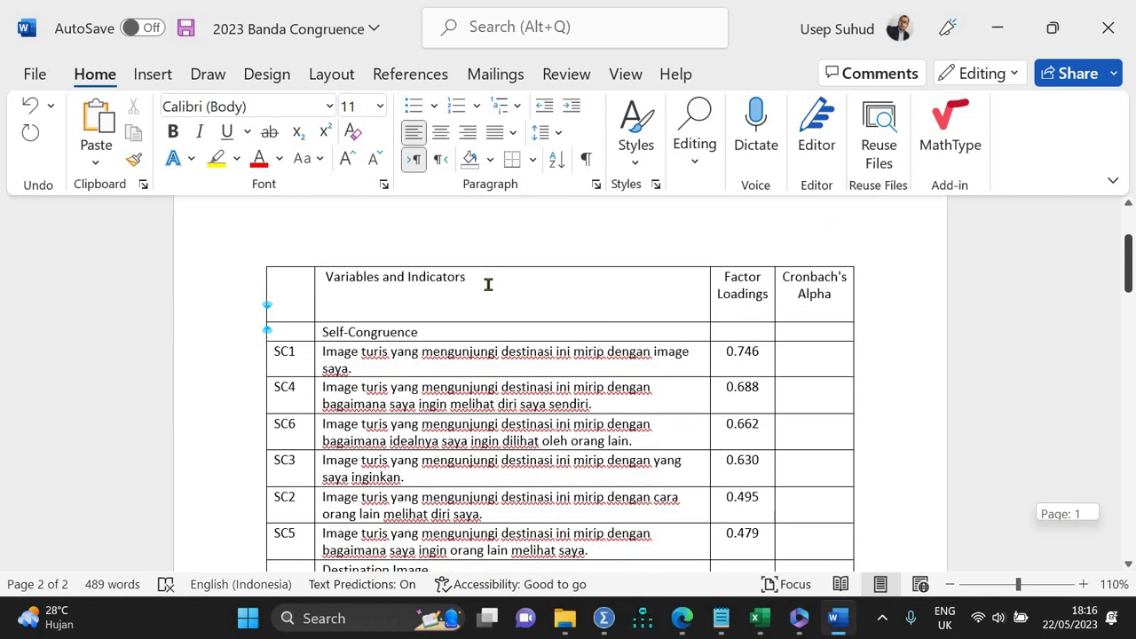
Step: Place the cursor in the Cronbach's Alpha cell of the Self-Congruence row
left_click(357, 367)
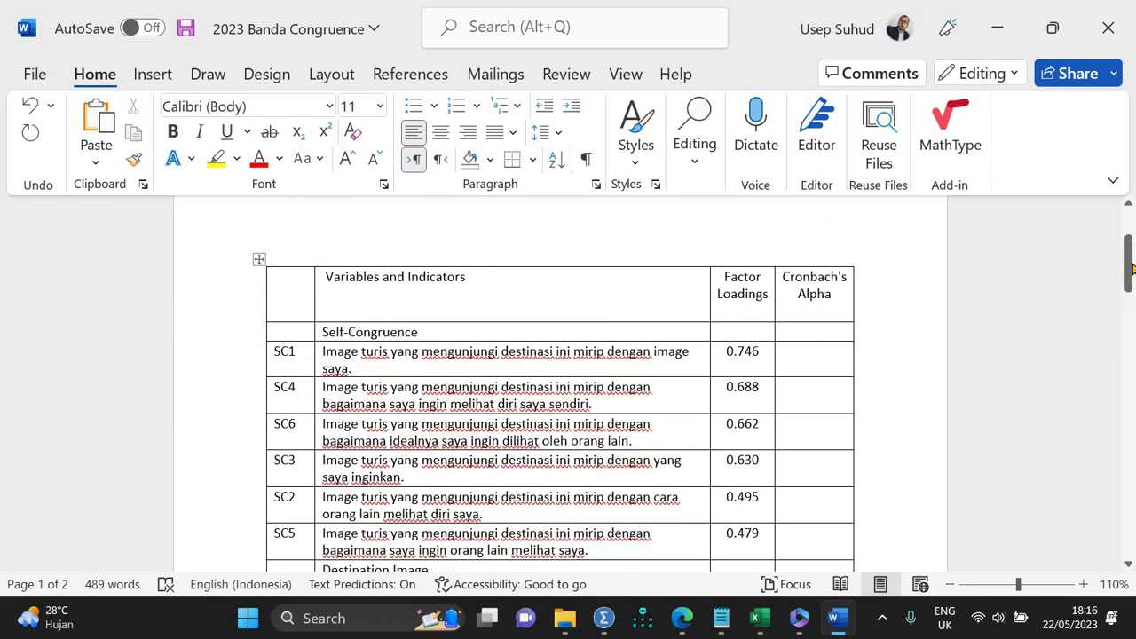
left_click_drag(1131, 266, 1132, 284)
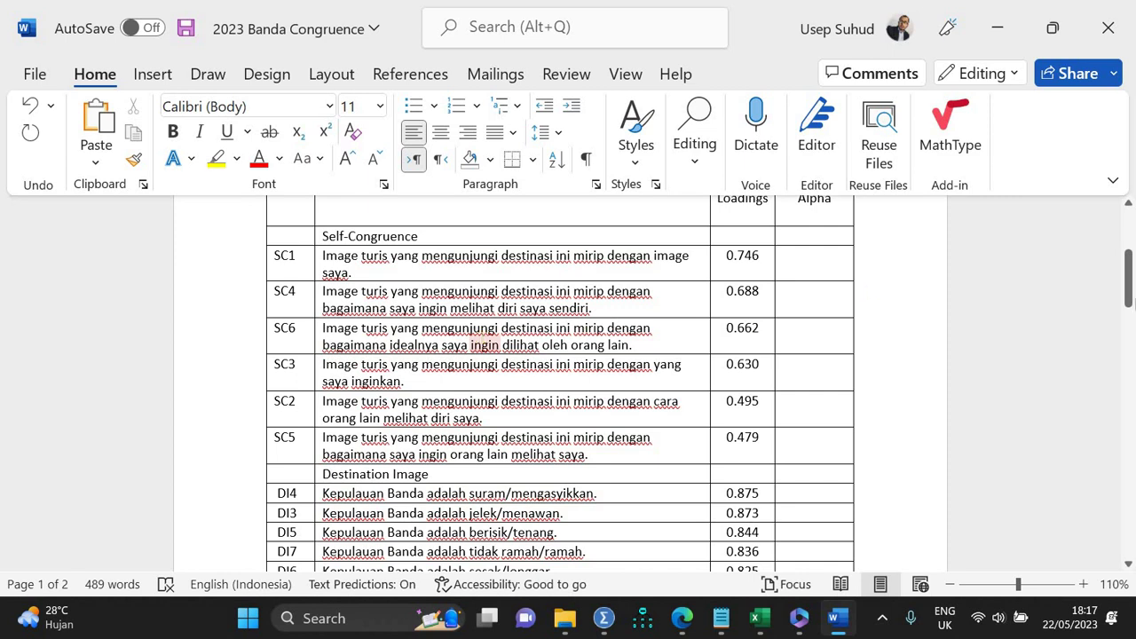
left_click_drag(1130, 293, 1130, 291)
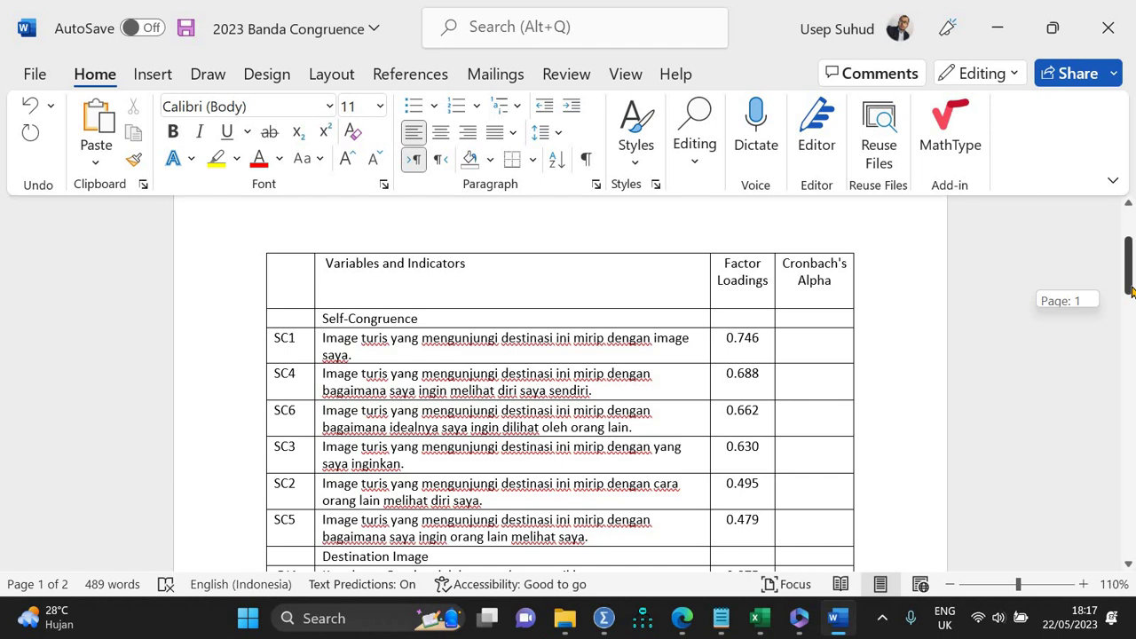
left_click_drag(1131, 294, 1131, 294)
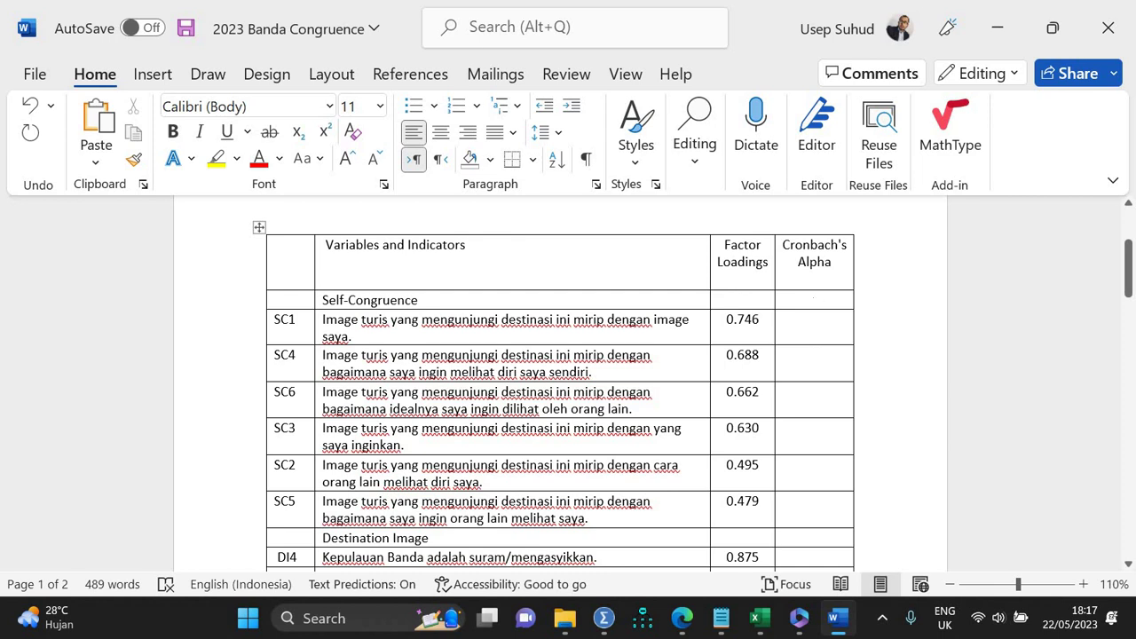
left_click(812, 303)
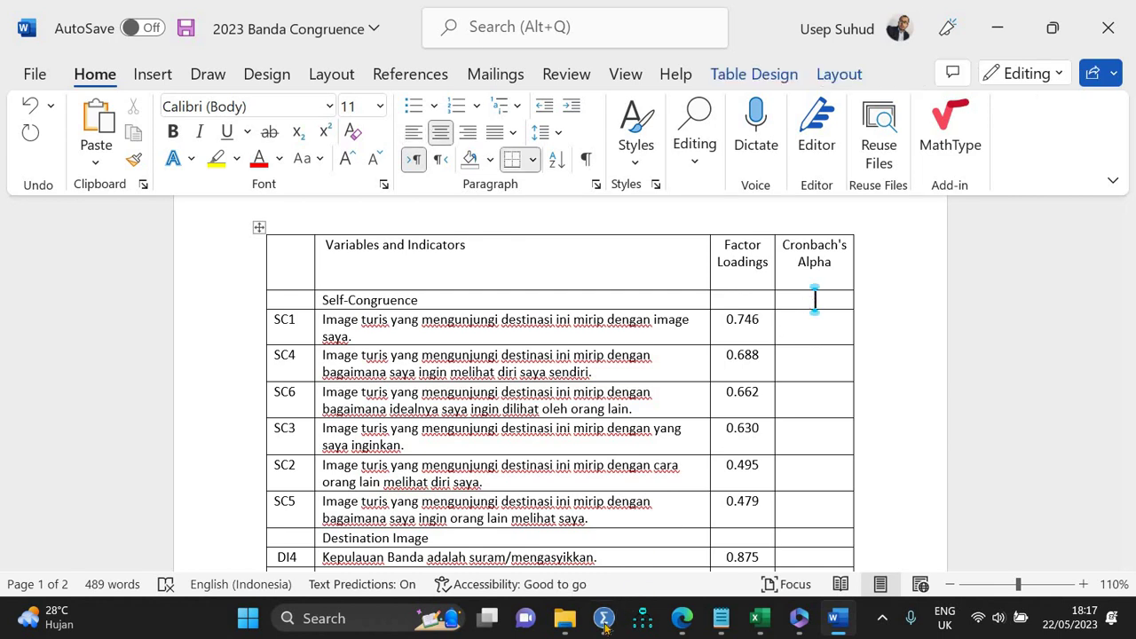
Step: Switch to SPSS Statistics and dismiss the open Rotation and Factor Analysis dialogs without applying them
mouse_move(605, 624)
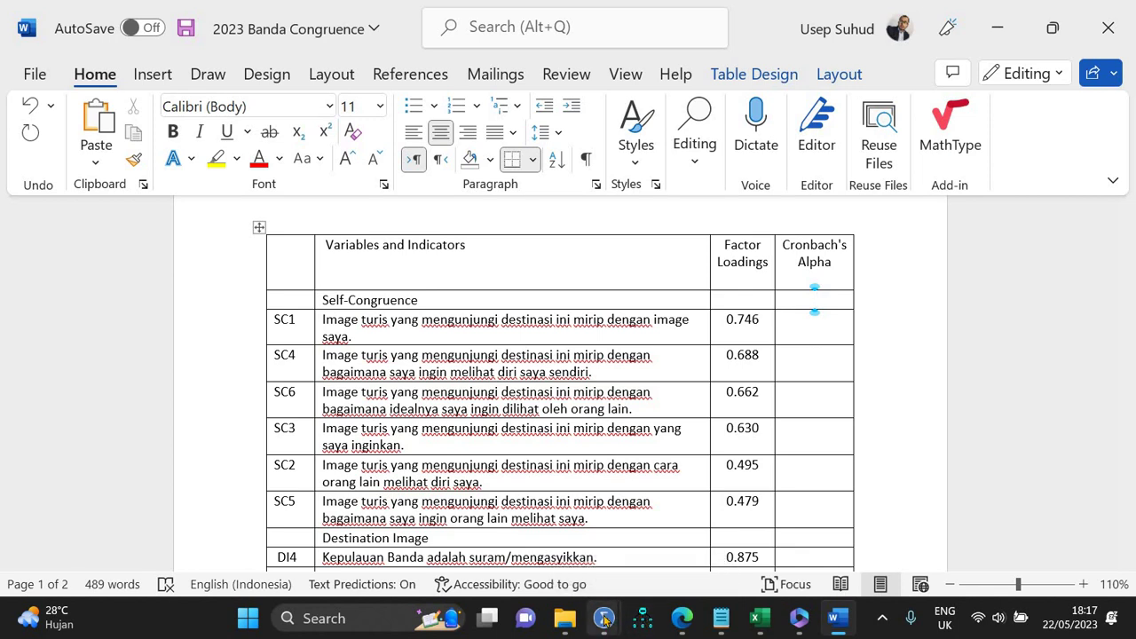
left_click(588, 529)
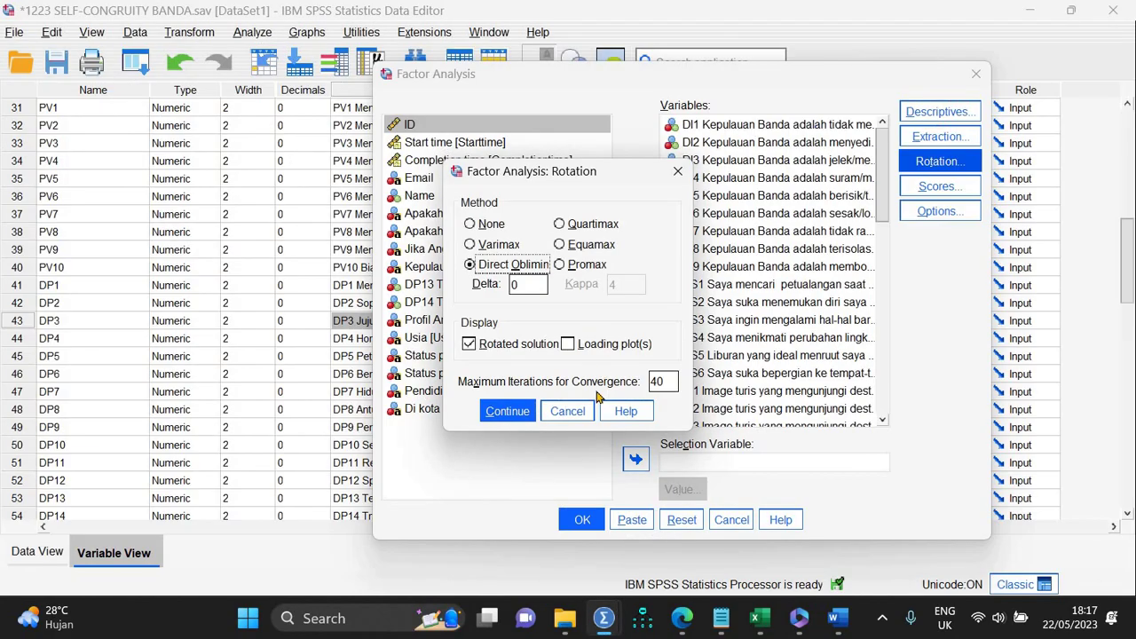
left_click(574, 412)
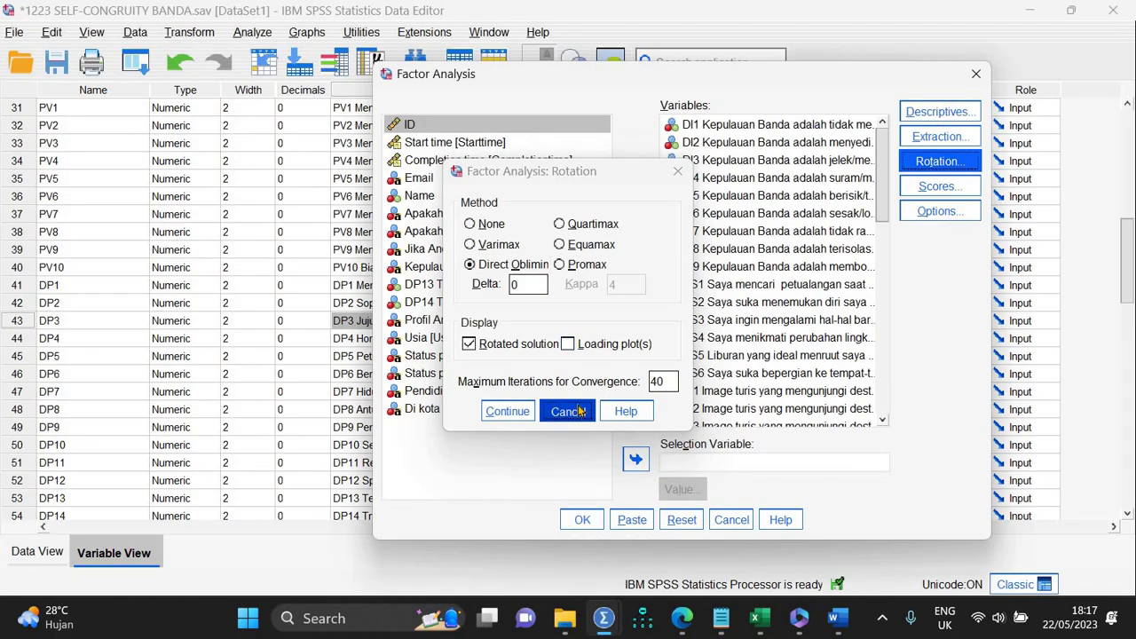
left_click(731, 520)
left_click(252, 32)
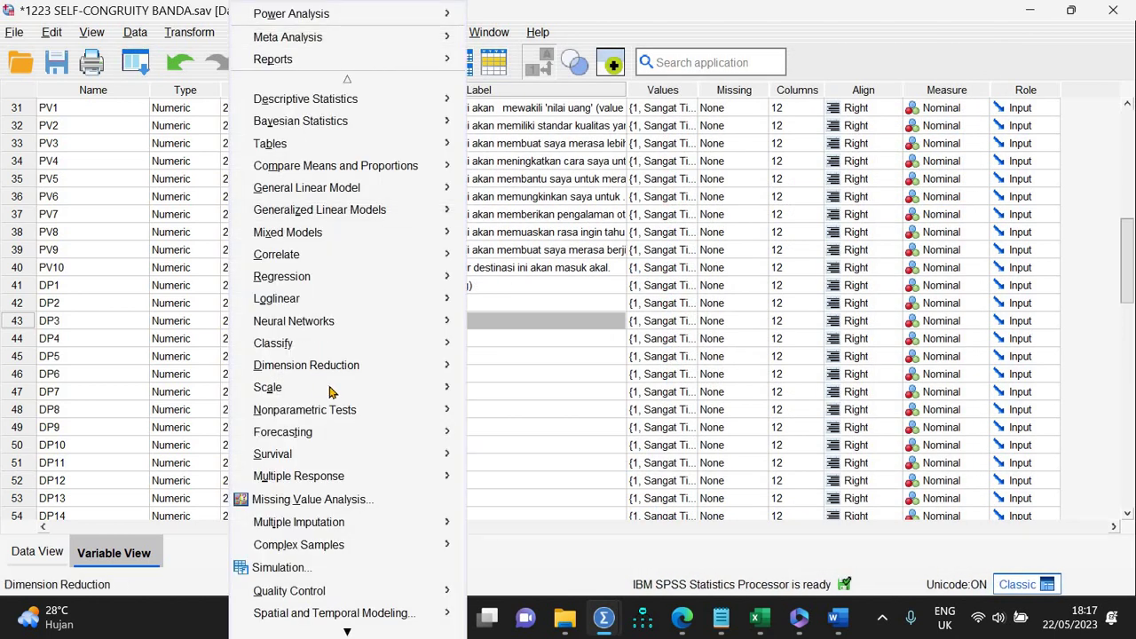
mouse_move(399, 387)
left_click(521, 398)
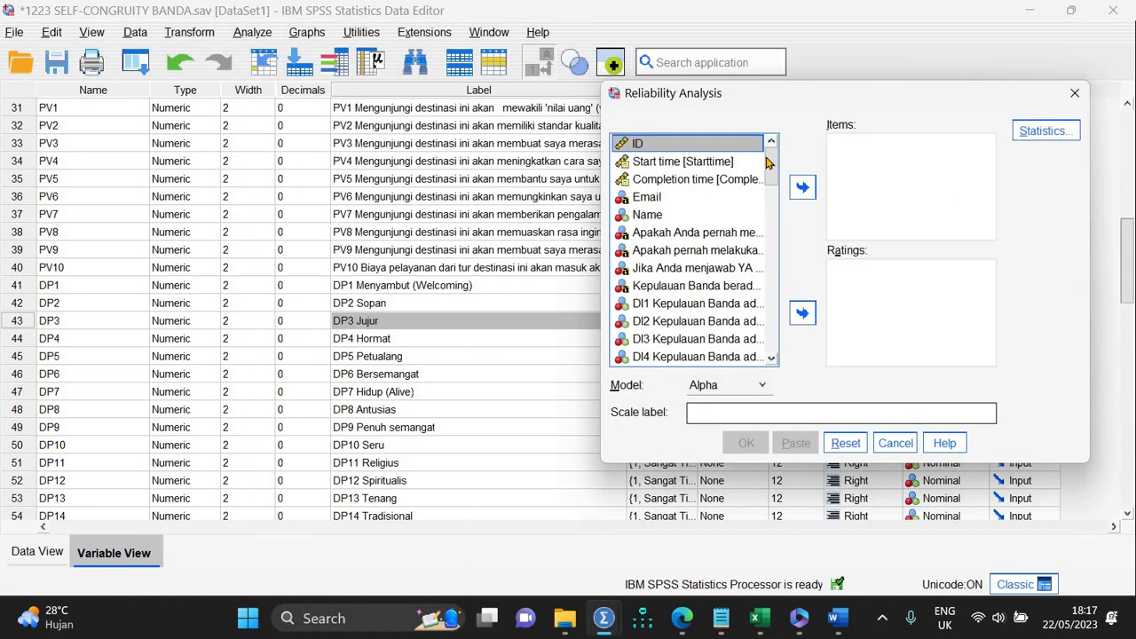
scroll(771, 199, "down", 6)
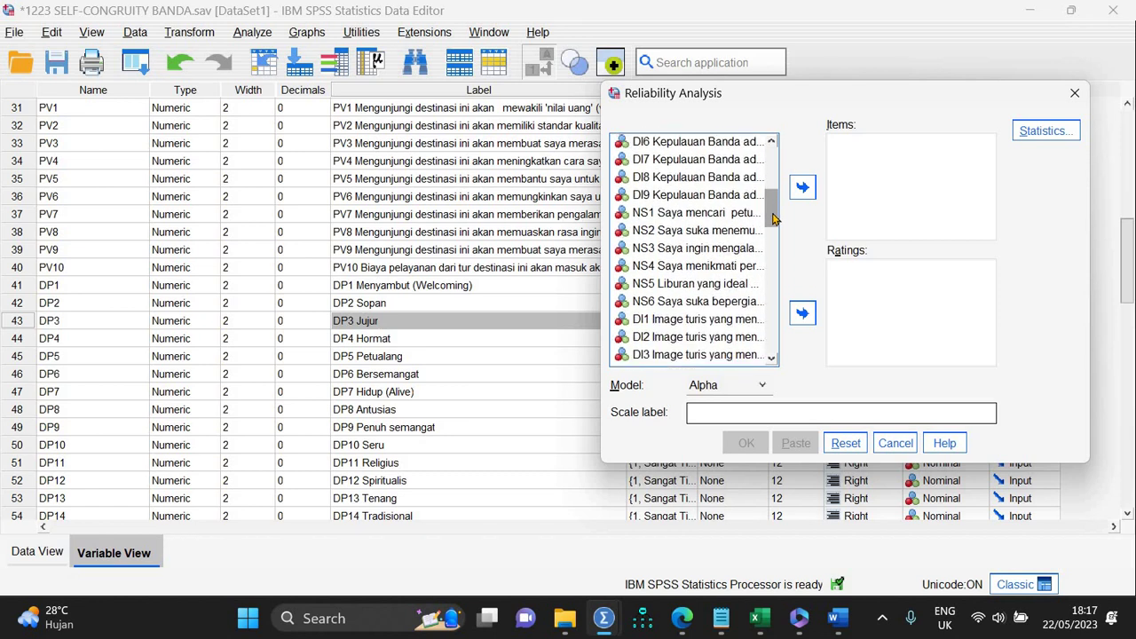
scroll(773, 233, "down", 4)
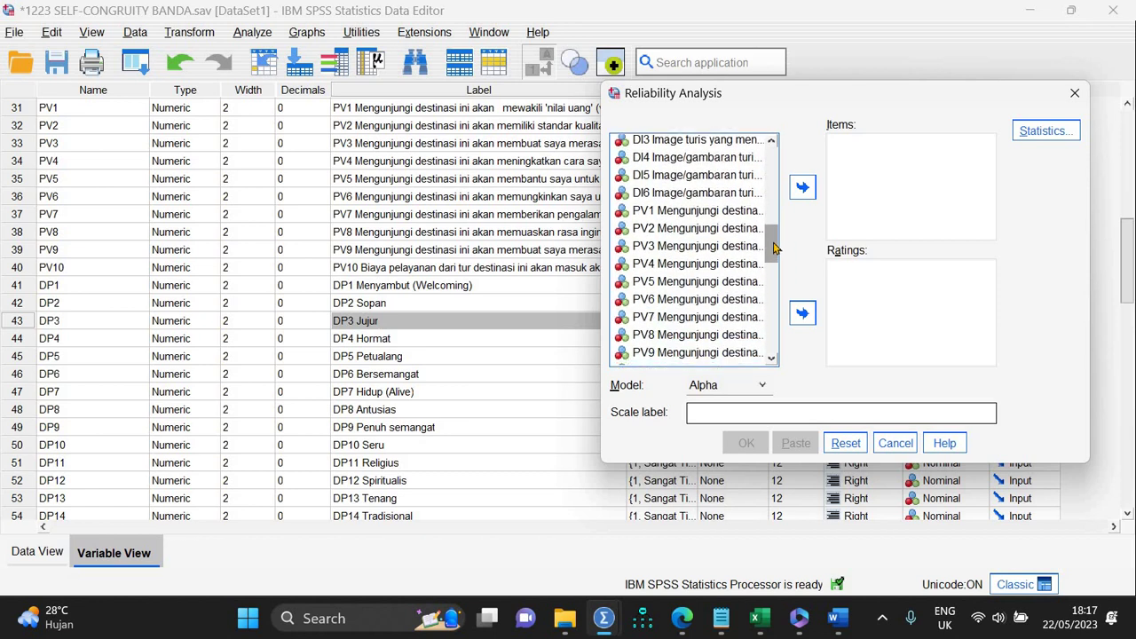
scroll(774, 213, "up", 5)
scroll(774, 210, "up", 4)
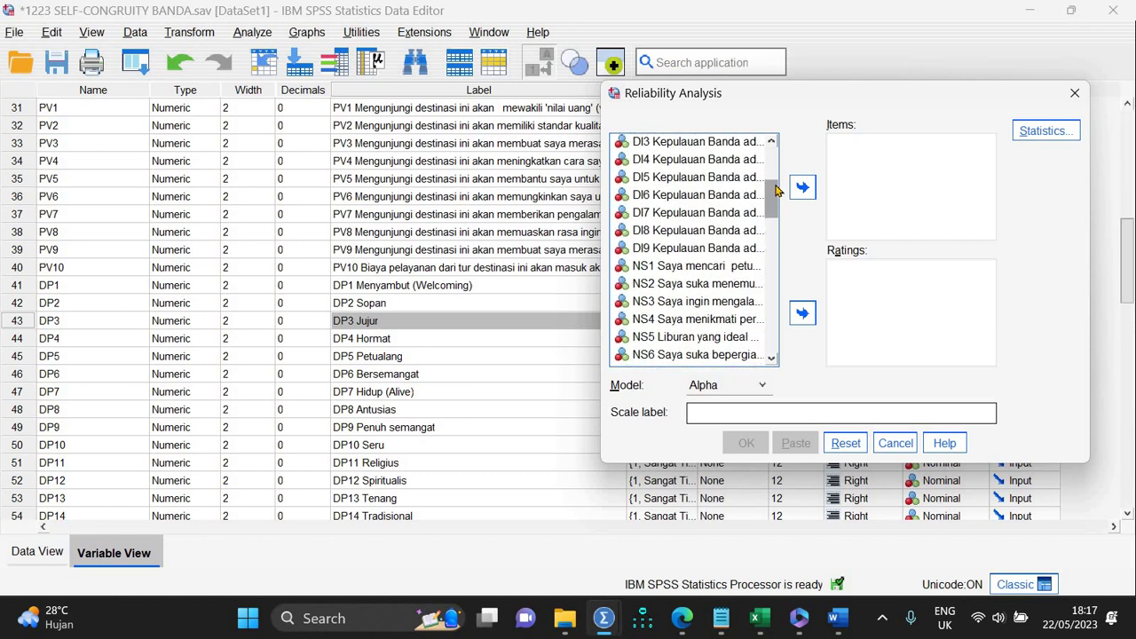
scroll(772, 204, "down", 3)
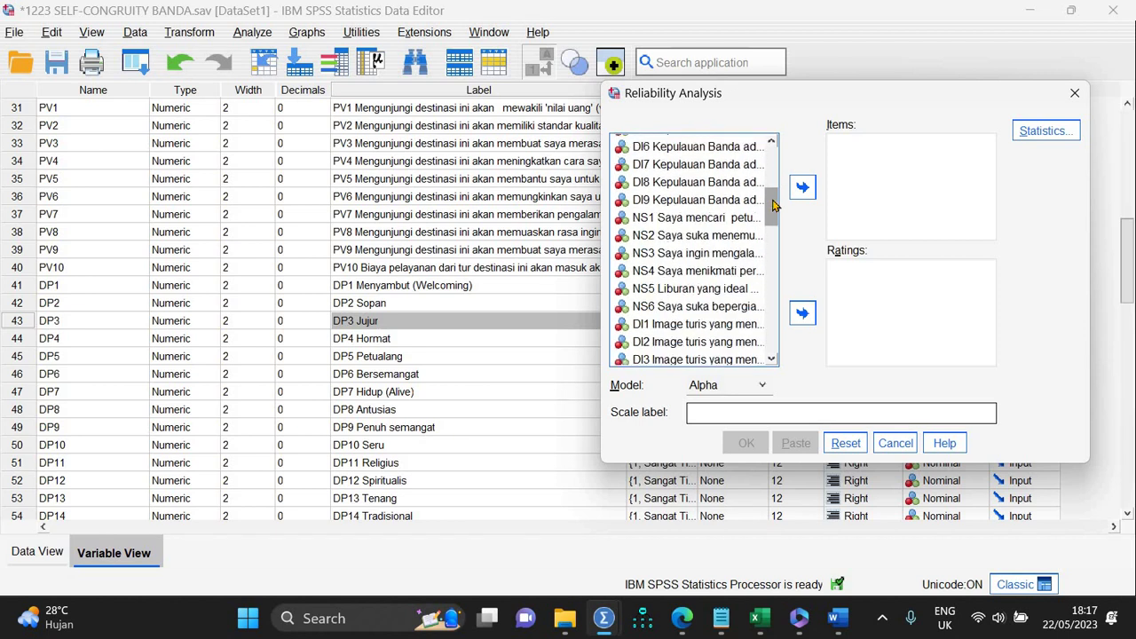
scroll(772, 200, "up", 1)
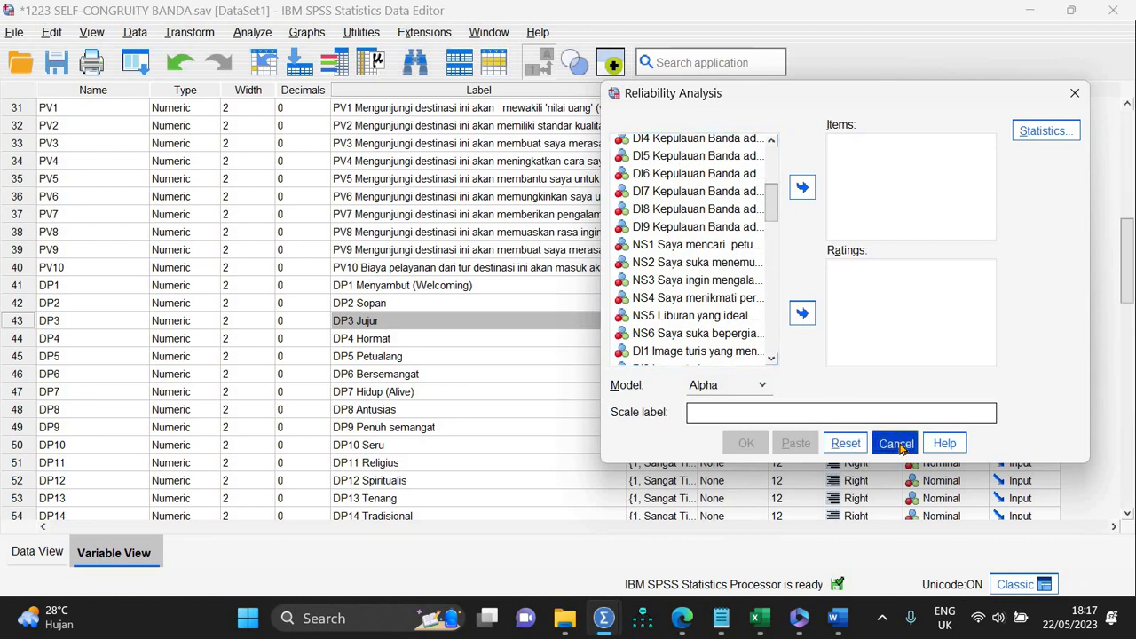
key("Escape")
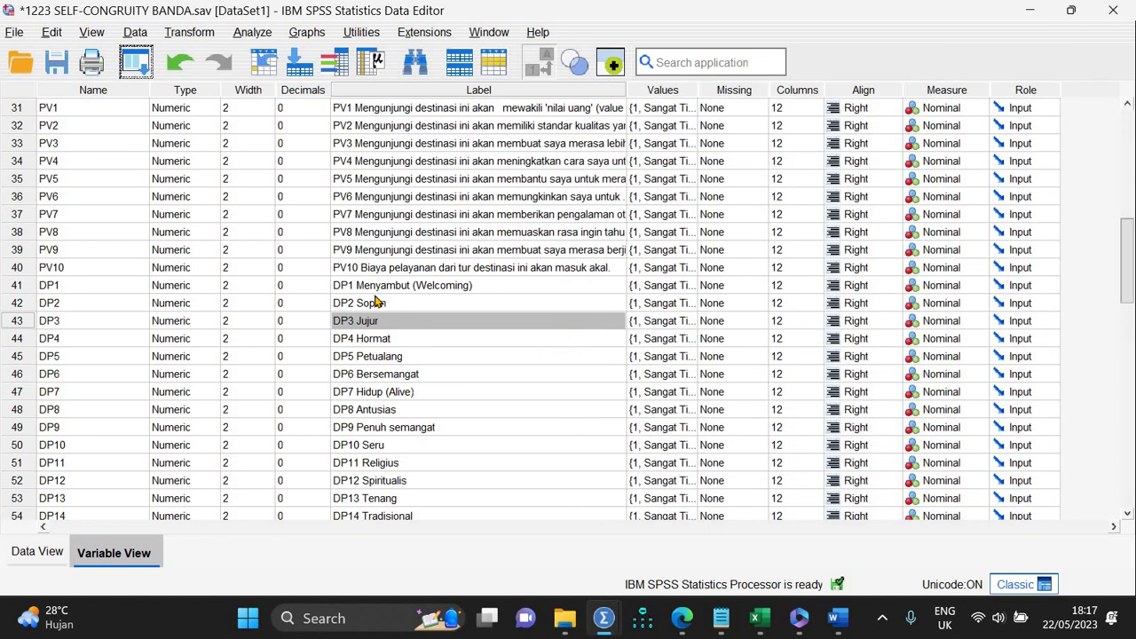
Step: Correct the label of variable SC1 so that it starts with SC1 instead of DI1
scroll(375, 302, "up", 10)
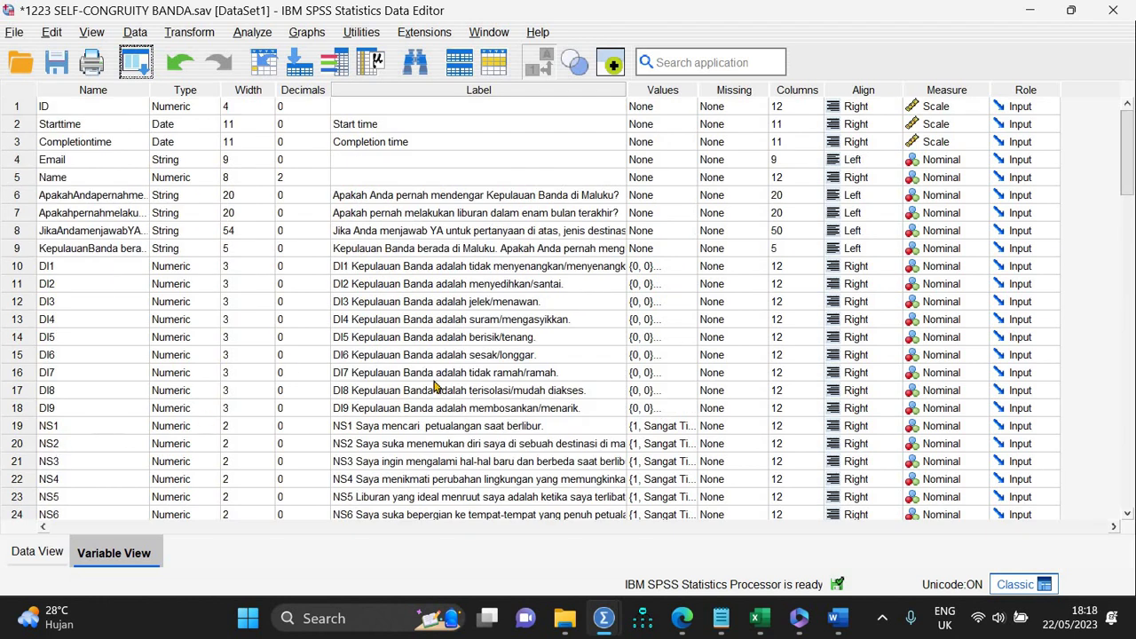
left_click_drag(1125, 182, 1125, 228)
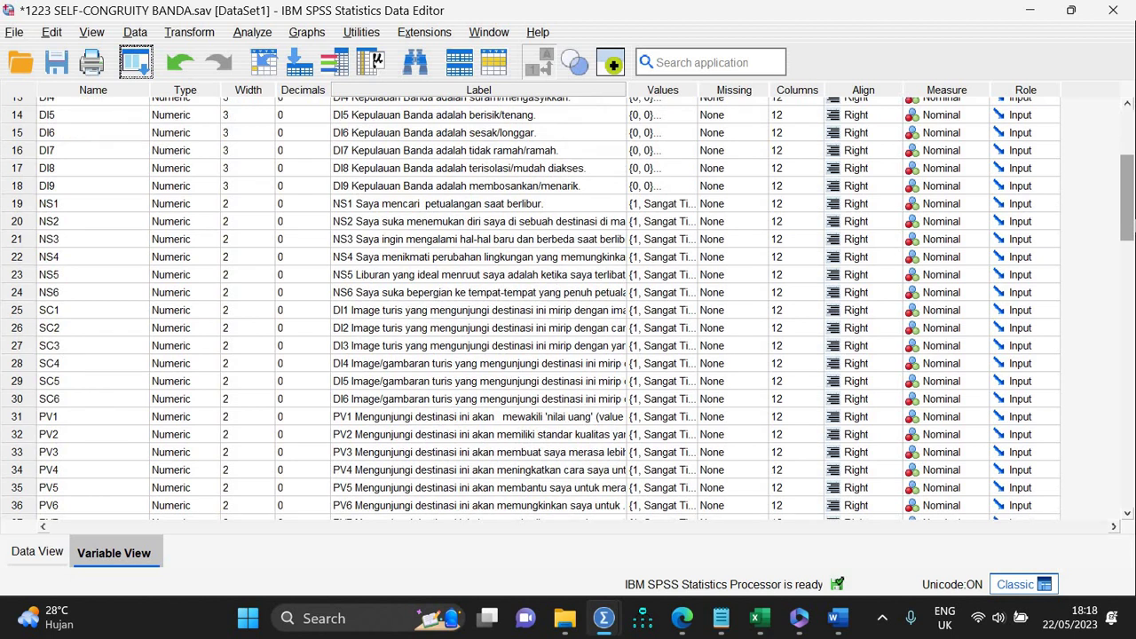
left_click(340, 310)
double_click(340, 310)
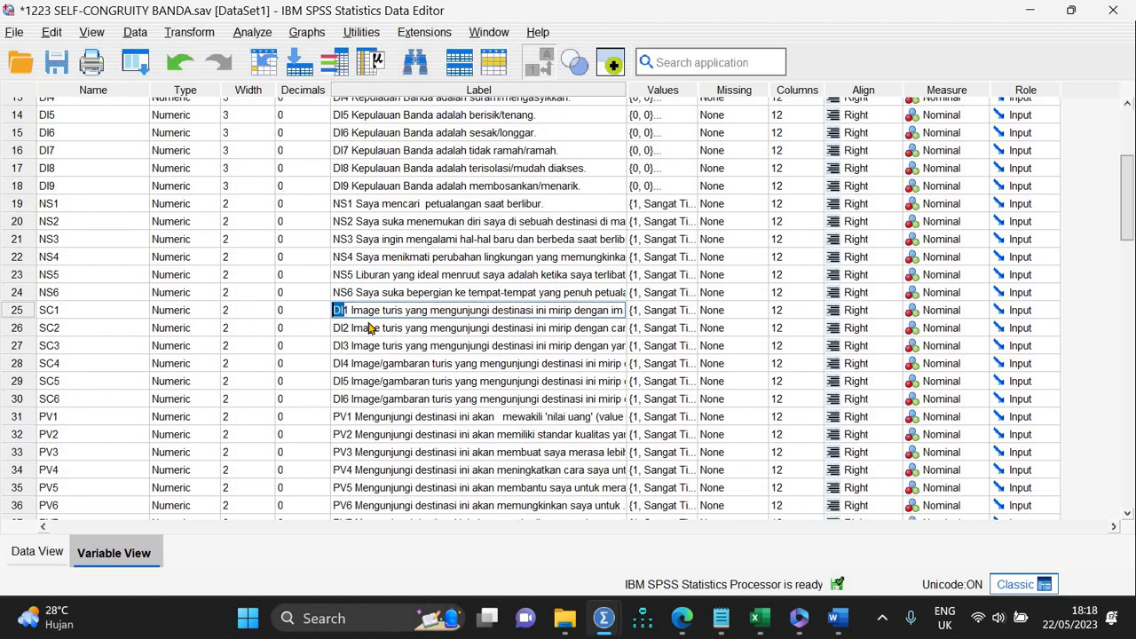
type("SC")
Step: Correct the label of variable SC2 so that its prefix is SC instead of DI
double_click(344, 330)
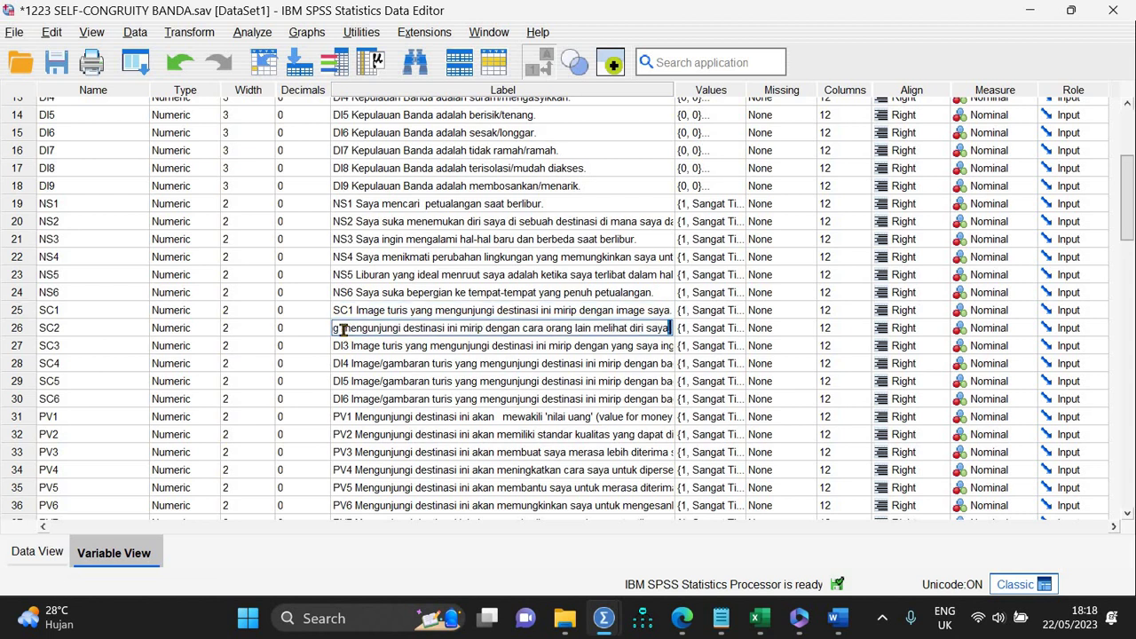
key("Home")
key("Escape")
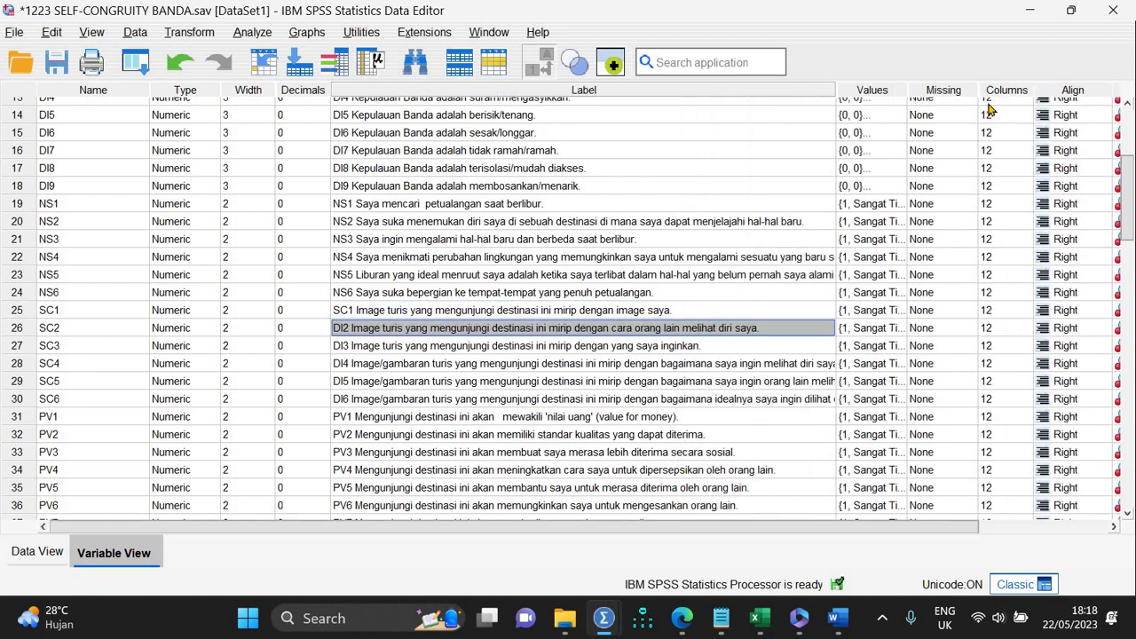
double_click(342, 327)
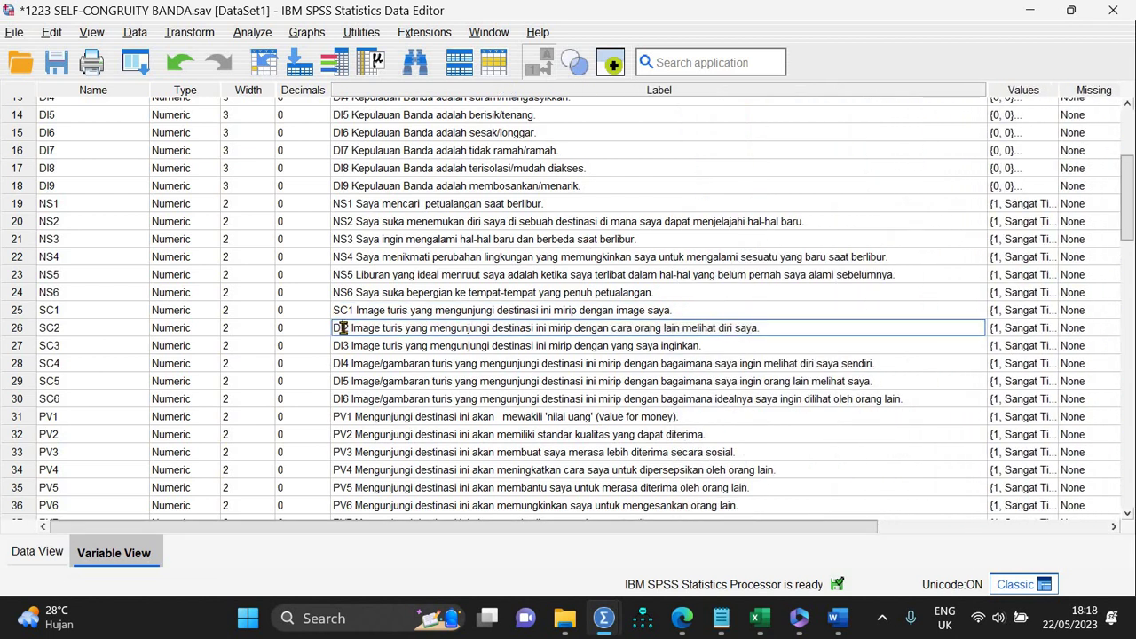
left_click_drag(343, 327, 323, 364)
type("SC")
Step: Replace the DI prefix with SC in the labels of variables SC3 and SC4
double_click(343, 345)
type("SC")
double_click(346, 363)
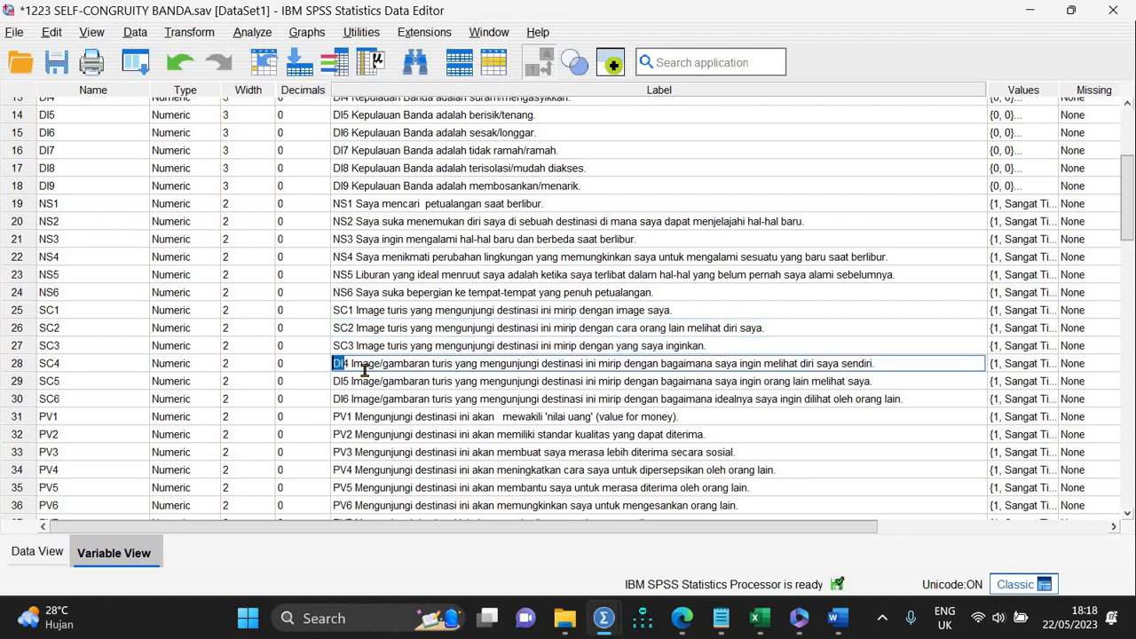
type("SC")
Step: Replace the DI prefix with SC in the labels of variables SC5 and SC6
double_click(342, 381)
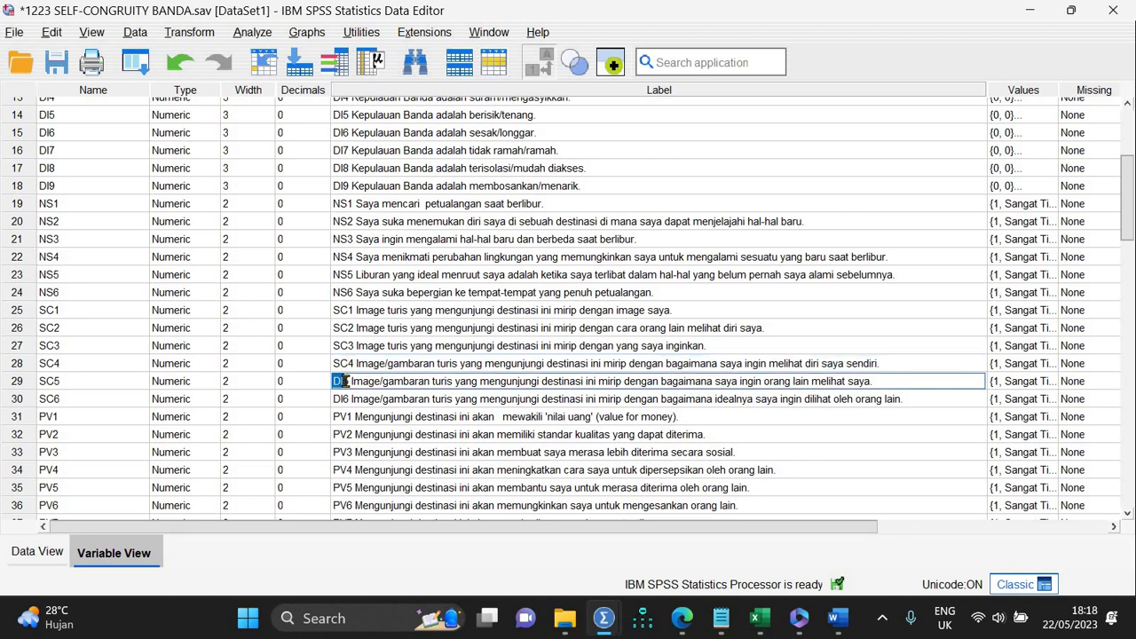
left_click_drag(325, 381, 350, 381)
type("SC")
double_click(344, 399)
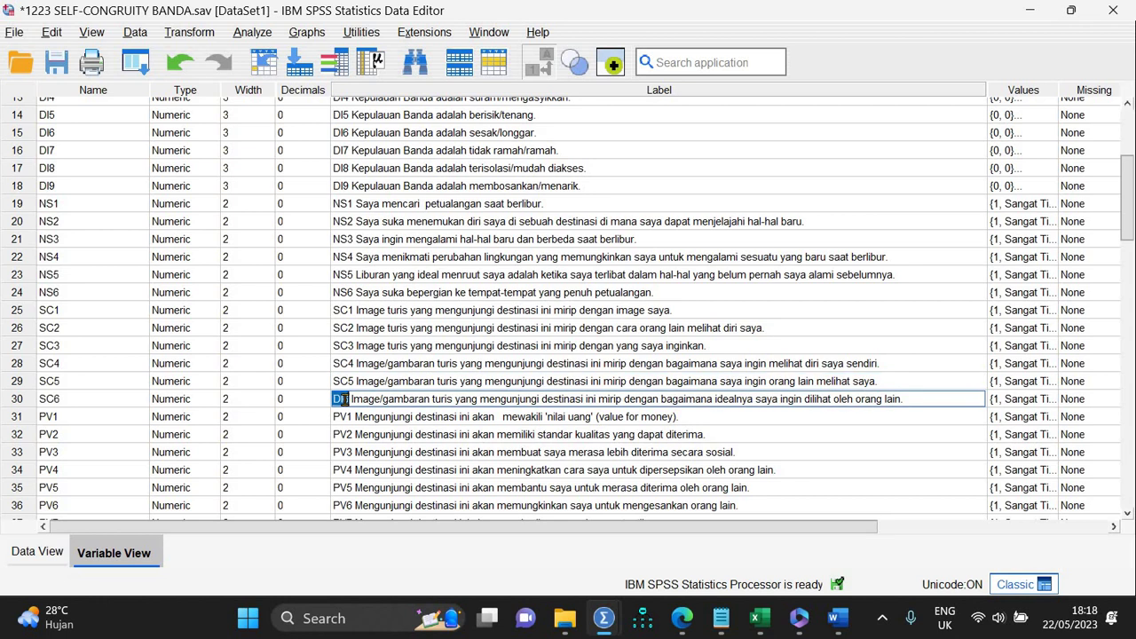
left_click_drag(324, 400, 348, 399)
type("SC6")
left_click(476, 374)
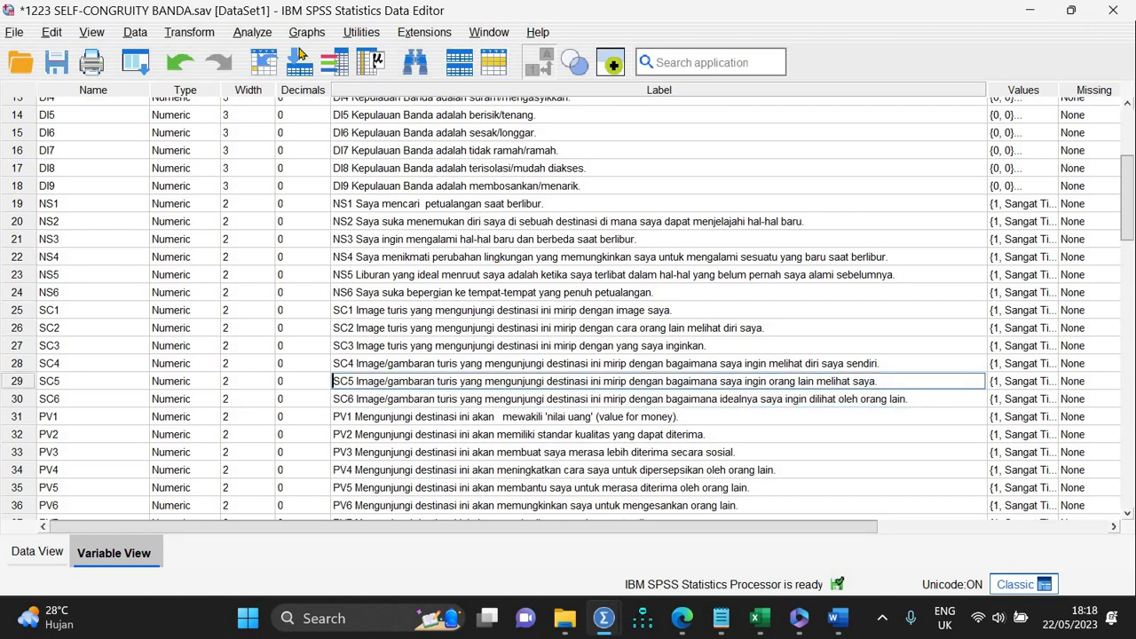
Step: Start a Reliability Analysis and add the six self-congruence variables, SC1 to SC6, as its items
left_click(252, 32)
mouse_move(411, 393)
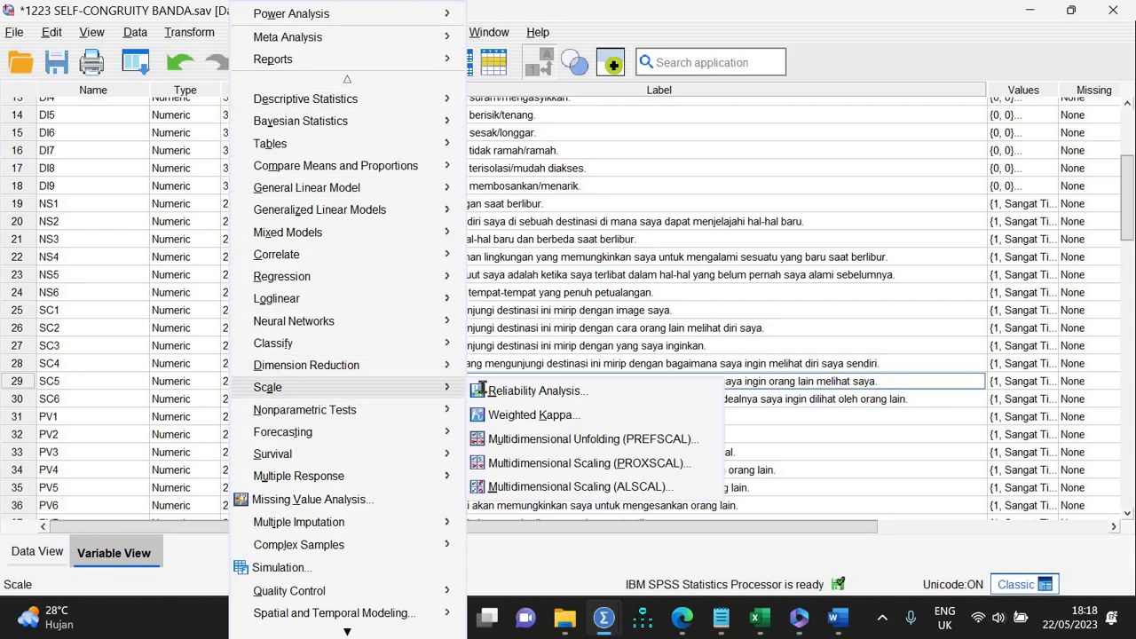
left_click(533, 388)
left_click_drag(774, 178, 774, 225)
scroll(657, 286, "down", 1)
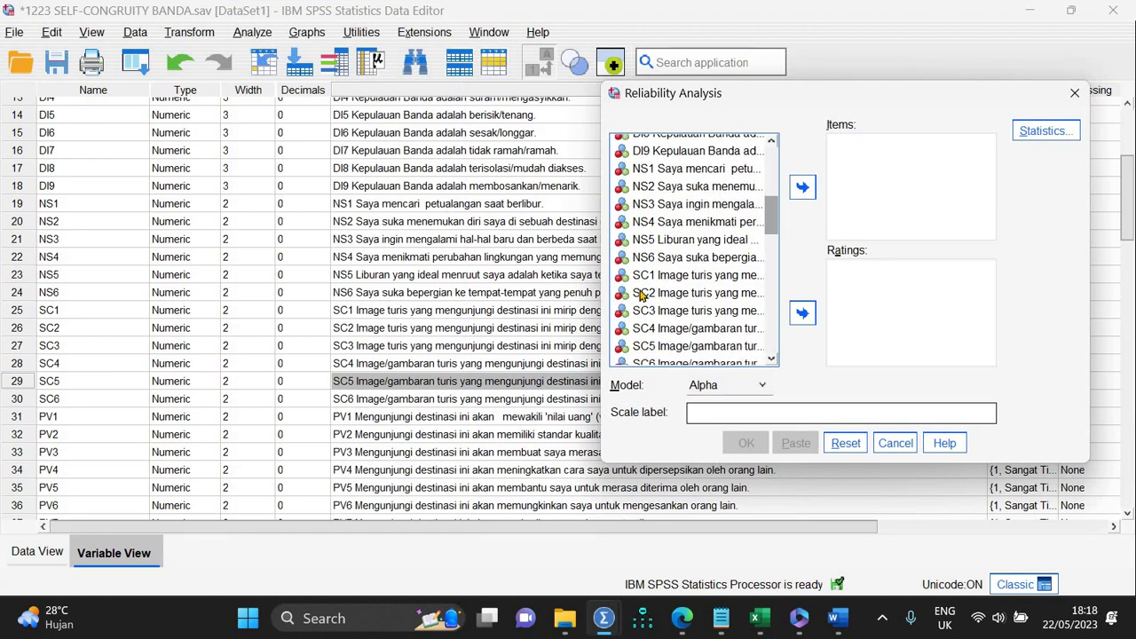
left_click(659, 273)
scroll(771, 234, "down", 2)
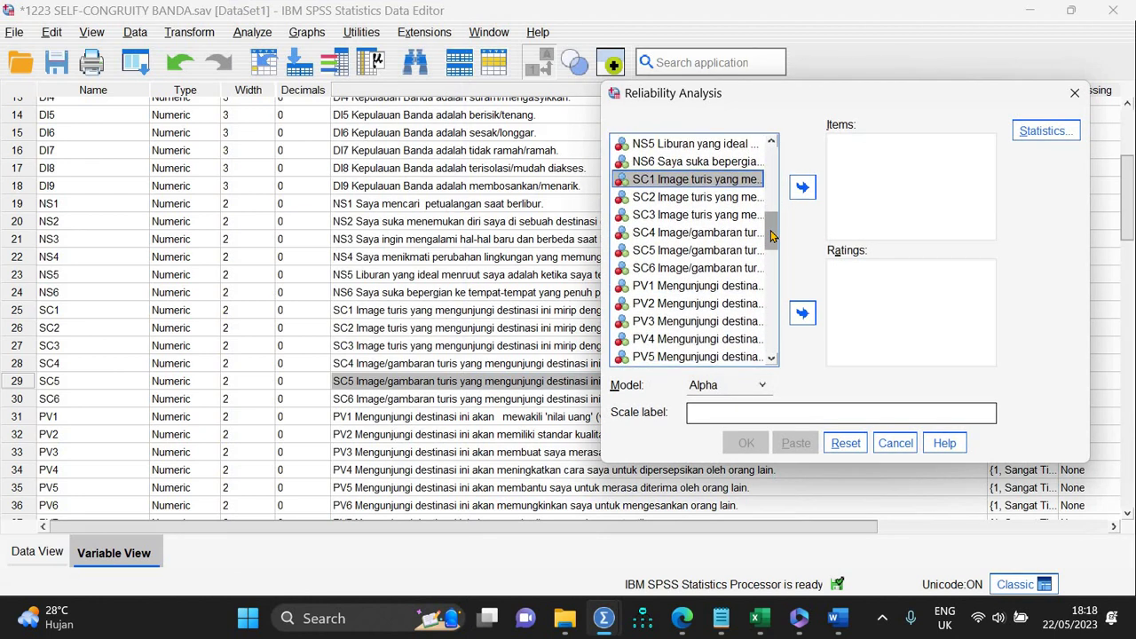
left_click(701, 268, "shift")
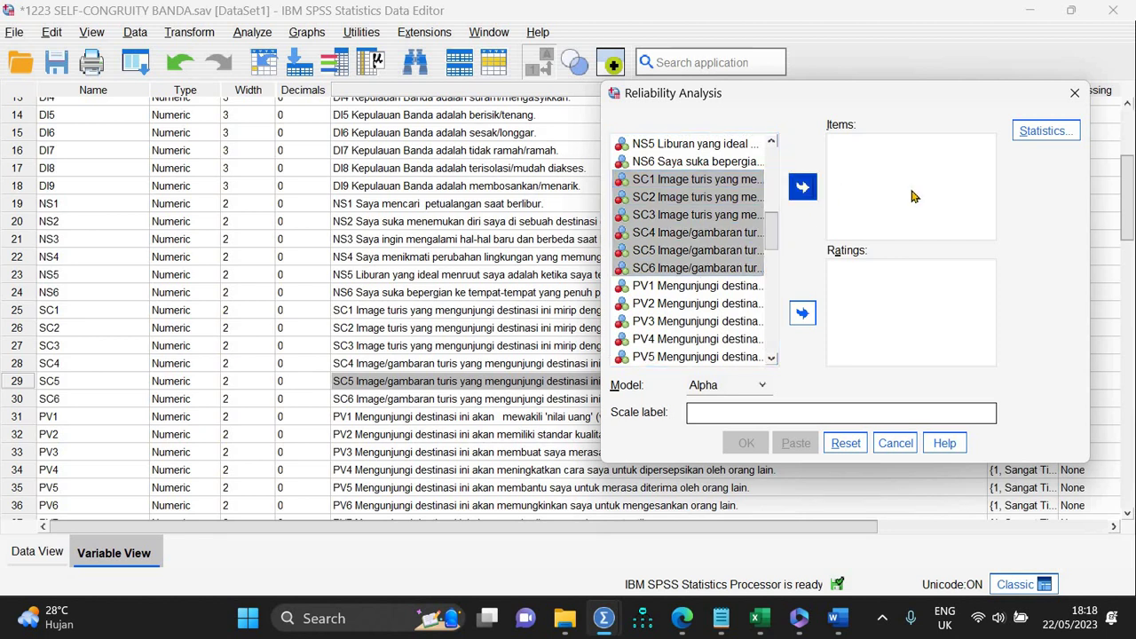
left_click(802, 187)
Step: Request the Item, Scale and Scale if item deleted descriptives and run the reliability analysis with the Alpha model
left_click(1051, 133)
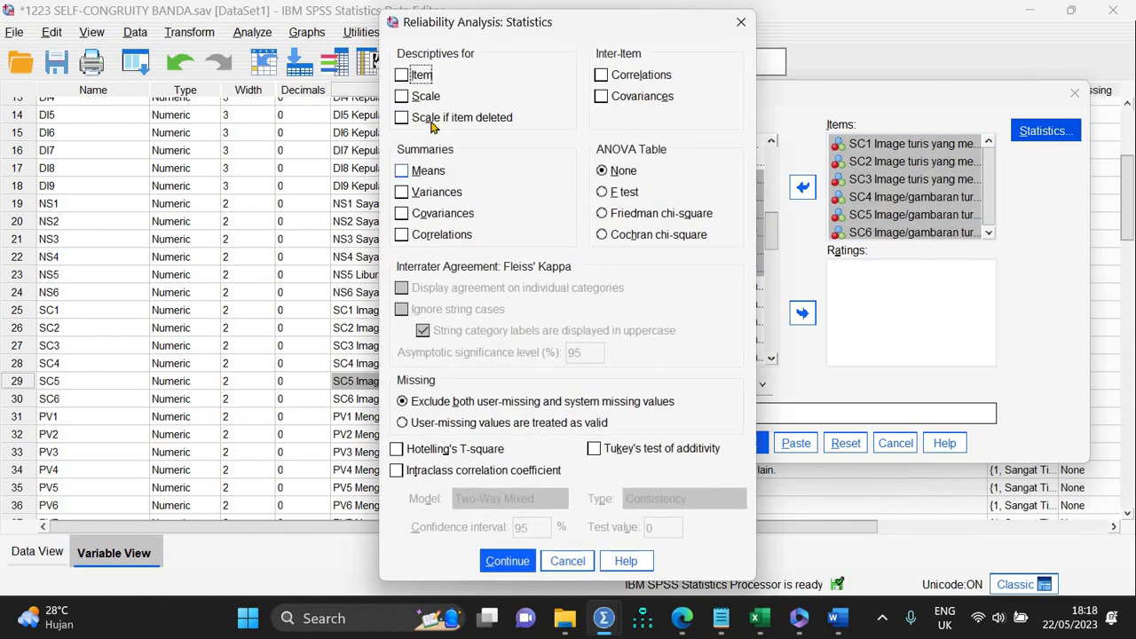
left_click(417, 76)
left_click(425, 96)
left_click(428, 116)
left_click(504, 561)
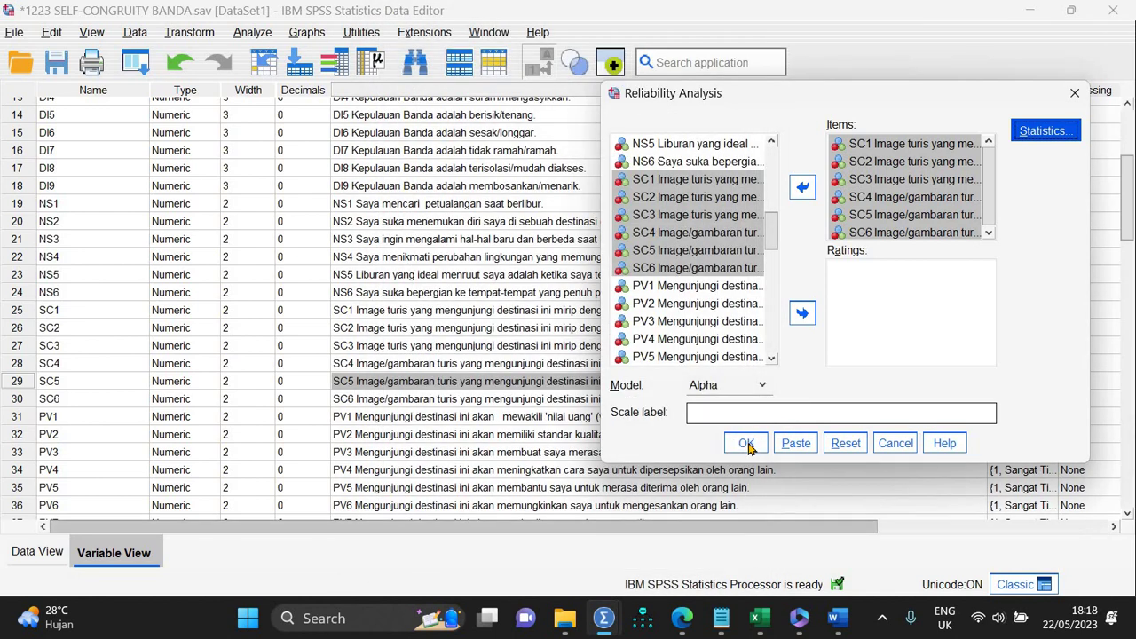
left_click(746, 444)
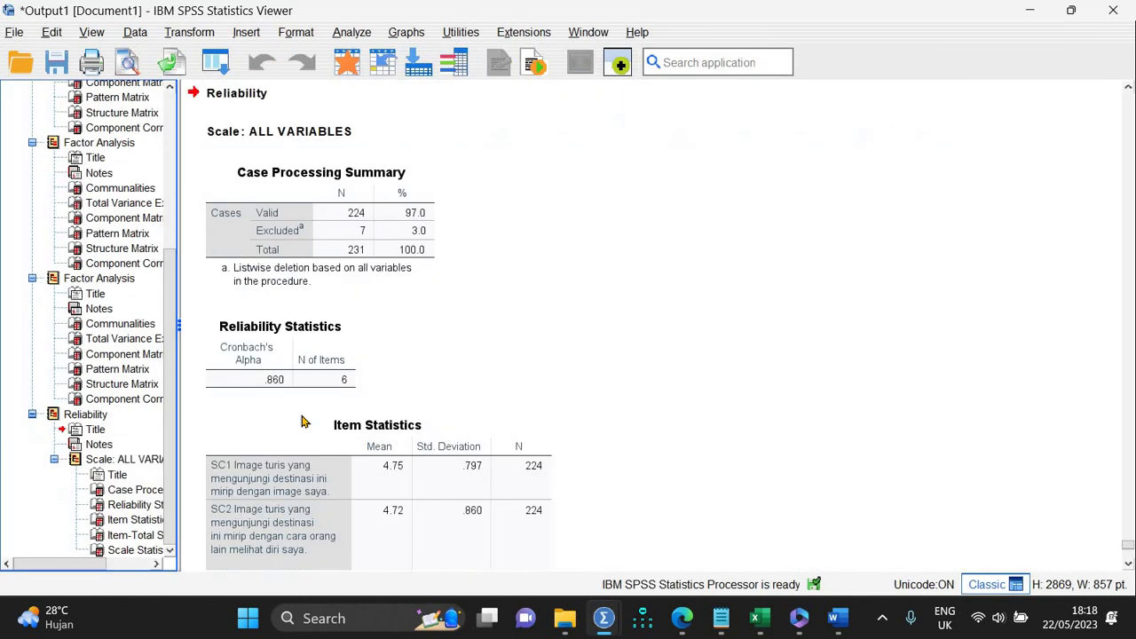
Step: Switch to the Word document and enter 0.860 as the Cronbach's Alpha for Self-Congruence
left_click(837, 619)
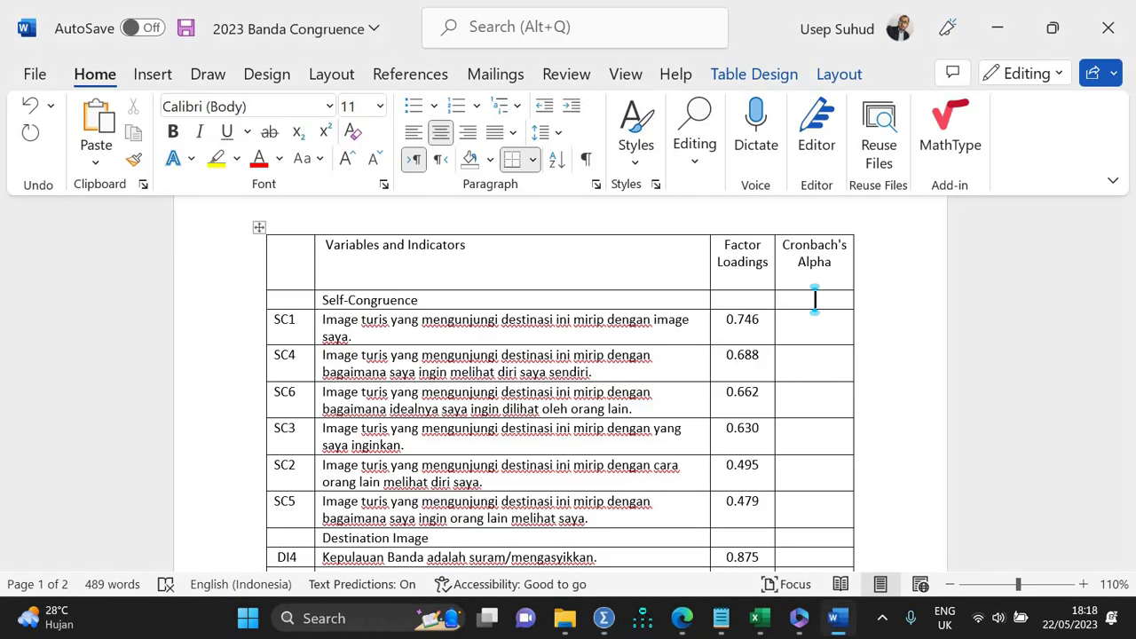
type("0.860")
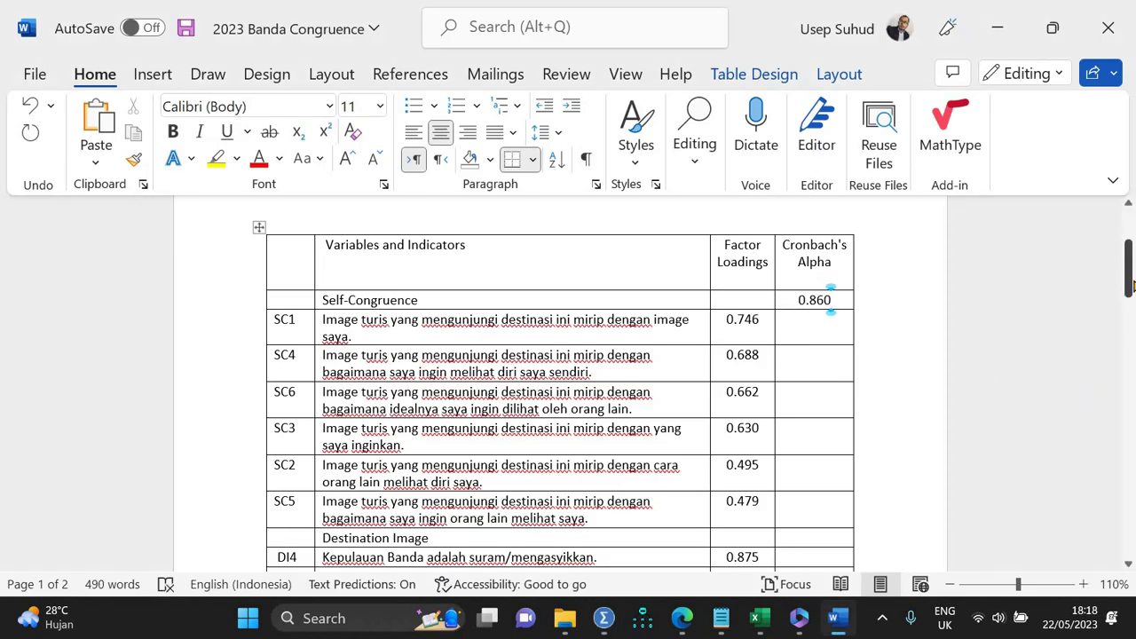
Step: Switch to the SPSS Data Editor, reopen the Reliability Analysis and remove the six self-congruence variables from its items
left_click_drag(1130, 282, 1131, 313)
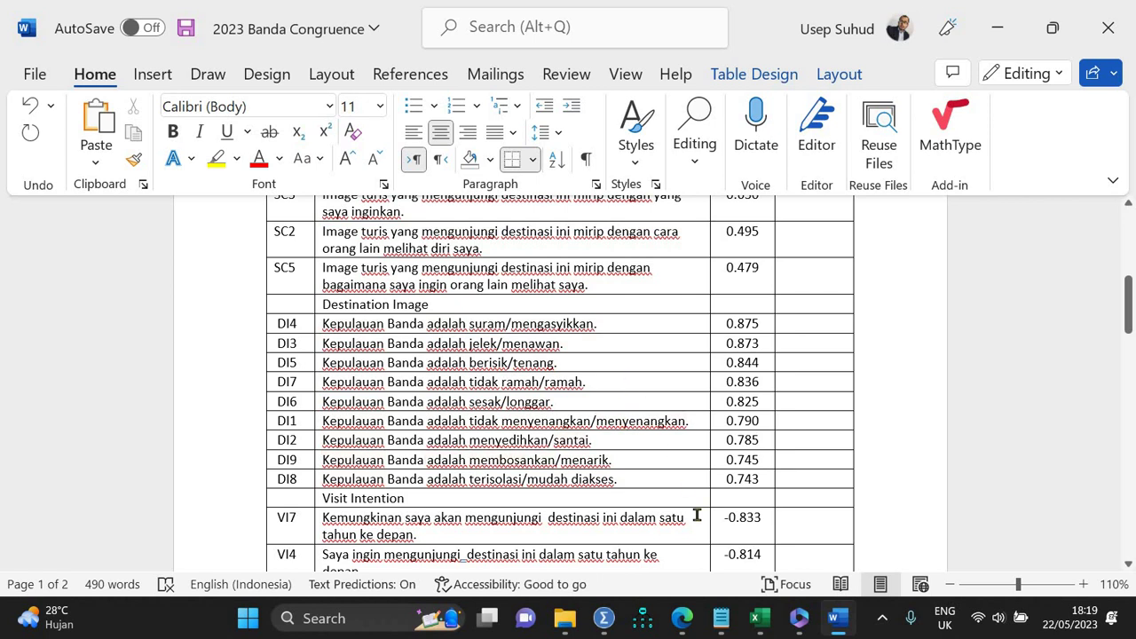
mouse_move(606, 628)
left_click(501, 523)
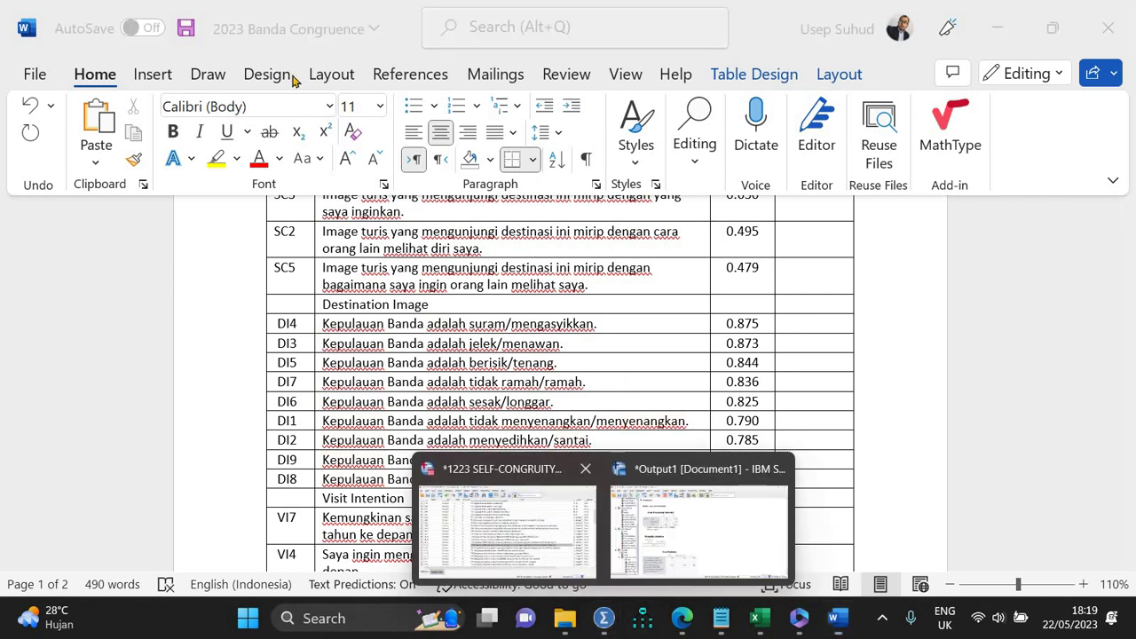
left_click(252, 32)
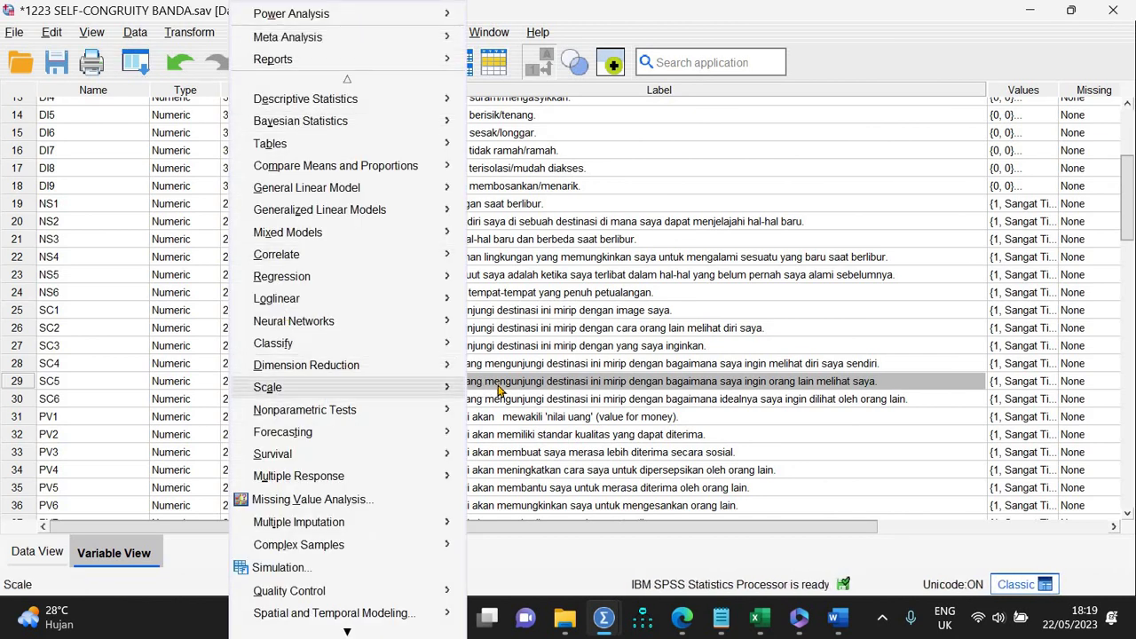
mouse_move(435, 387)
left_click(532, 390)
left_click(839, 178)
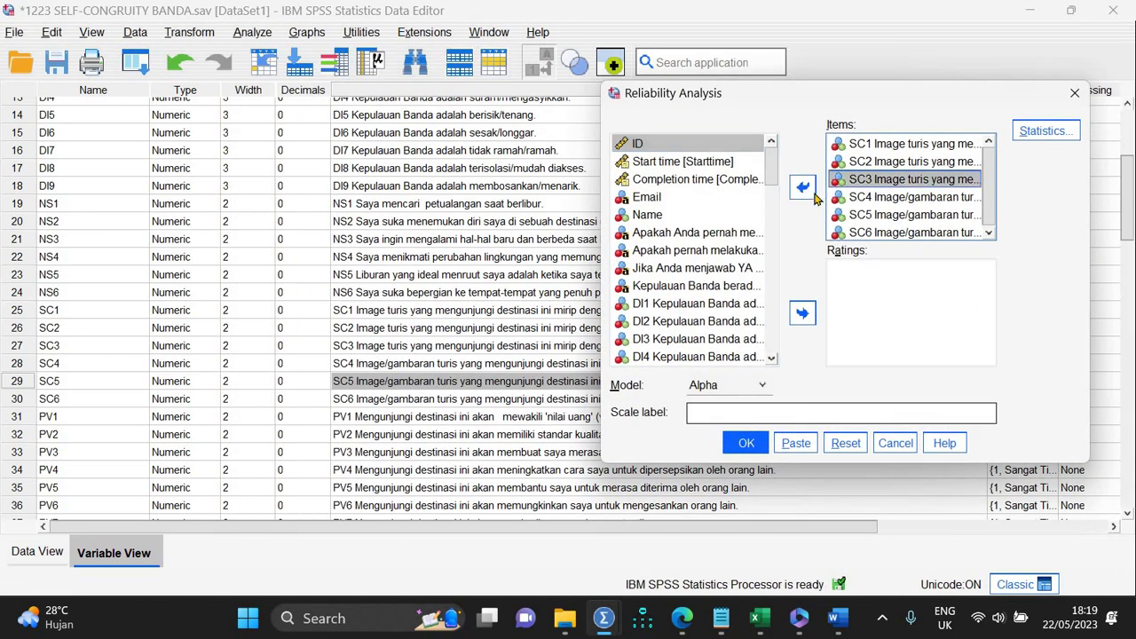
left_click(806, 191)
Step: Add the destination image variables DI1 to DI9 as items and run the reliability analysis with the Alpha model
scroll(779, 224, "down", 2)
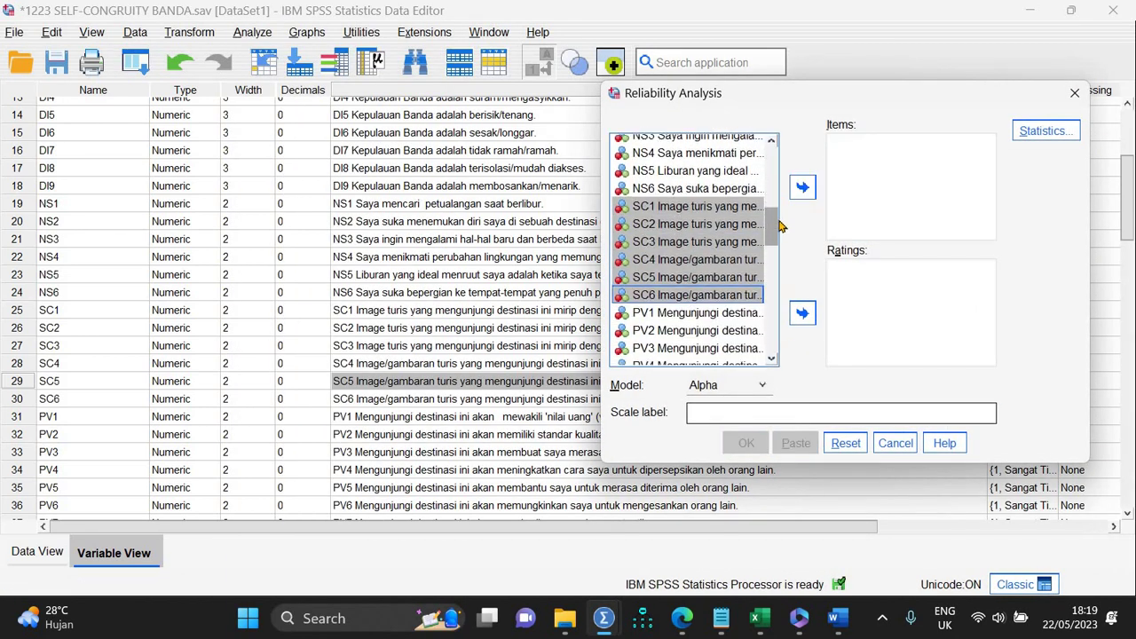
scroll(780, 255, "down", 9)
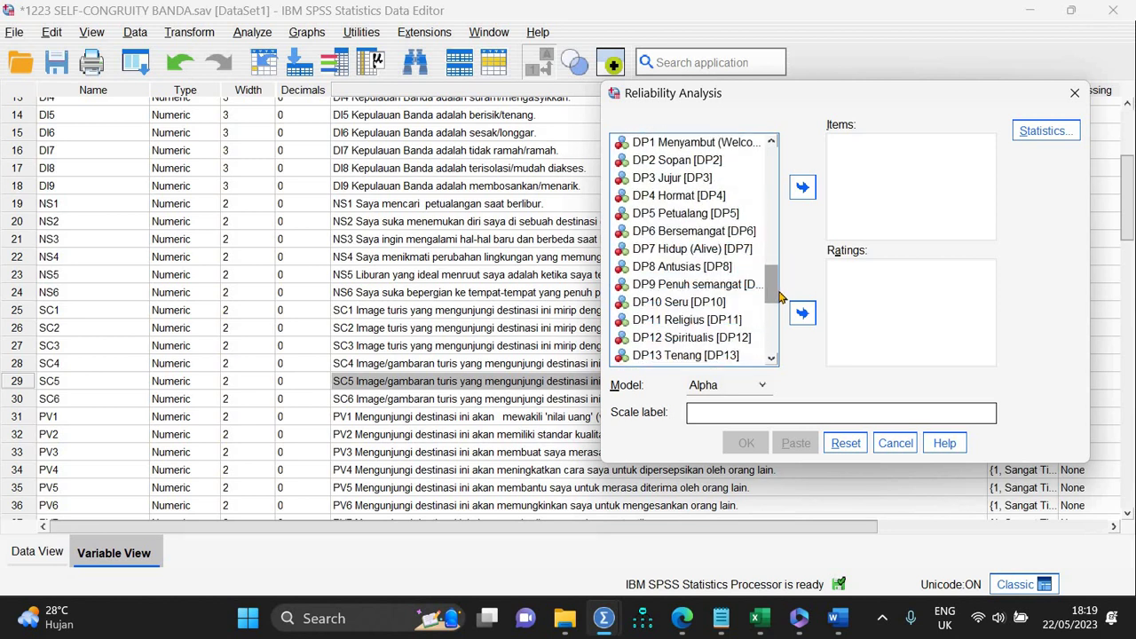
scroll(788, 222, "up", 11)
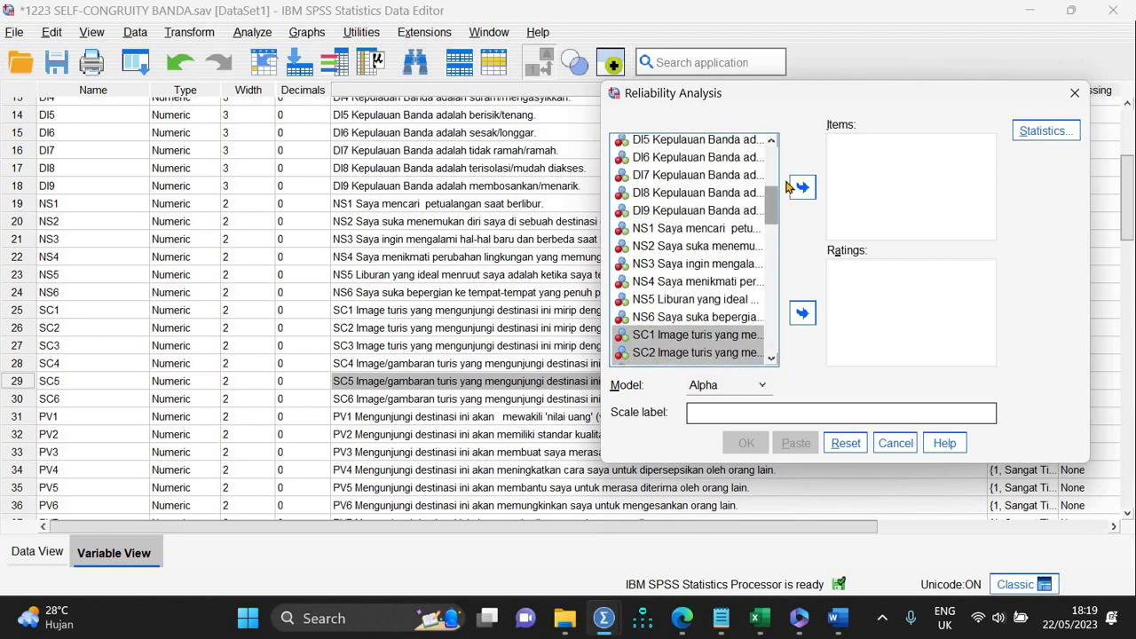
left_click(658, 157)
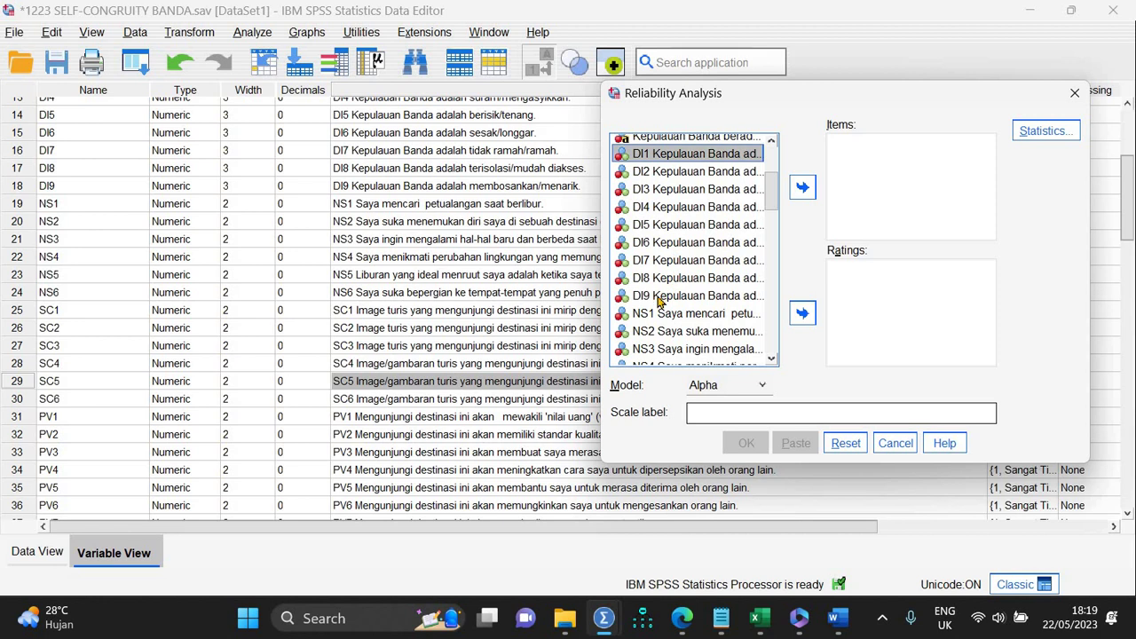
left_click(659, 300, "shift")
left_click(801, 188)
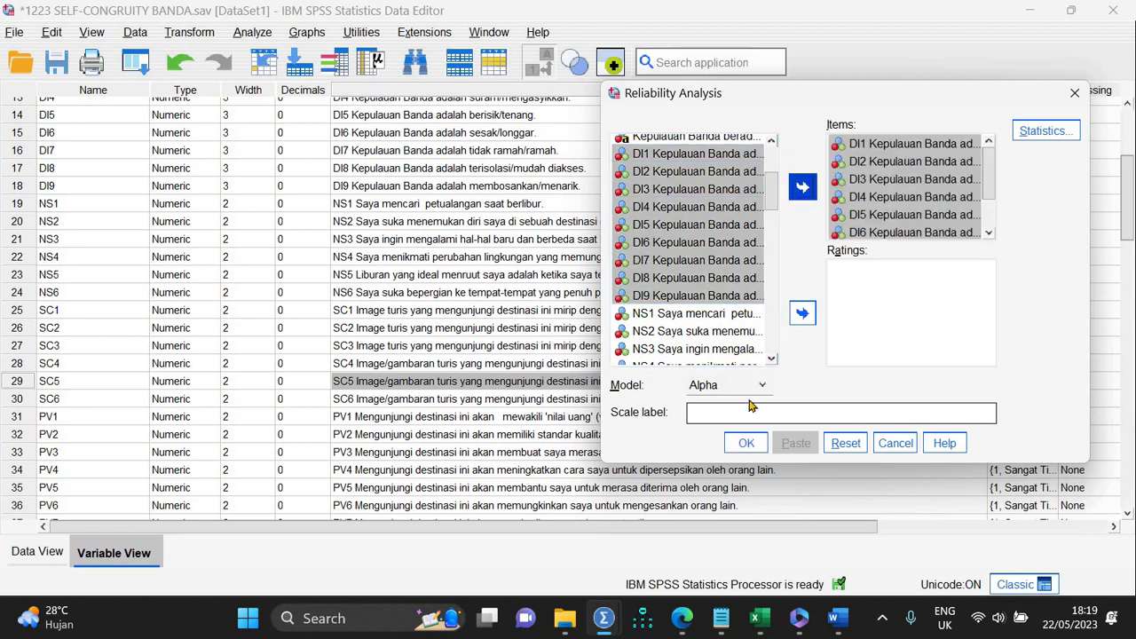
left_click(746, 442)
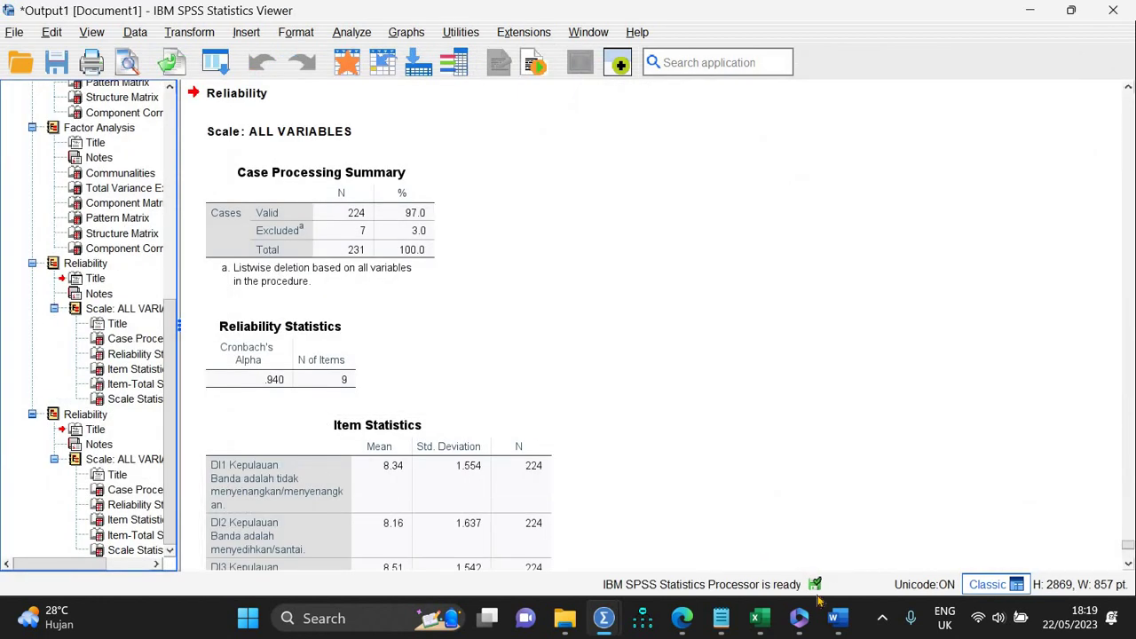
Step: Switch to the Word document and enter 0.940 as the Cronbach's Alpha for Destination Image
left_click(836, 621)
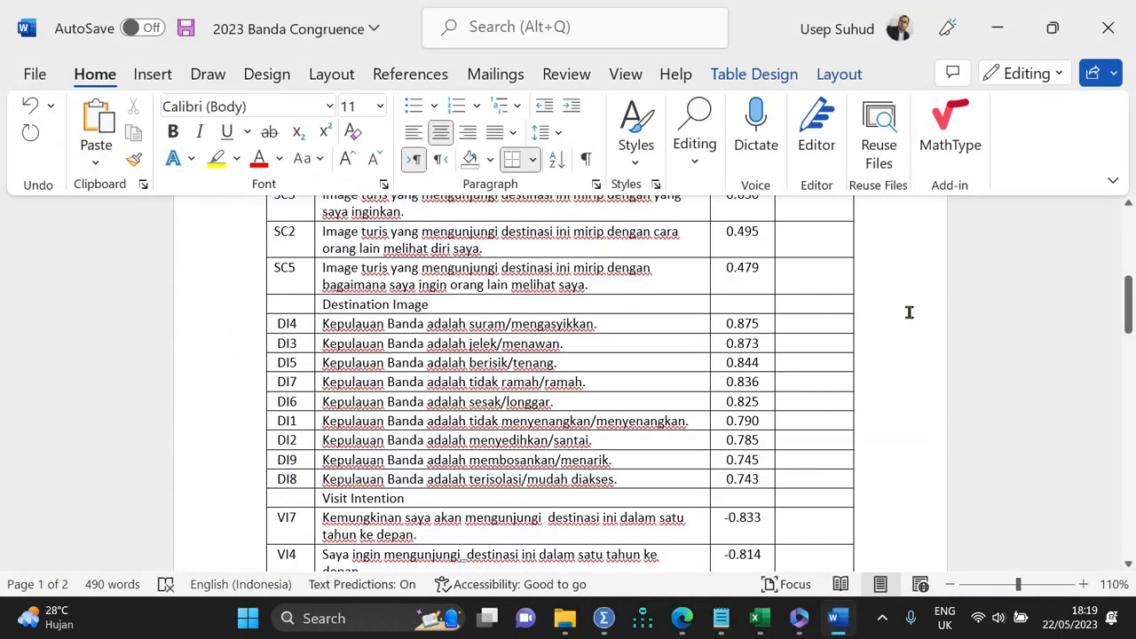
left_click(814, 304)
type("0.9")
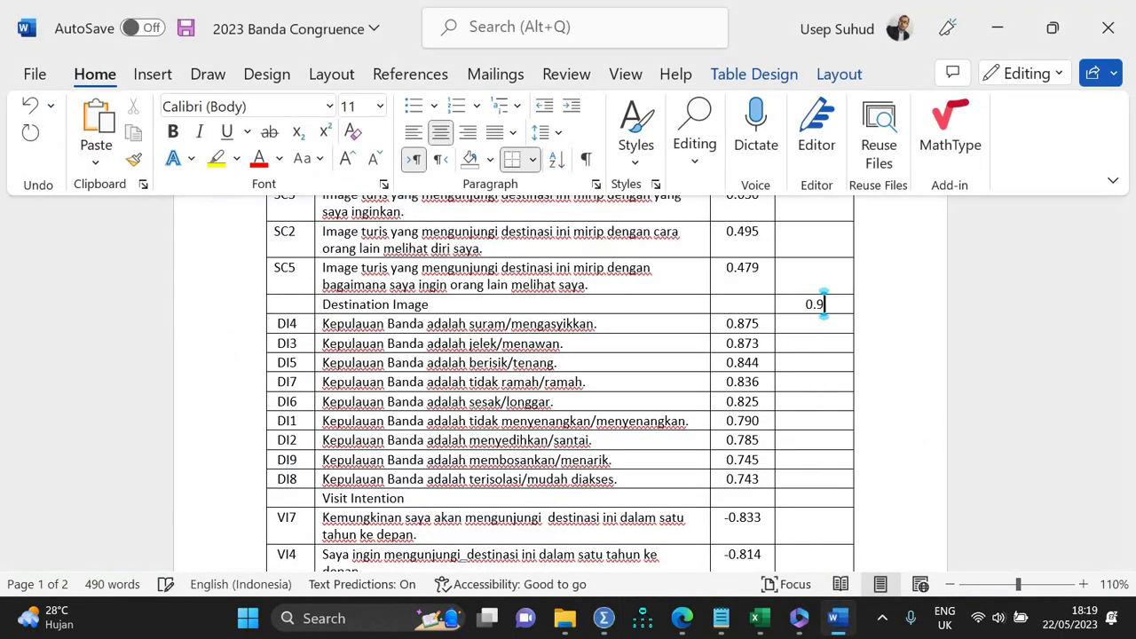
type("40")
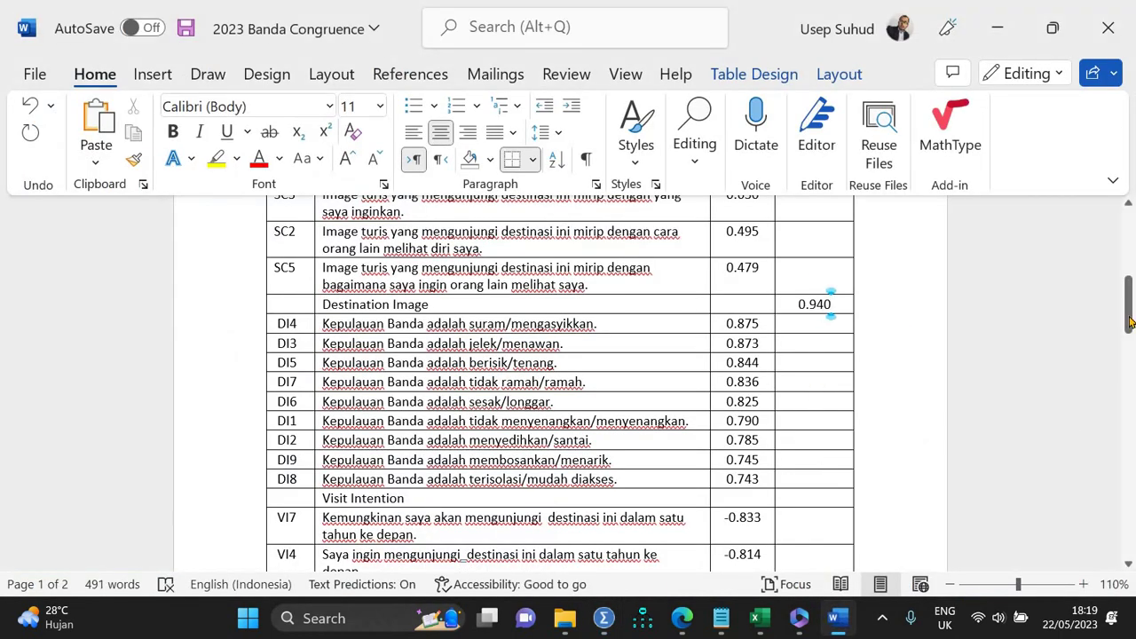
Step: Check the Visit Intention indicators in the table, return to the SPSS Data Editor and clear the destination image items from the Reliability Analysis
left_click_drag(1130, 324, 1077, 351)
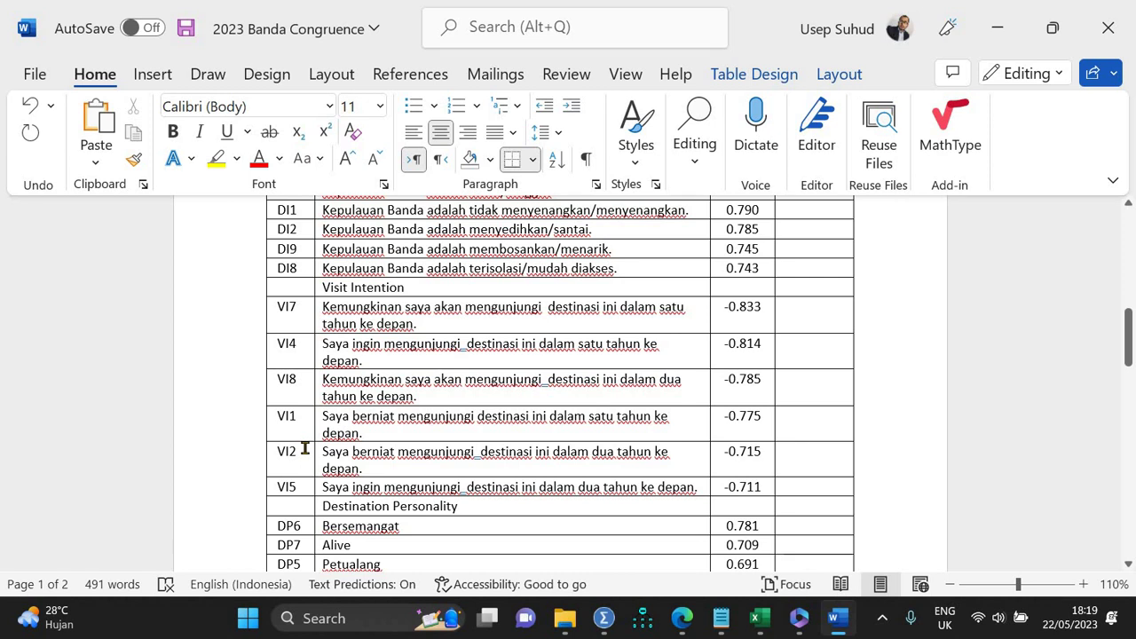
left_click_drag(1130, 355, 1130, 467)
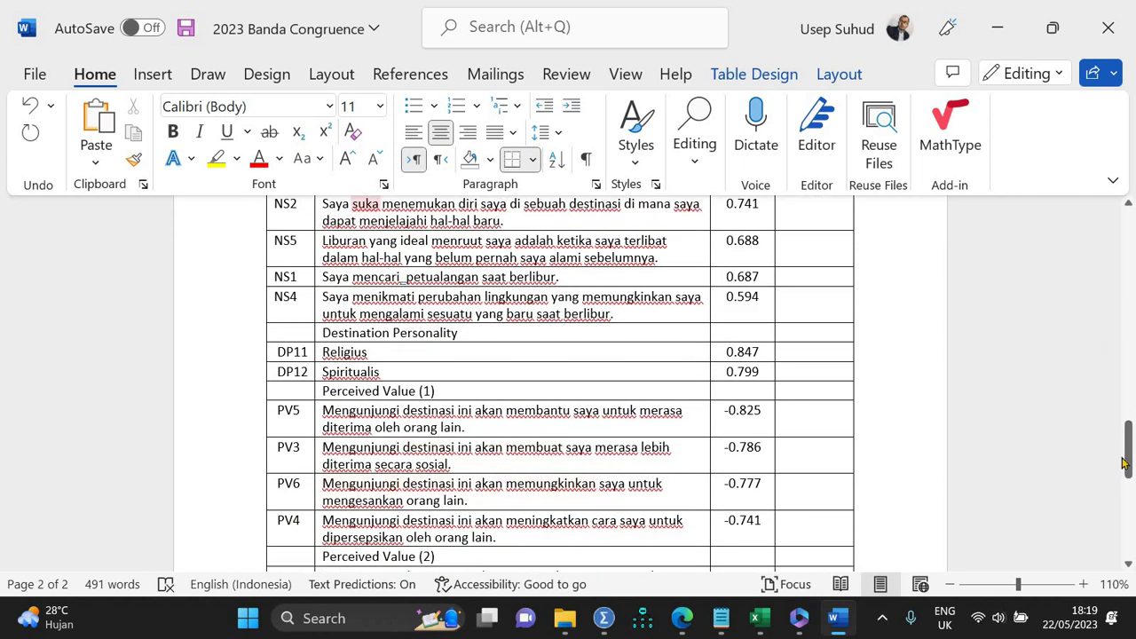
left_click_drag(1130, 460, 1125, 342)
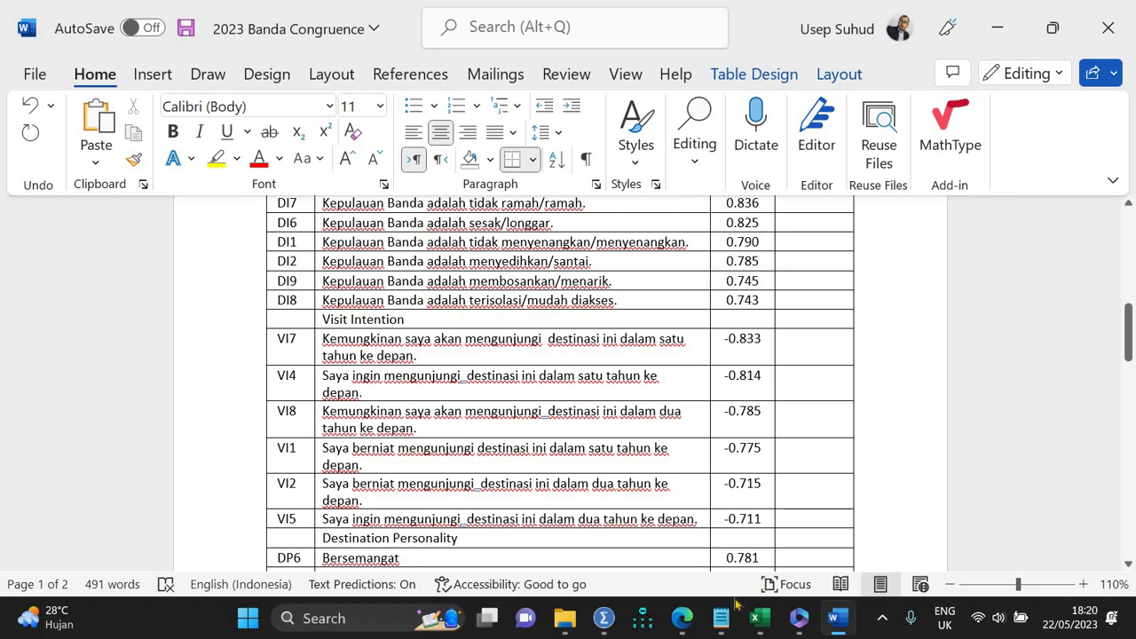
mouse_move(603, 618)
left_click(532, 506)
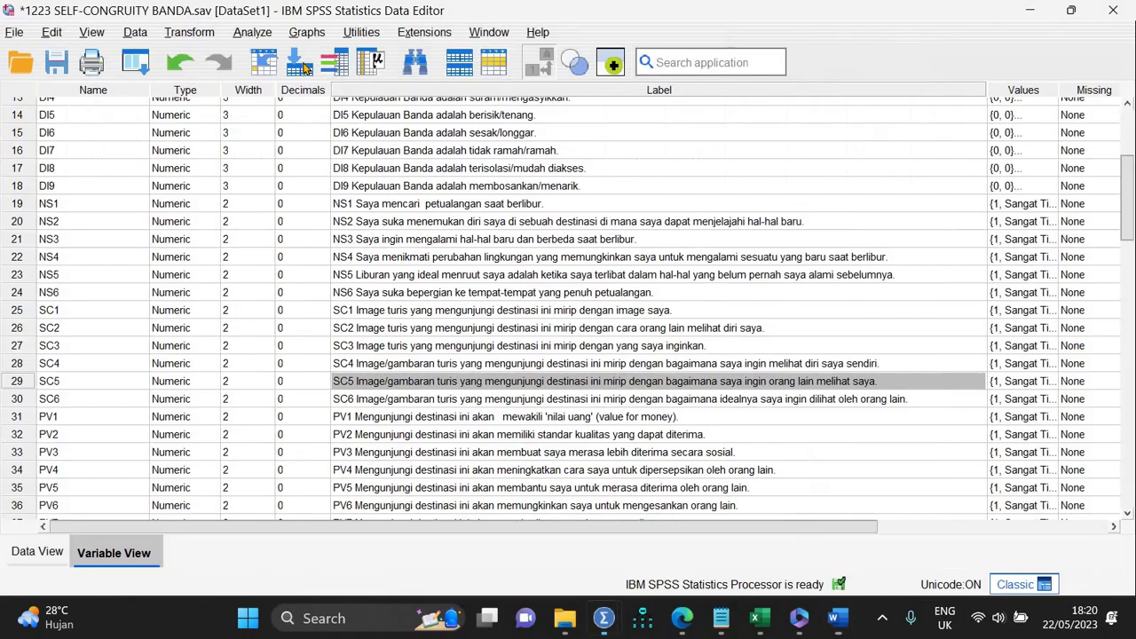
left_click(252, 32)
mouse_move(311, 387)
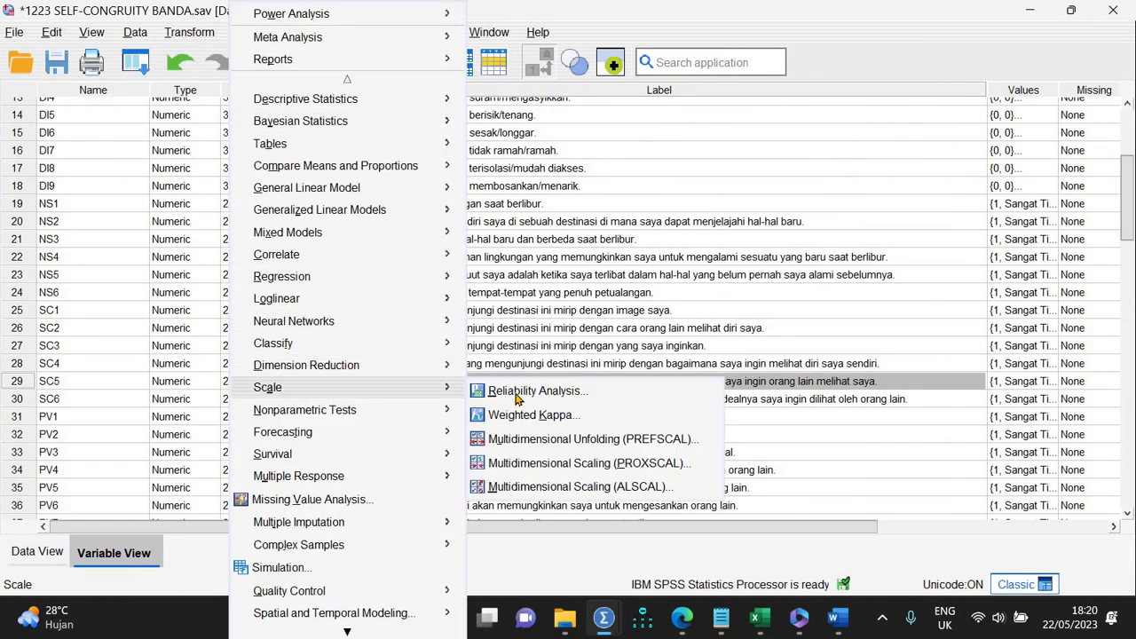
left_click(518, 392)
left_click(905, 196)
key("ctrl+a")
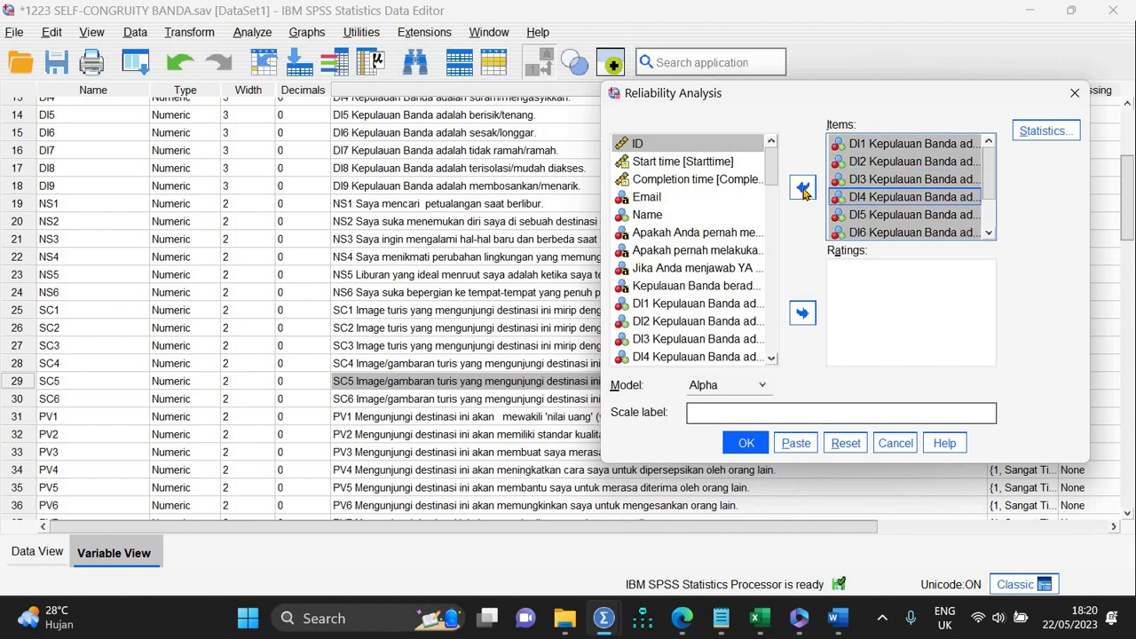
left_click(803, 188)
Step: Add VI1, VI2, VI4, VI5, VI7 and VI8 as items and run the reliability analysis with the Alpha model
scroll(776, 266, "down", 8)
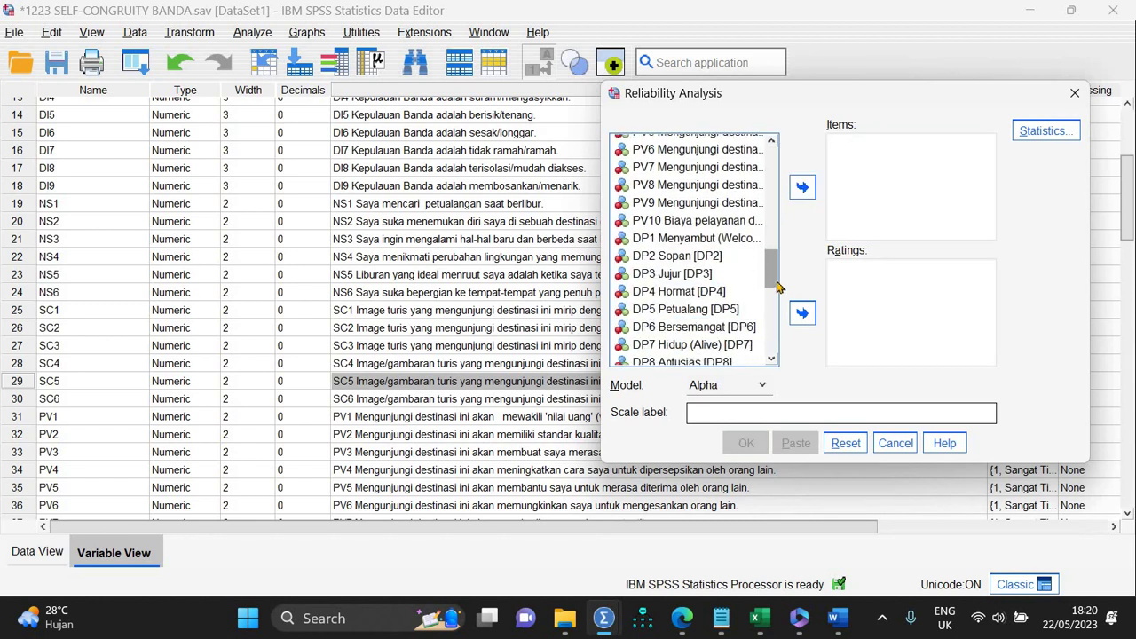
left_click_drag(777, 287, 774, 331)
left_click(688, 354)
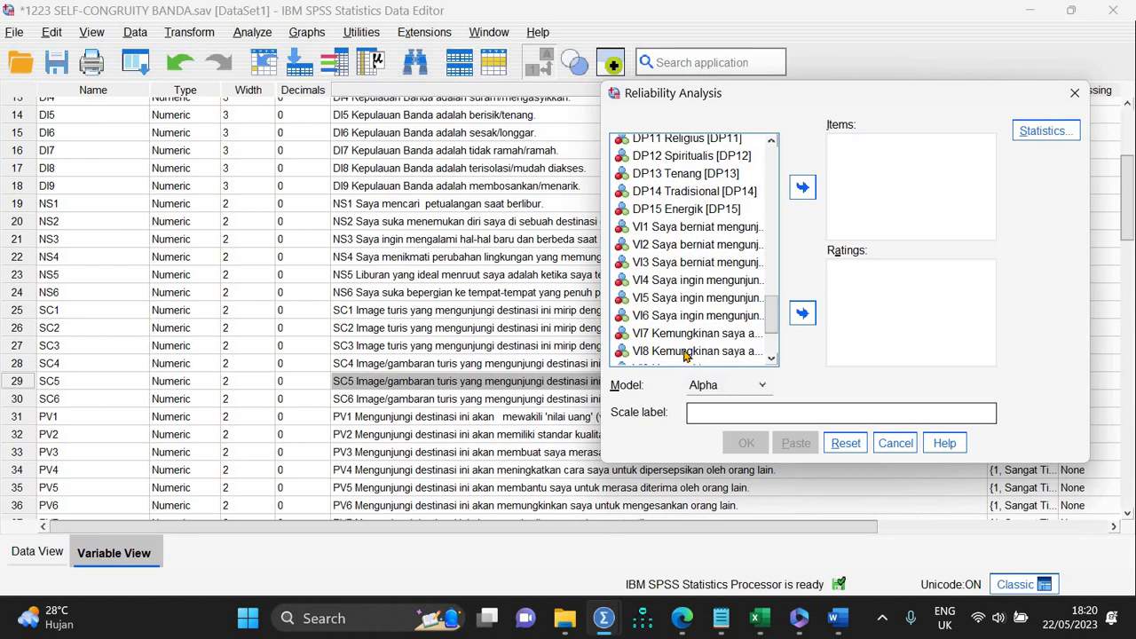
left_click(668, 230, "shift")
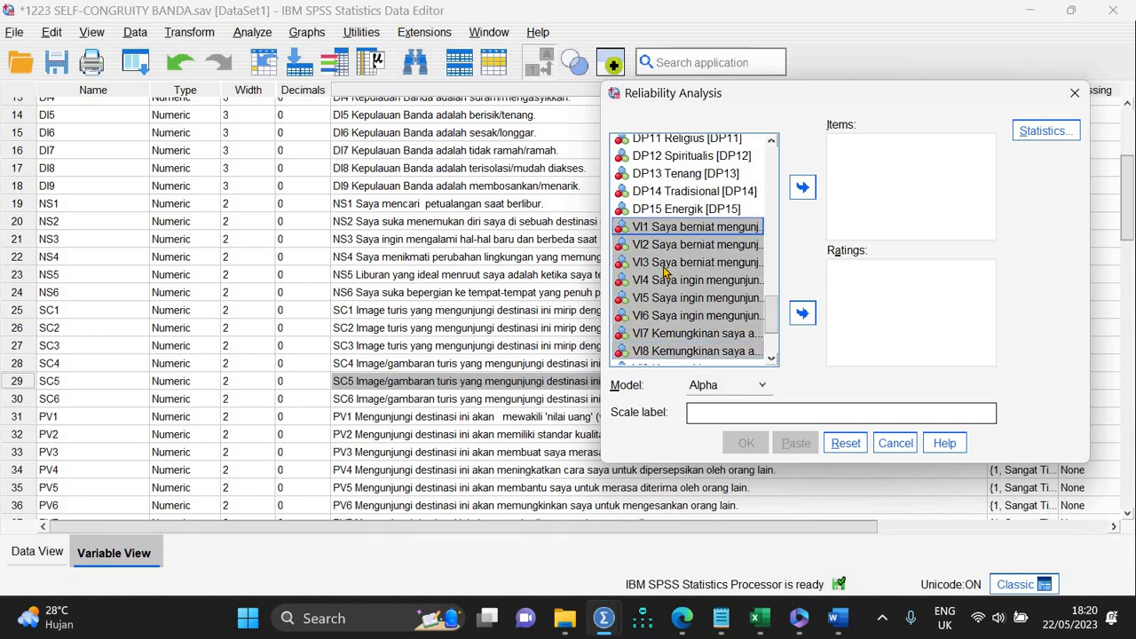
left_click(662, 265, "ctrl")
left_click(679, 315, "ctrl")
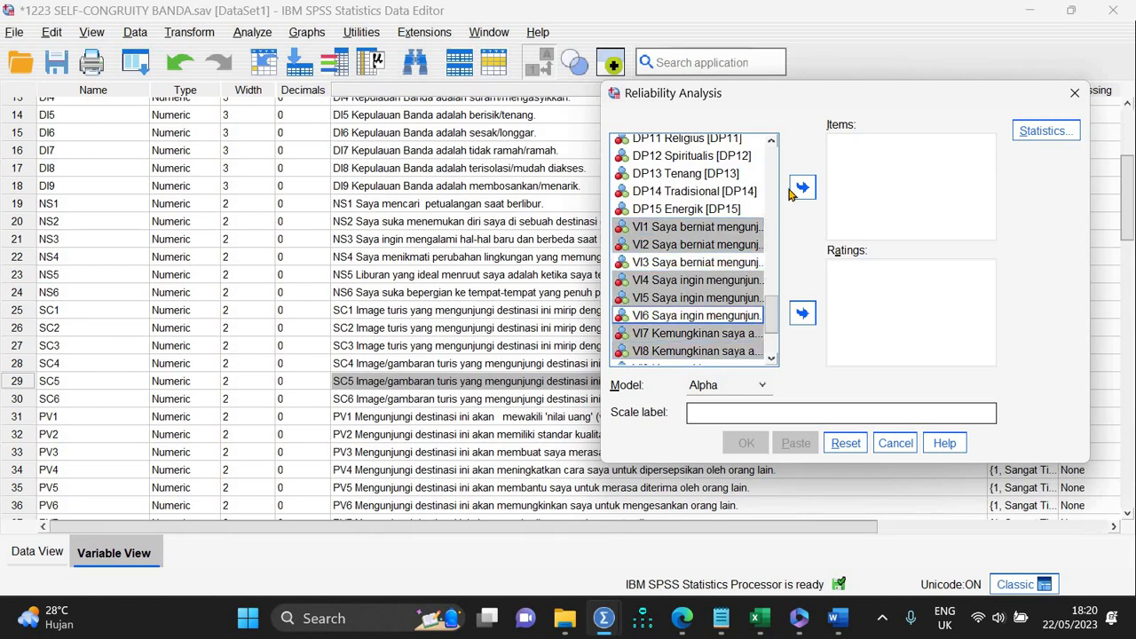
left_click(801, 188)
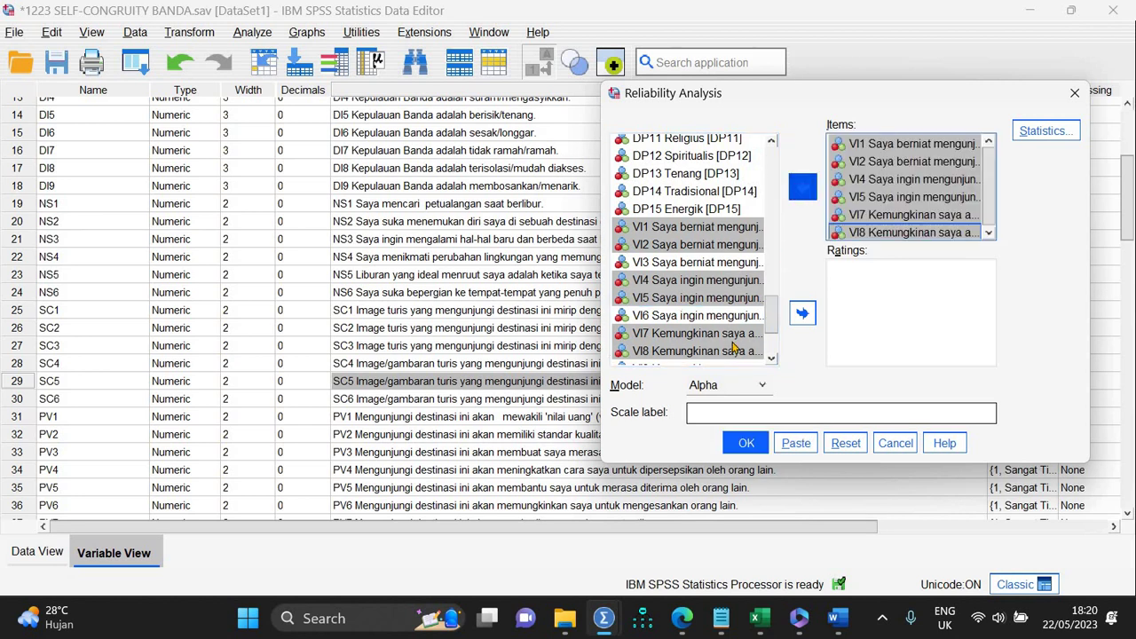
left_click(744, 443)
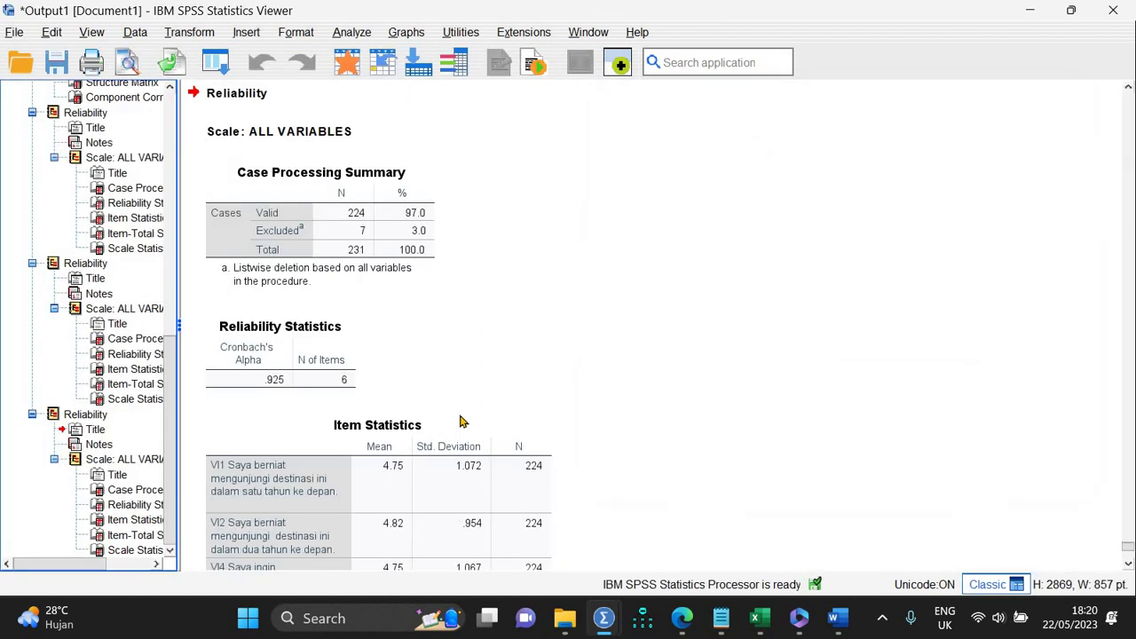
Step: Switch to the Word document and enter 0.925 as the Cronbach's Alpha for Visit Intention
left_click(838, 617)
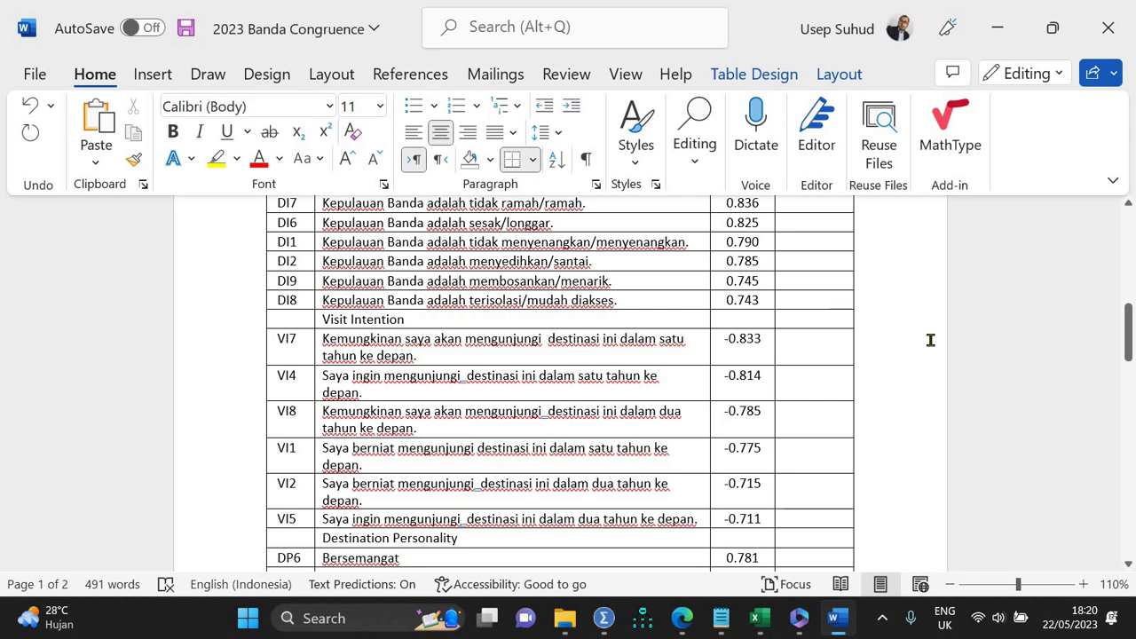
left_click(814, 319)
type("0.925")
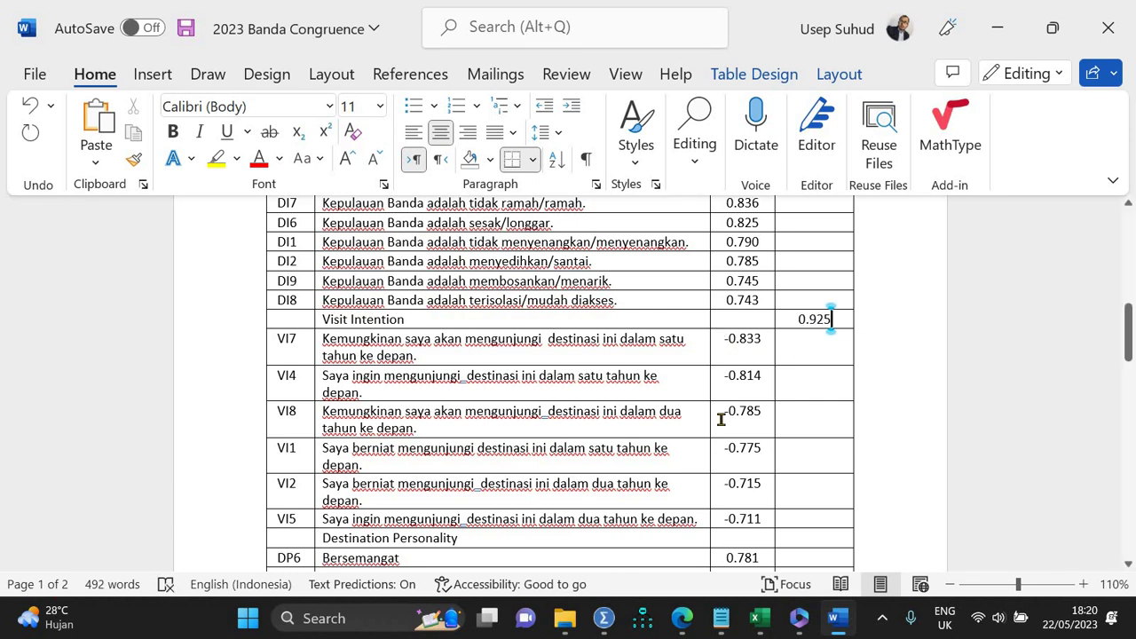
Step: Append (1) to the Destination Personality heading above the DP6 indicator in the table
left_click_drag(1132, 359, 1132, 406)
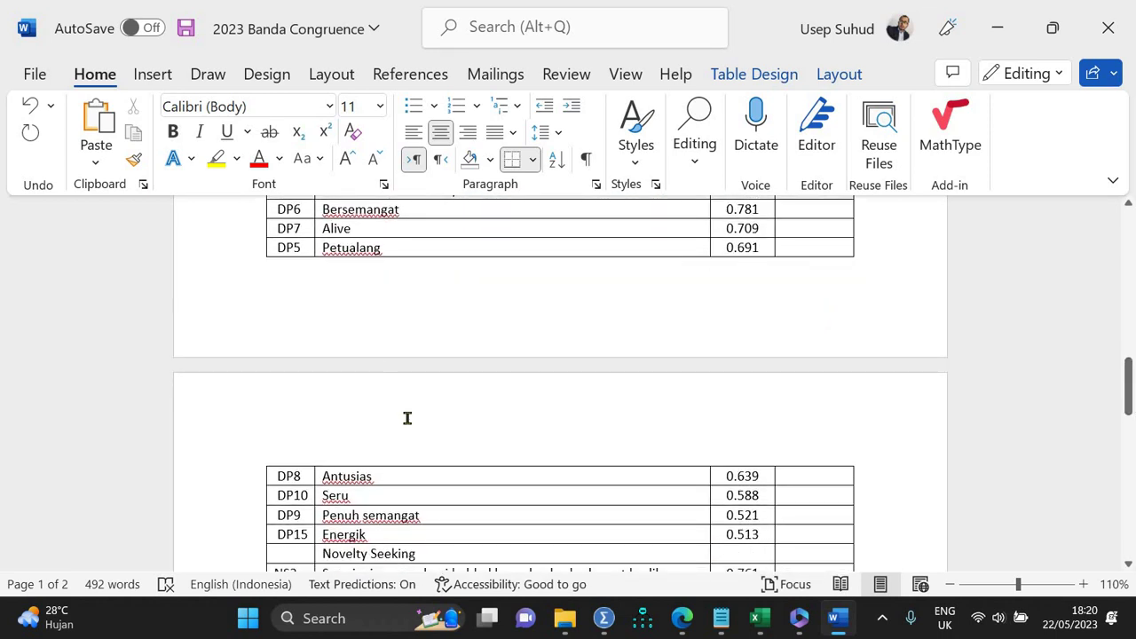
scroll(408, 418, "down", 6)
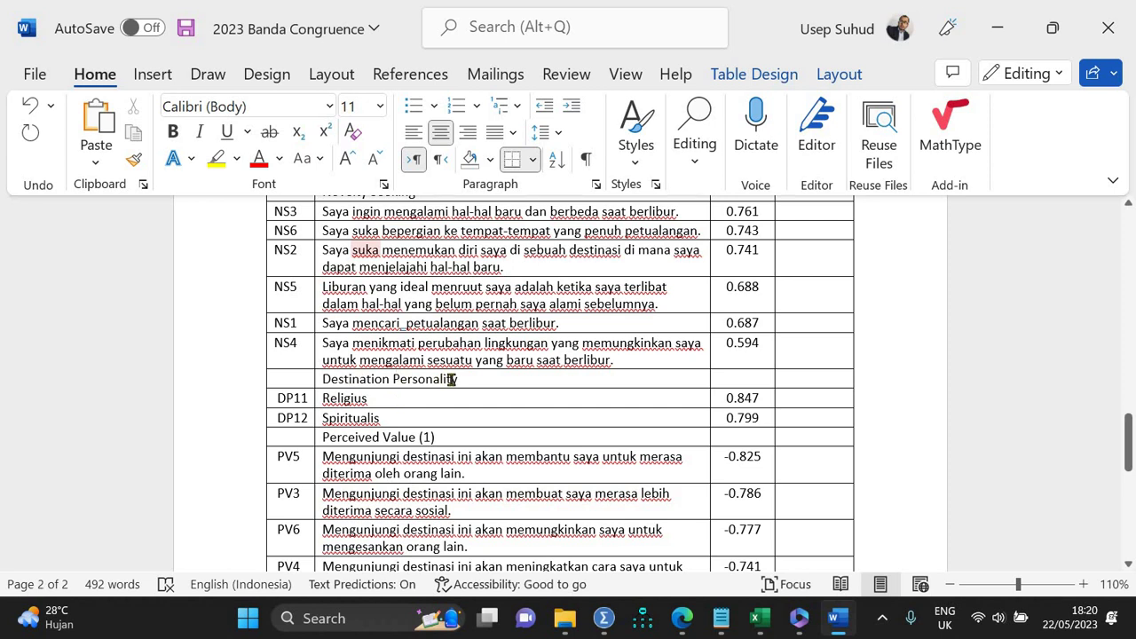
scroll(656, 377, "up", 6)
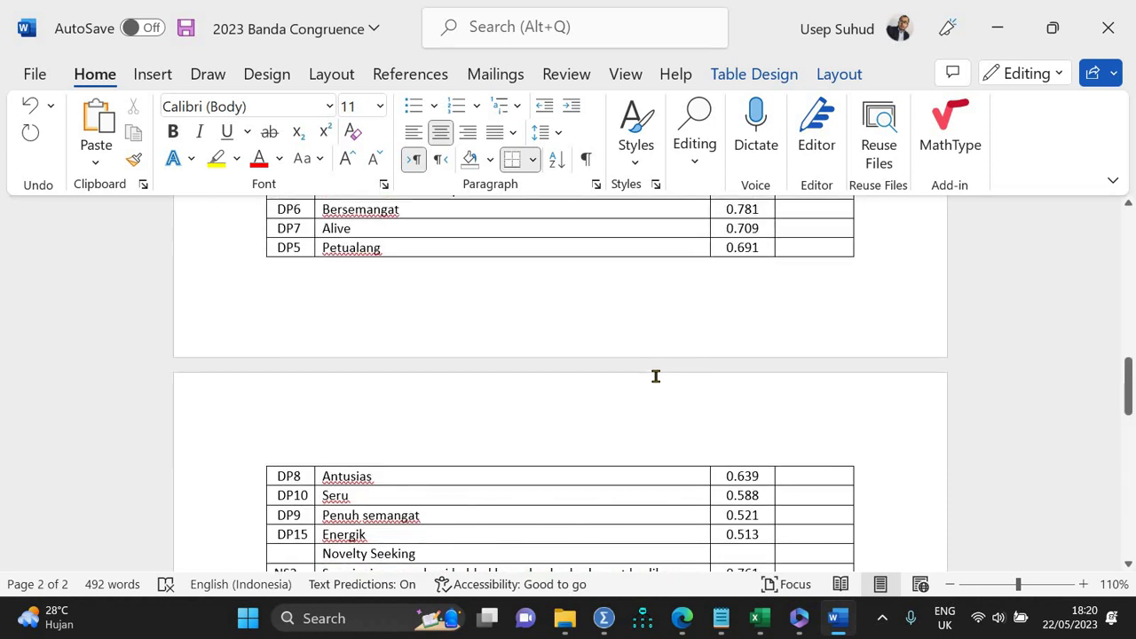
scroll(656, 376, "up", 6)
scroll(656, 376, "down", 6)
left_click_drag(1132, 401, 590, 364)
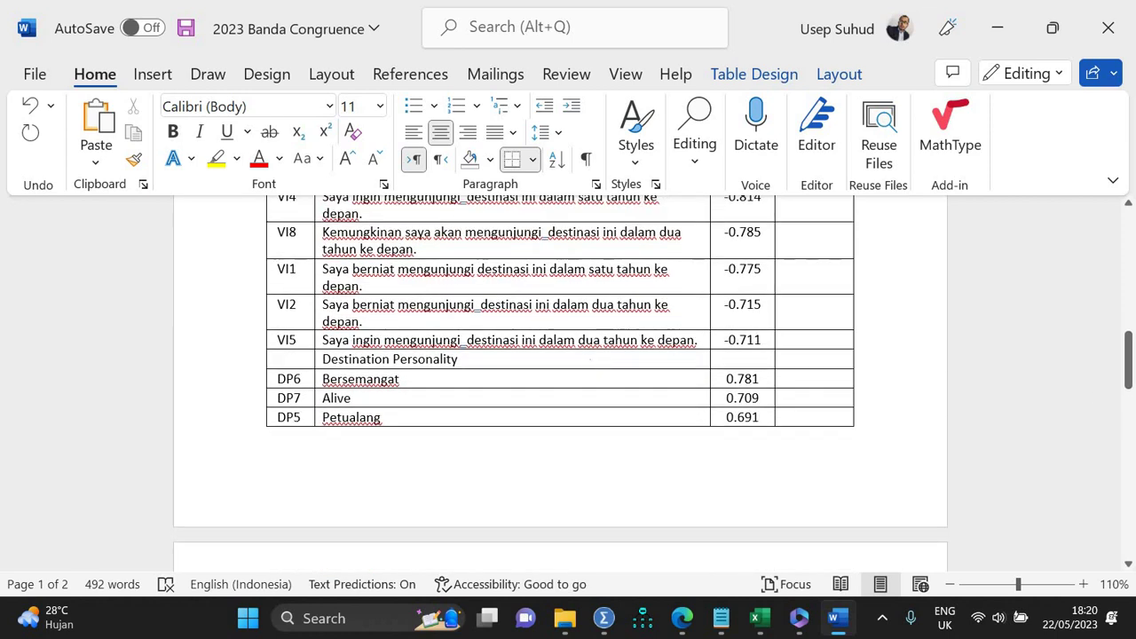
left_click(460, 359)
type("(1")
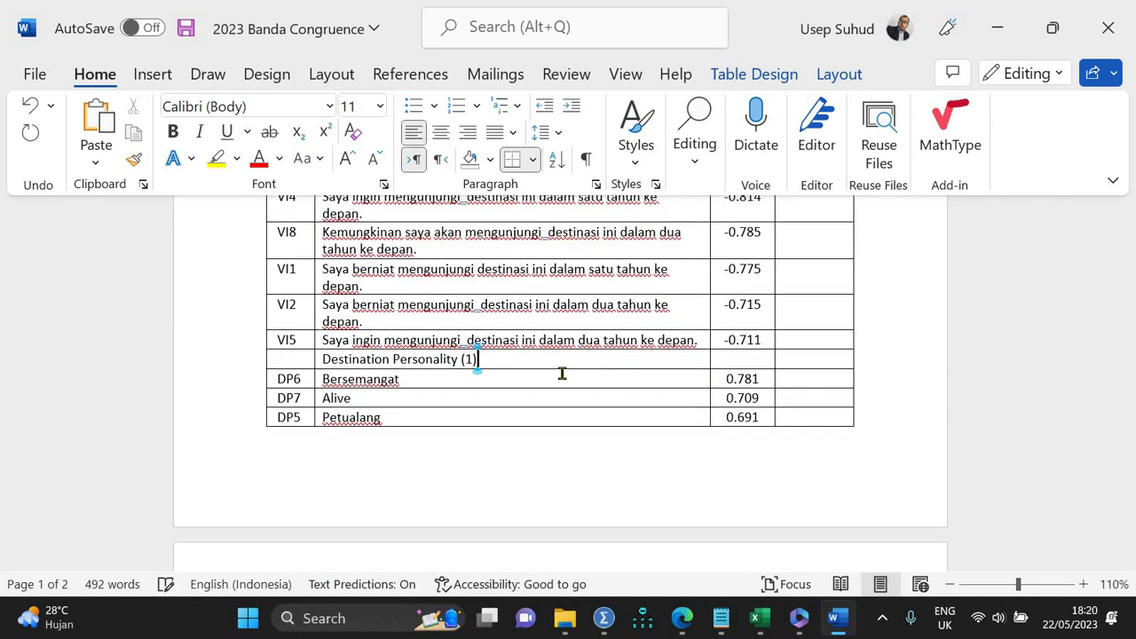
type(")")
Step: Append (2) to the second Destination Personality heading, above the DP11 indicator
scroll(554, 383, "down", 10)
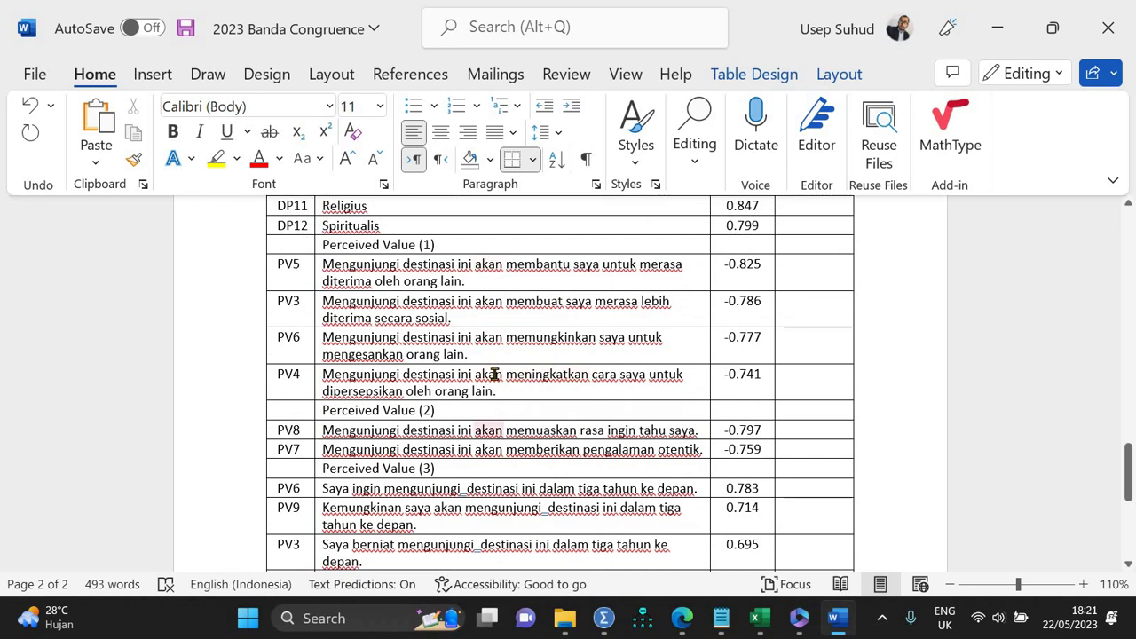
scroll(494, 374, "up", 7)
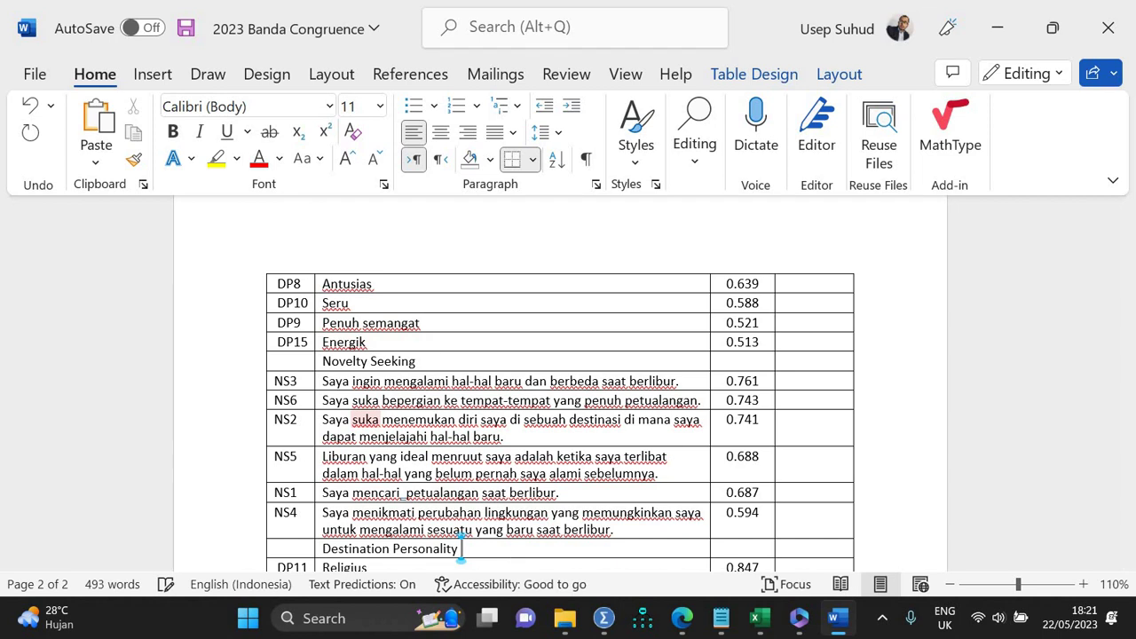
type("(2)")
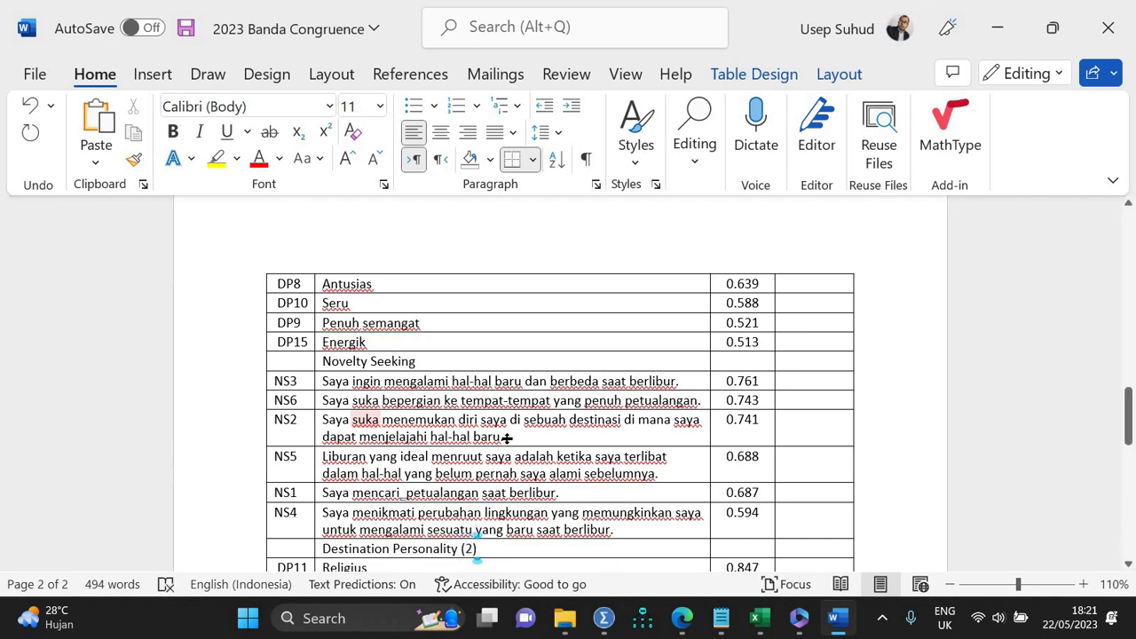
Step: Append (3) to the last Destination Personality heading, above the DP3 indicator in the table
scroll(507, 438, "down", 10)
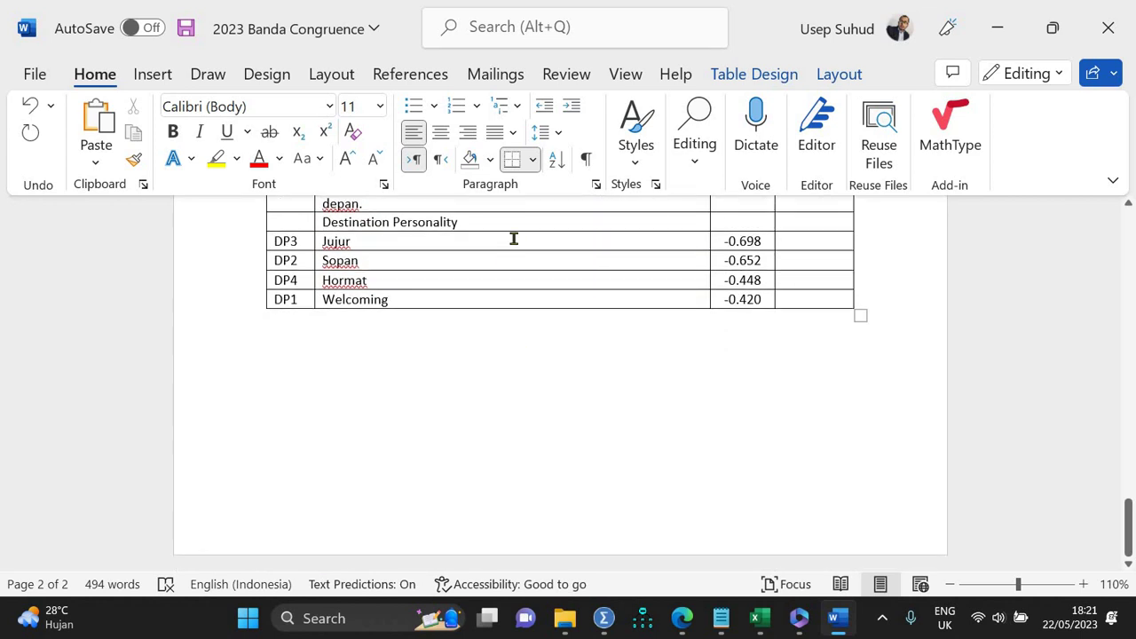
type("(")
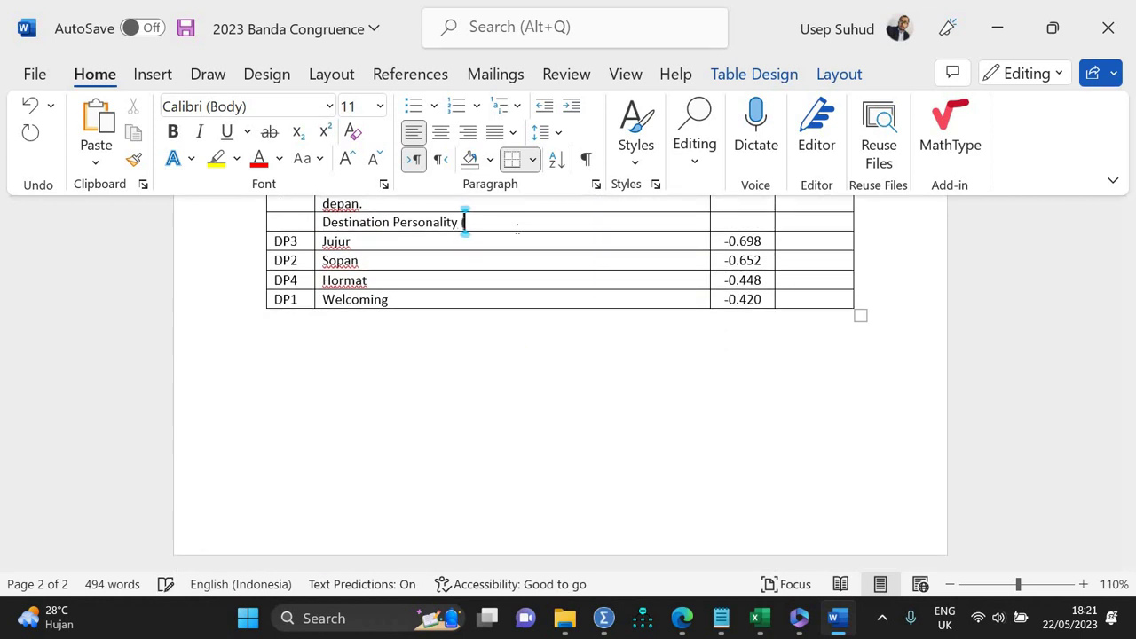
type("3)")
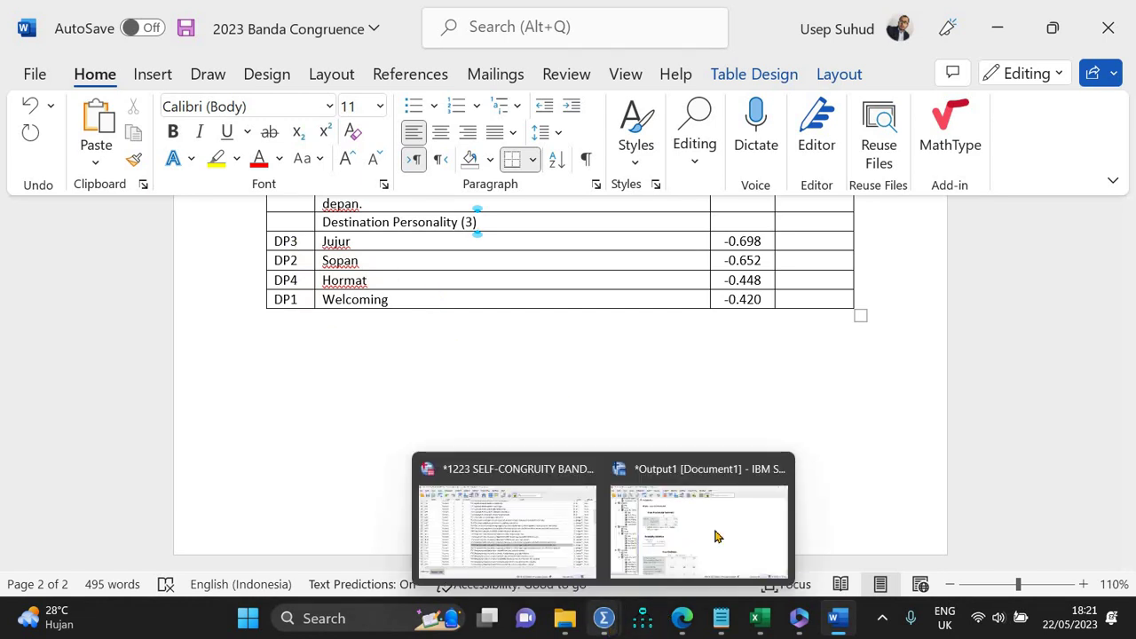
Step: Switch to the SPSS output window, open Reliability Analysis and remove all the VI variables from the items
key("alt+Tab")
left_click(364, 34)
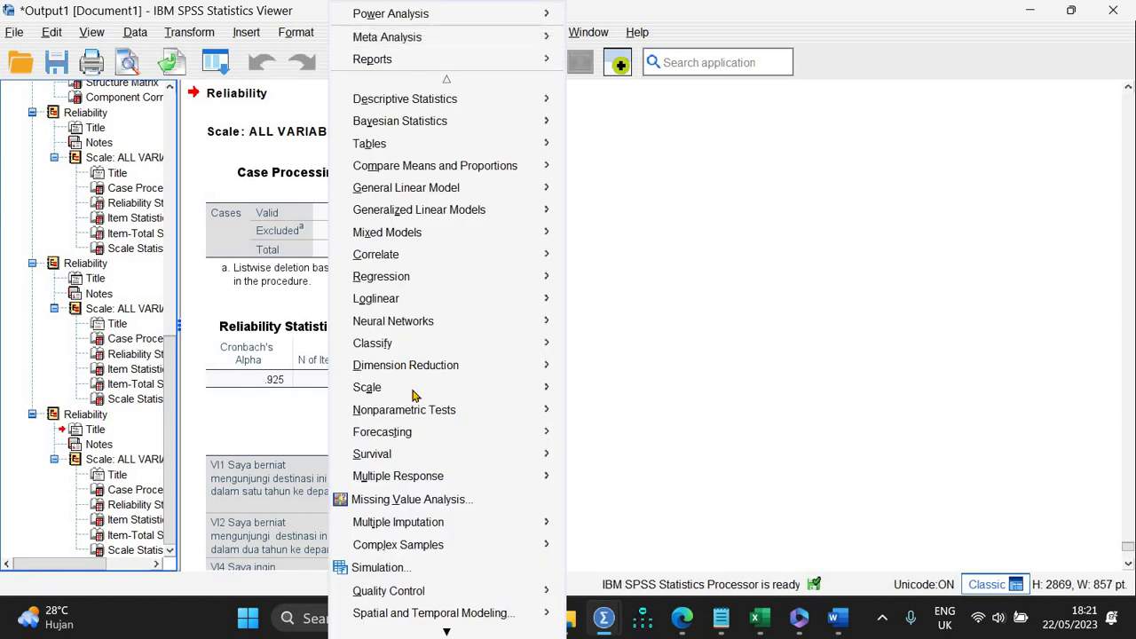
mouse_move(581, 393)
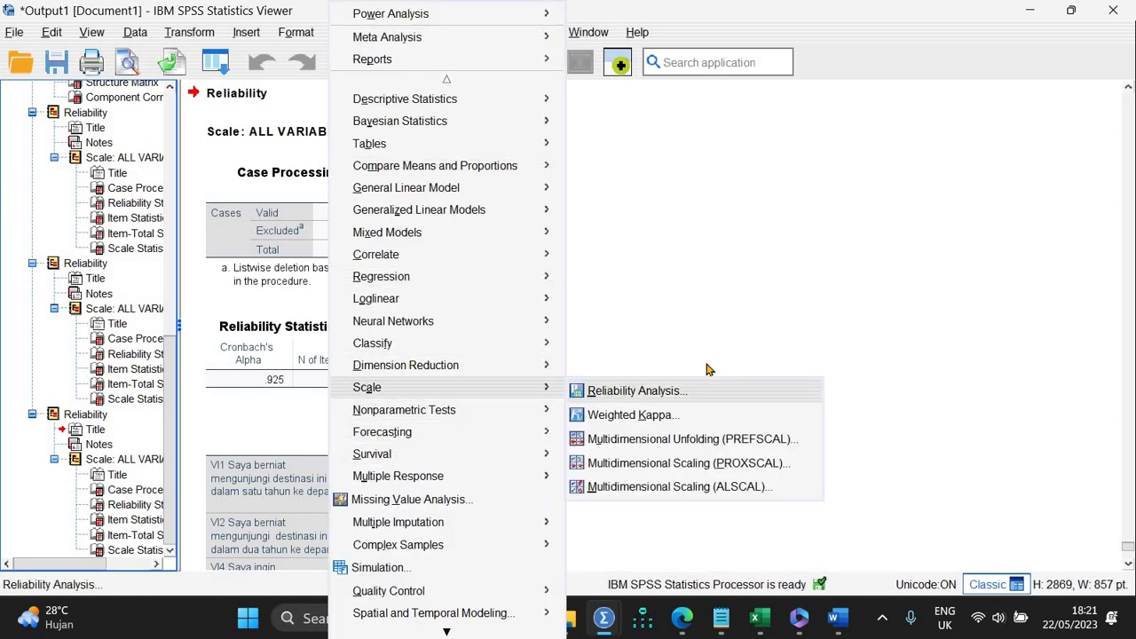
left_click(648, 390)
left_click(804, 188)
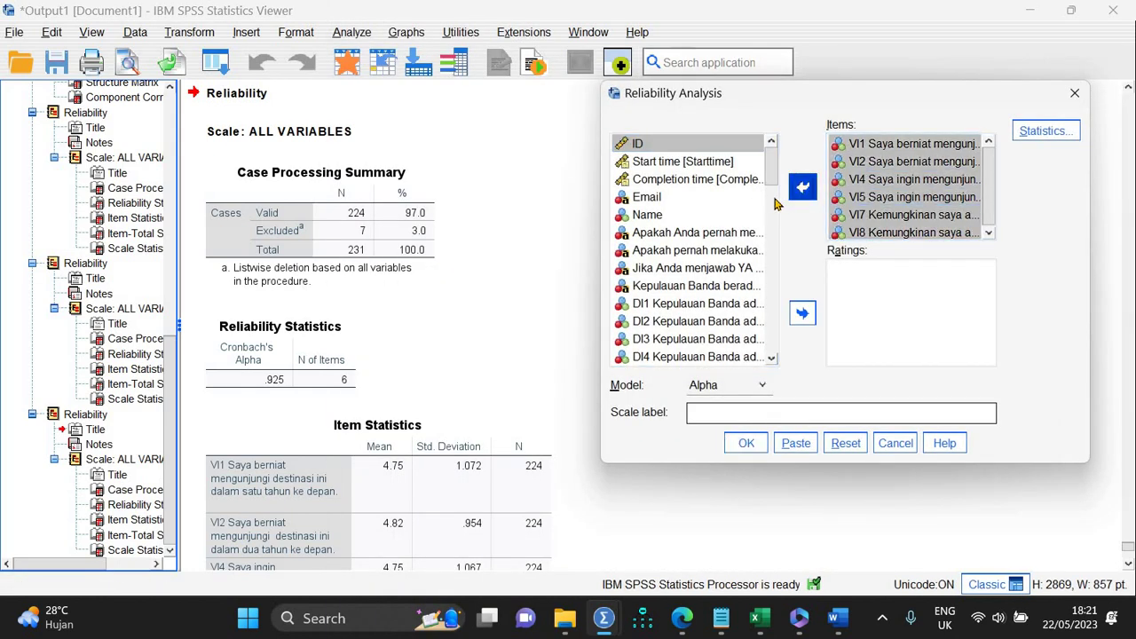
Step: Add DP1, DP2, DP3 and DP4 as items and run the reliability analysis with the Alpha model
scroll(769, 306, "down", 2)
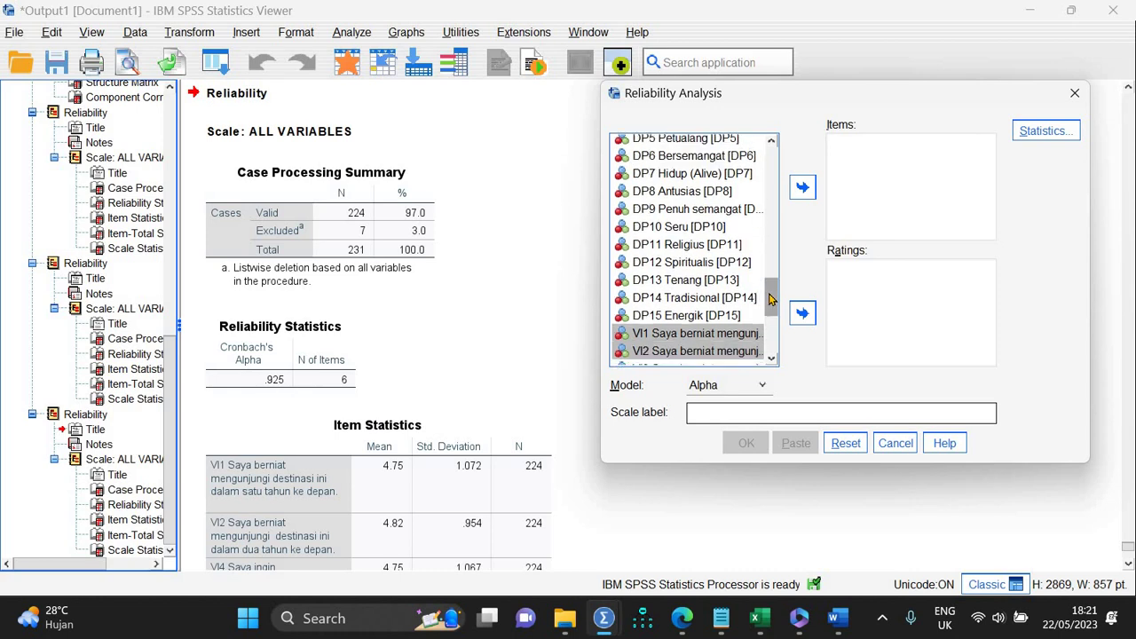
scroll(769, 298, "up", 1)
scroll(772, 289, "up", 2)
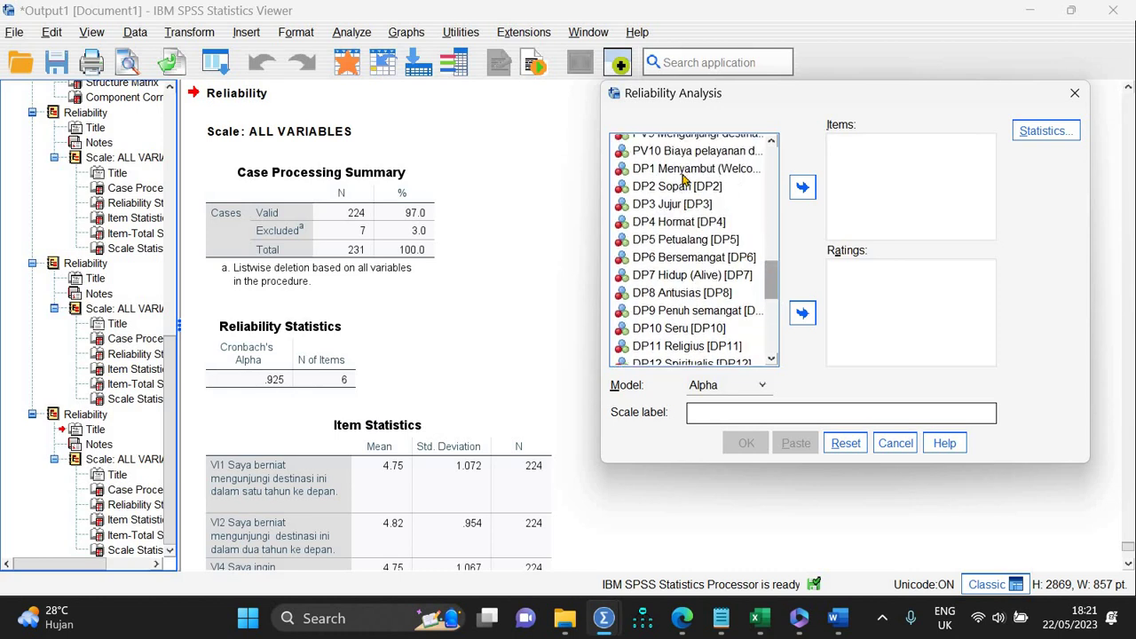
left_click(678, 170)
left_click(679, 224, "shift")
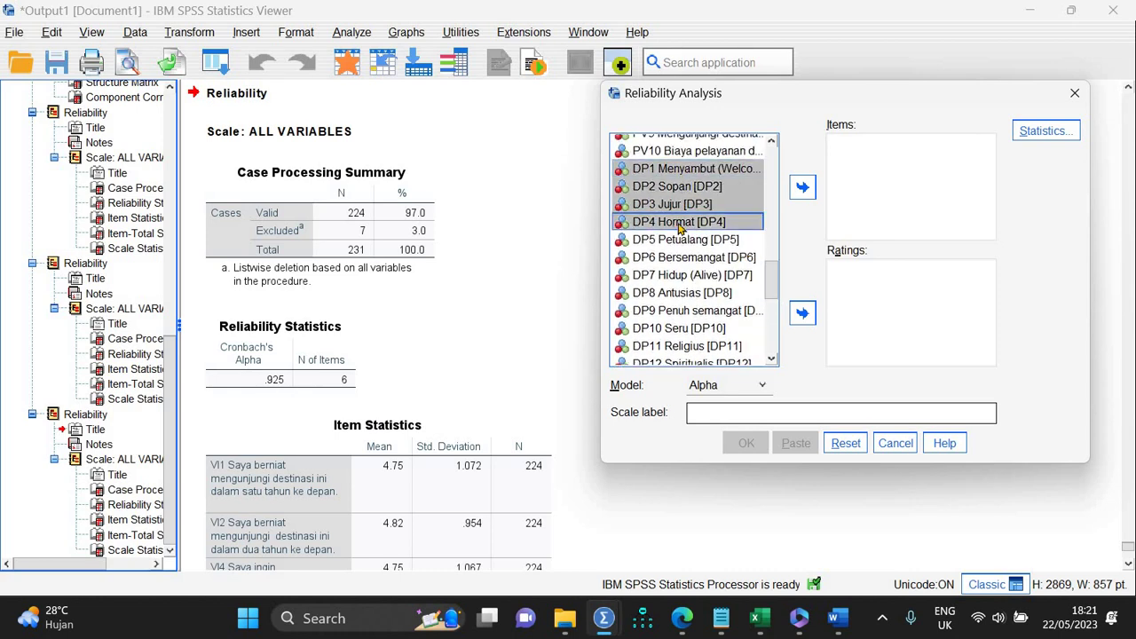
left_click(803, 187)
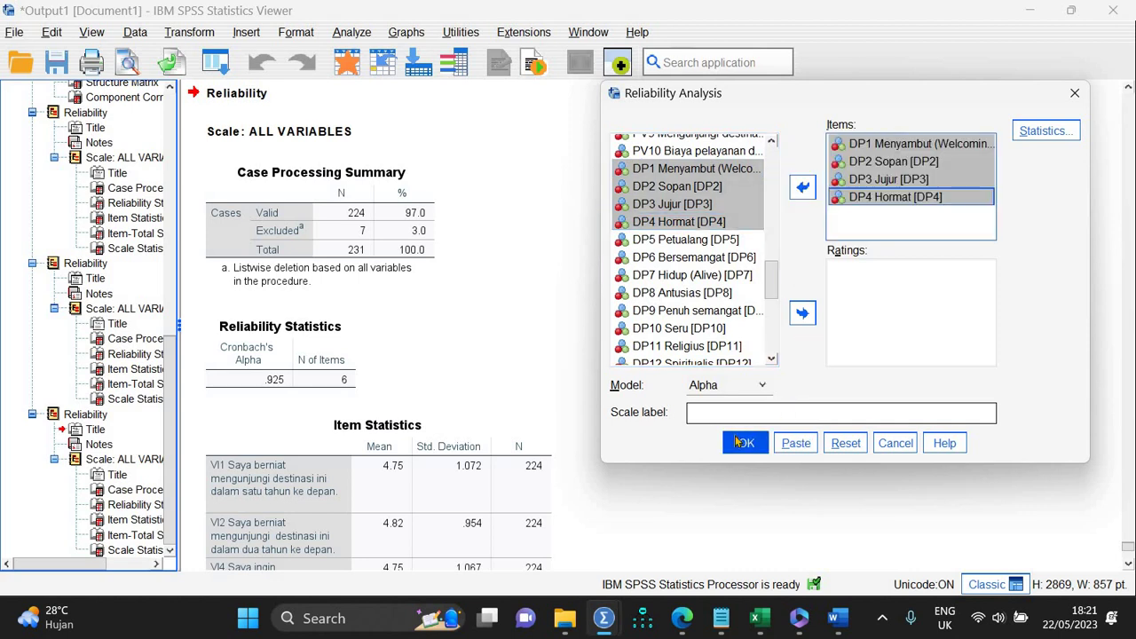
left_click(745, 443)
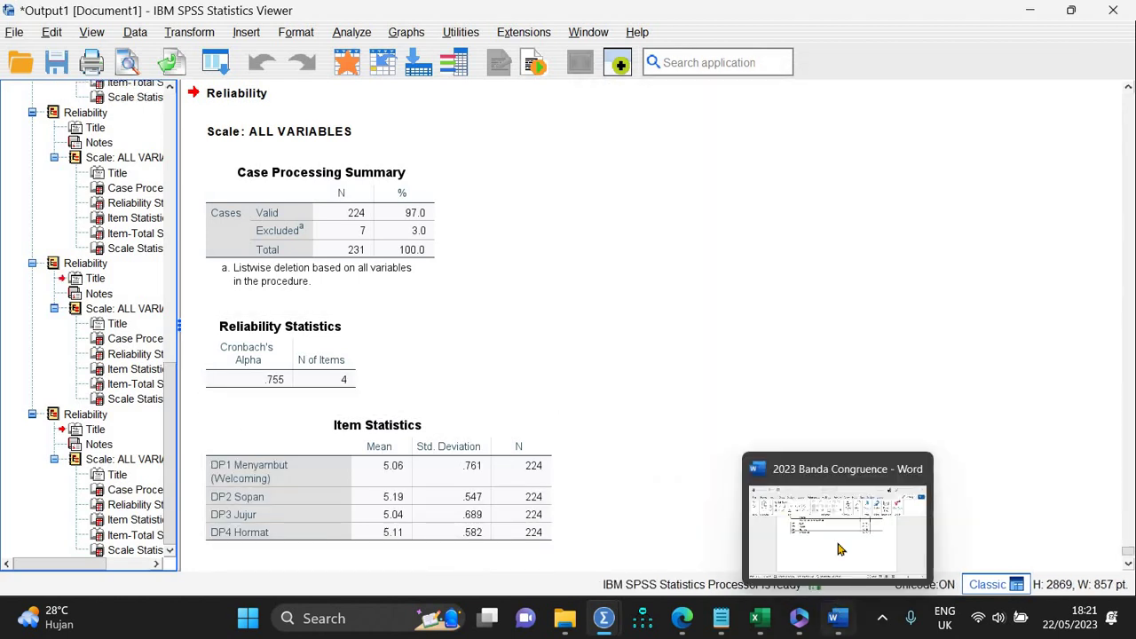
Step: Switch to the Word document and enter 0.755 as the Cronbach's Alpha for Destination Personality (3)
left_click(835, 617)
left_click(821, 223)
type("0")
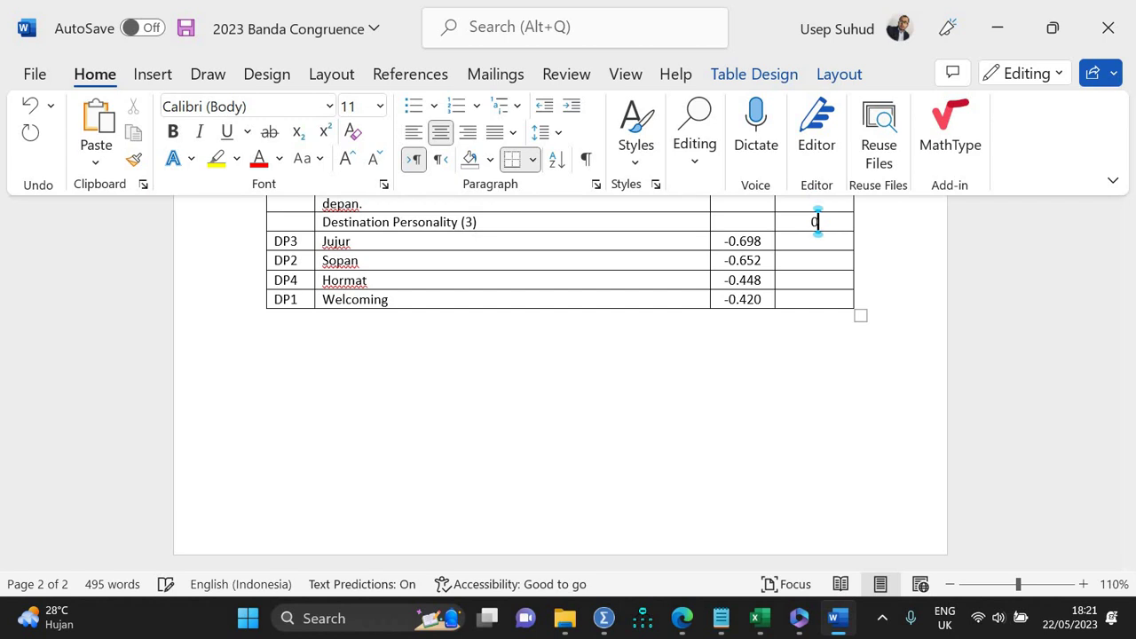
type(".755")
Step: Switch back to the SPSS output window, reopen Reliability Analysis and remove DP1 to DP4 from the items
left_click_drag(1128, 526, 1131, 446)
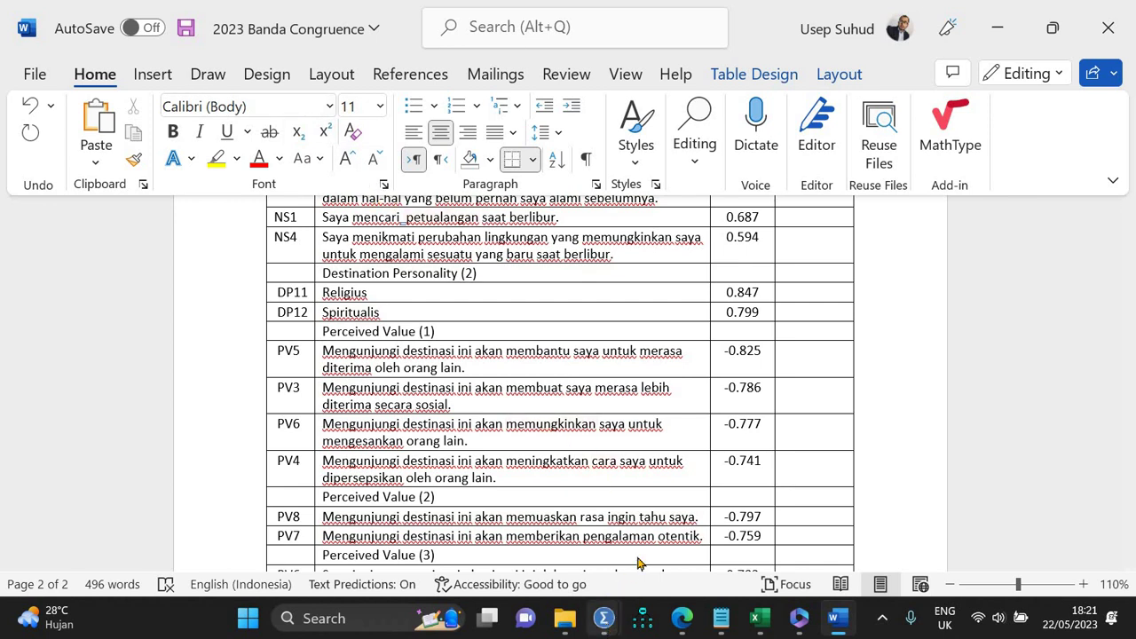
left_click(692, 514)
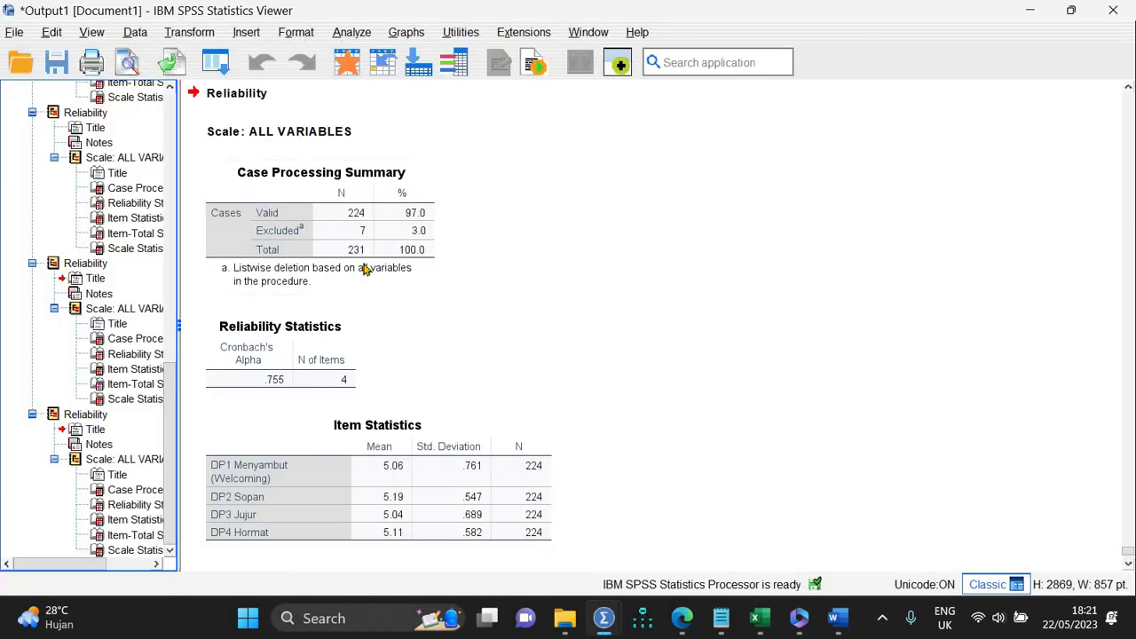
left_click(351, 32)
mouse_move(514, 385)
left_click(621, 390)
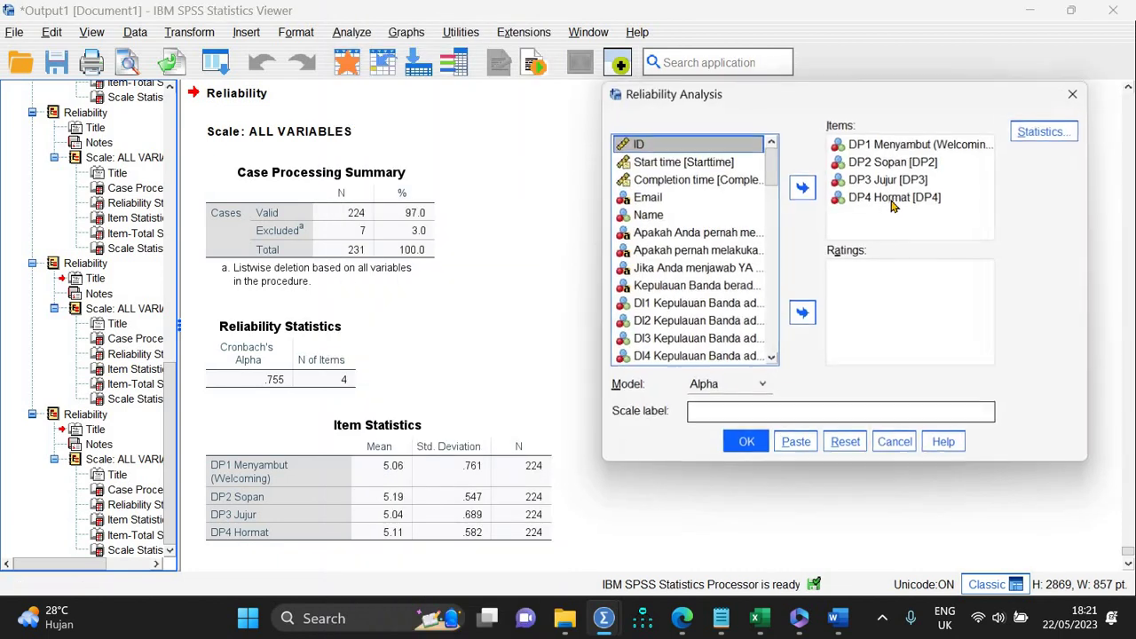
left_click_drag(893, 199, 888, 143)
left_click(802, 186)
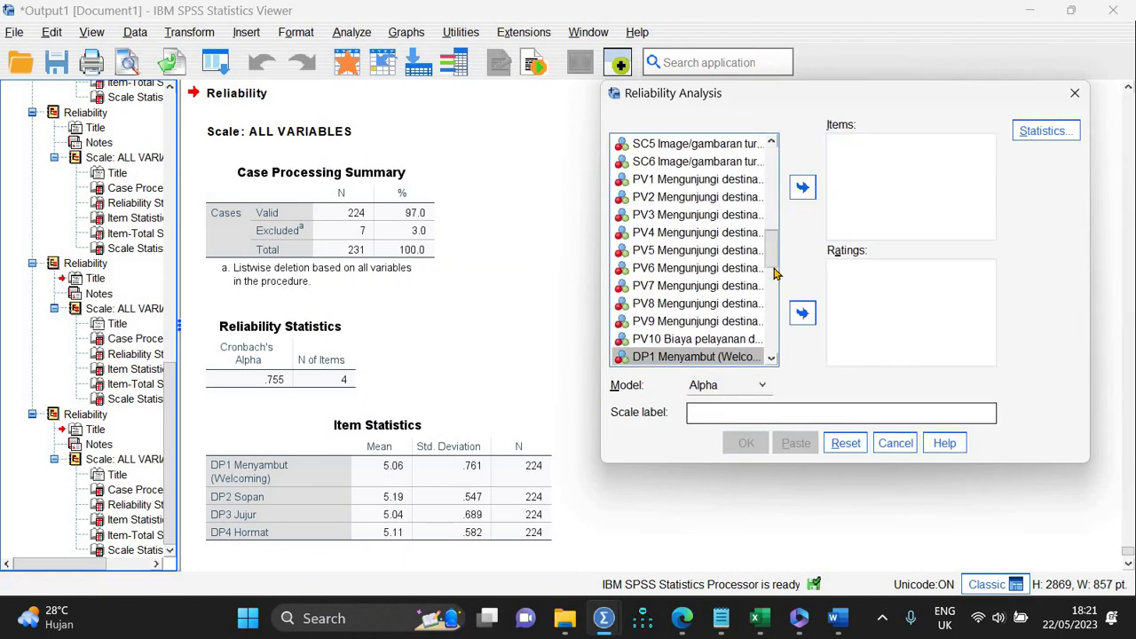
Step: Add DP11 and DP12 as items and run the reliability analysis with the Alpha model
left_click_drag(773, 273, 773, 302)
left_click(701, 300)
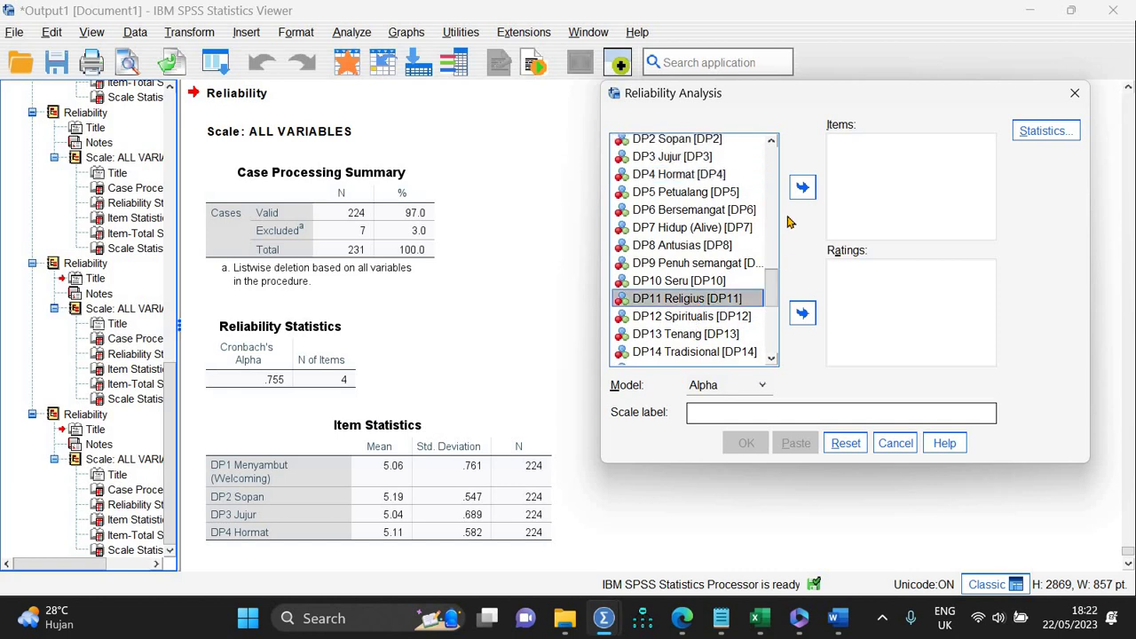
key("shift+Down")
left_click(802, 187)
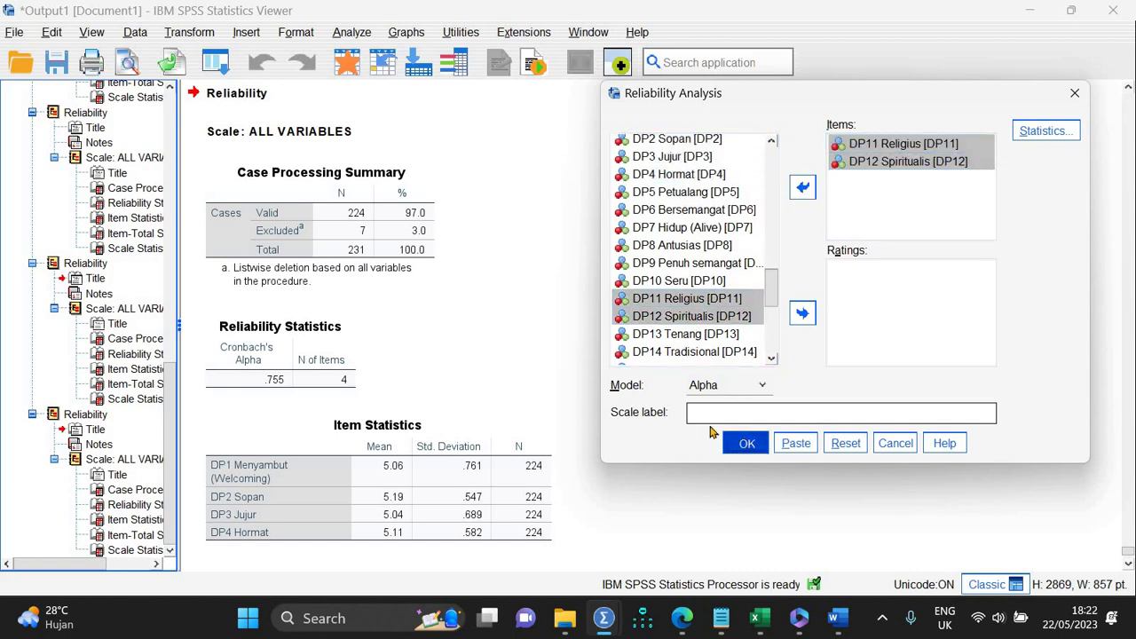
left_click(735, 441)
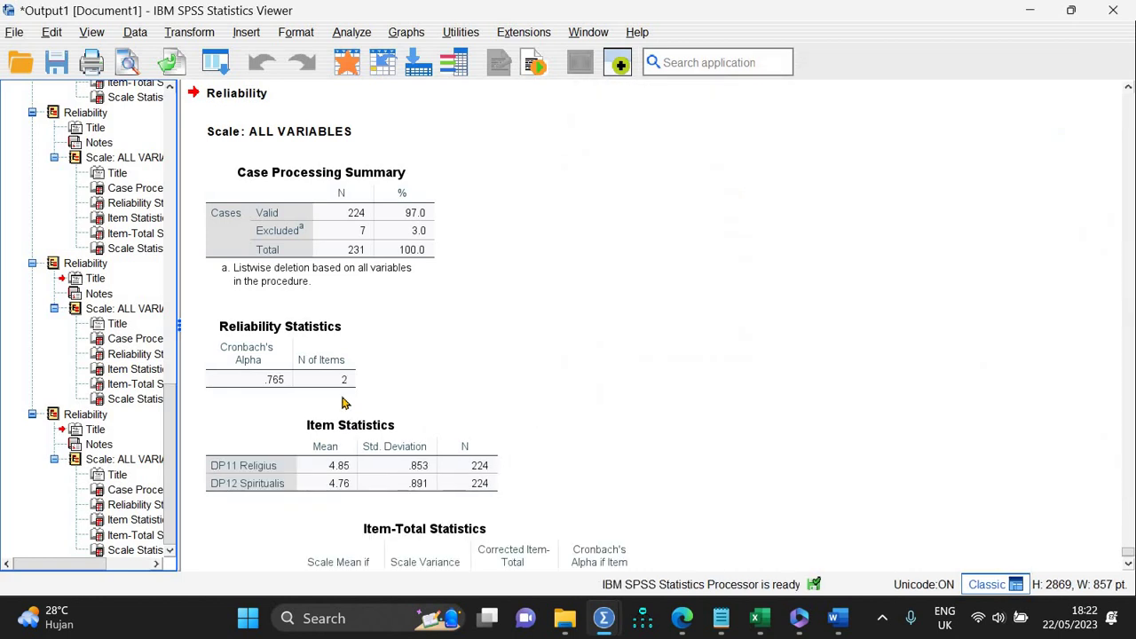
Step: Switch to the Word document and enter 0.765 as the Cronbach's Alpha for Destination Personality (2)
left_click(837, 618)
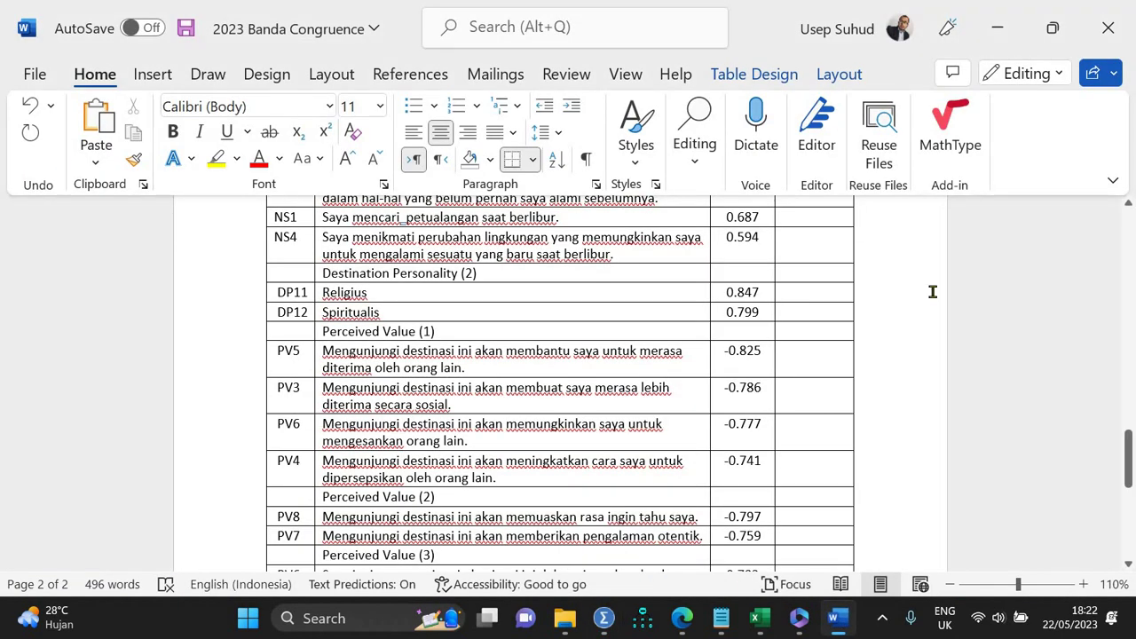
type("0.")
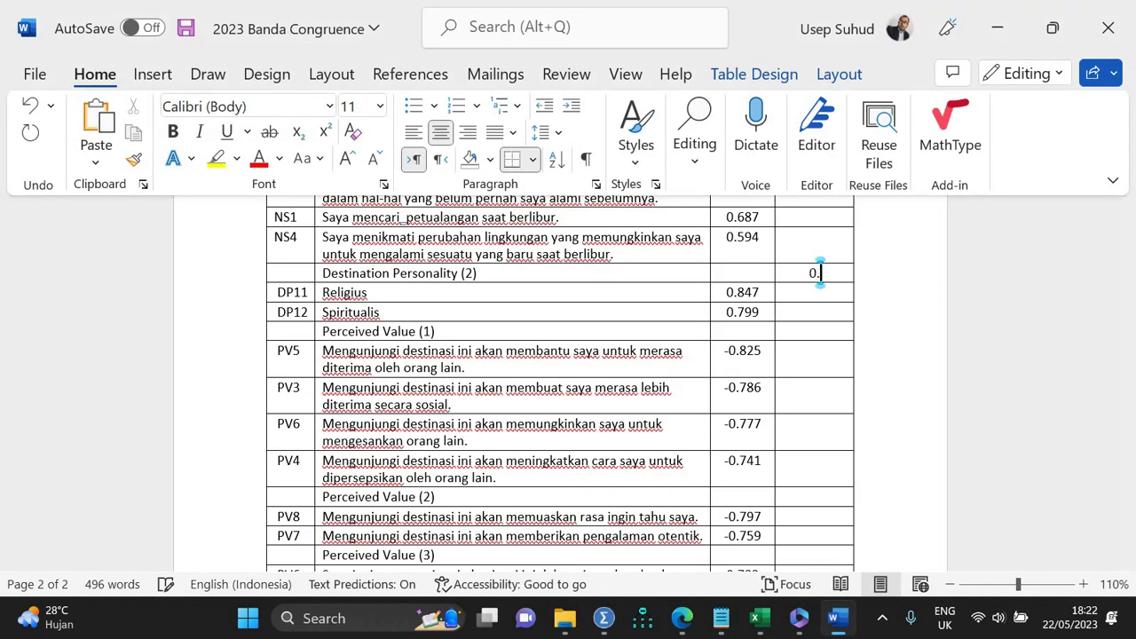
type("765")
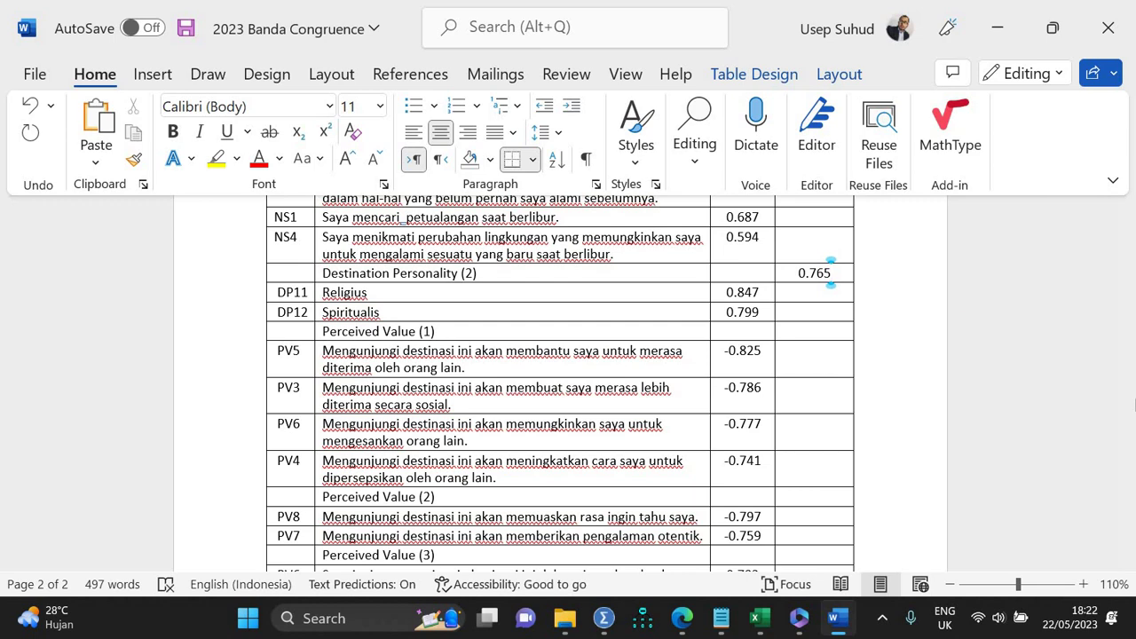
Step: Review the Destination Personality (1) indicators, switch to the SPSS output window and clear DP11 and DP12 from the Reliability Analysis items
left_click_drag(1132, 441, 1132, 383)
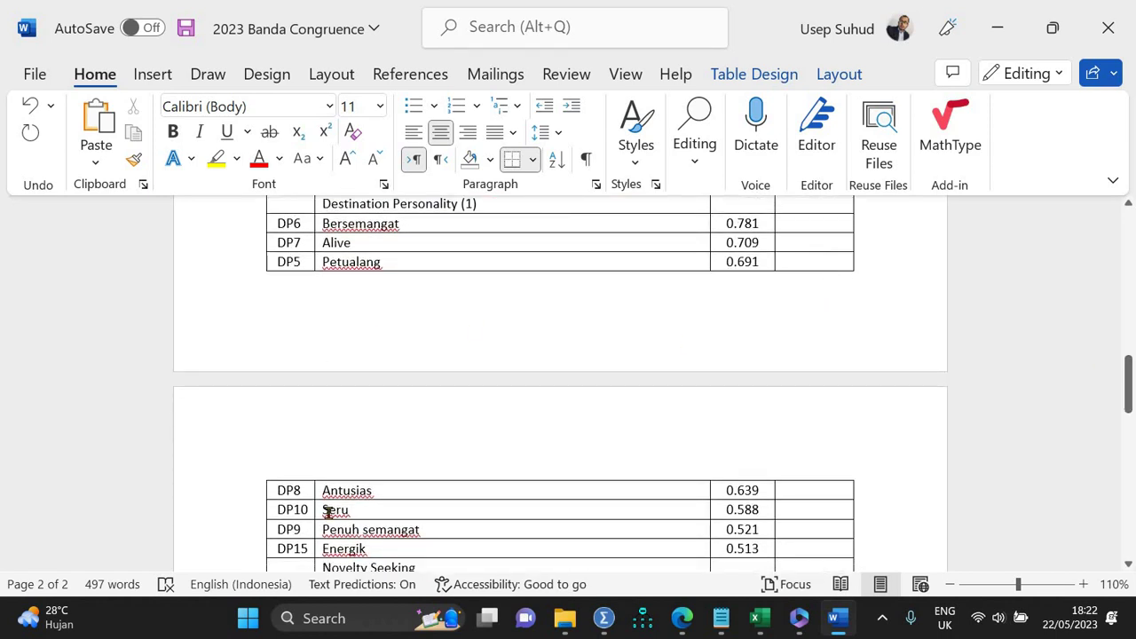
left_click(309, 227)
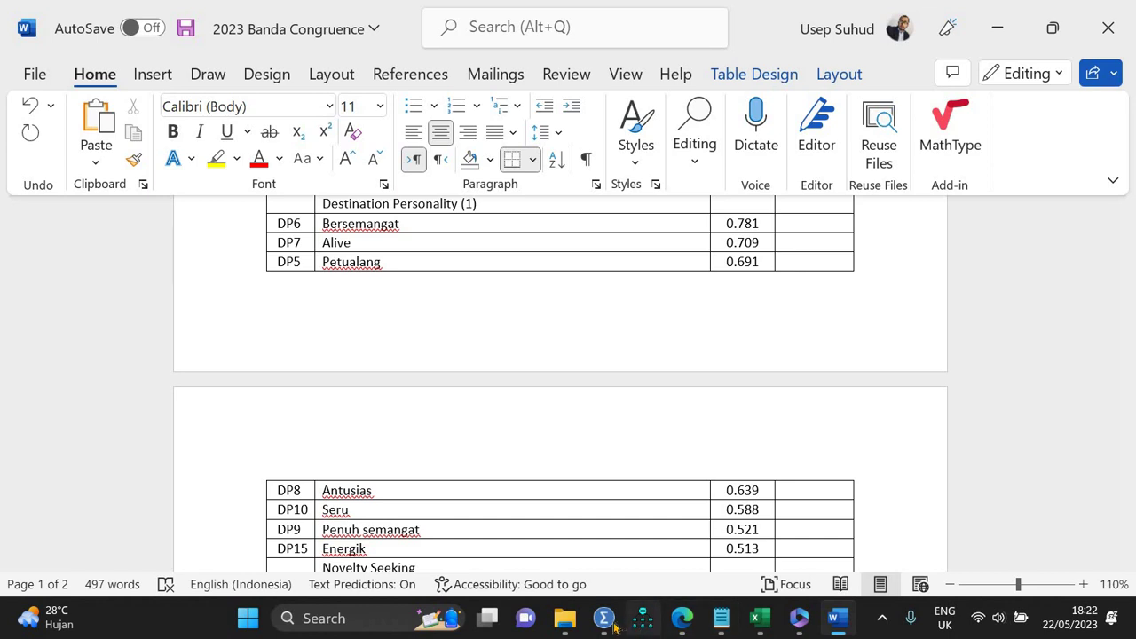
mouse_move(613, 625)
left_click(670, 524)
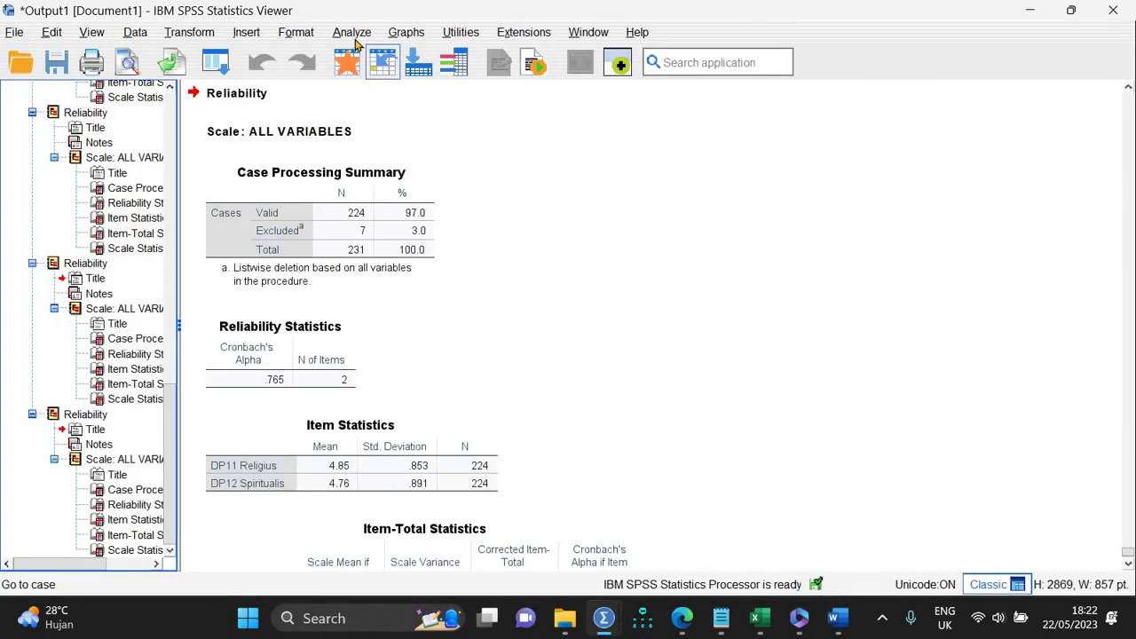
left_click(362, 32)
mouse_move(407, 392)
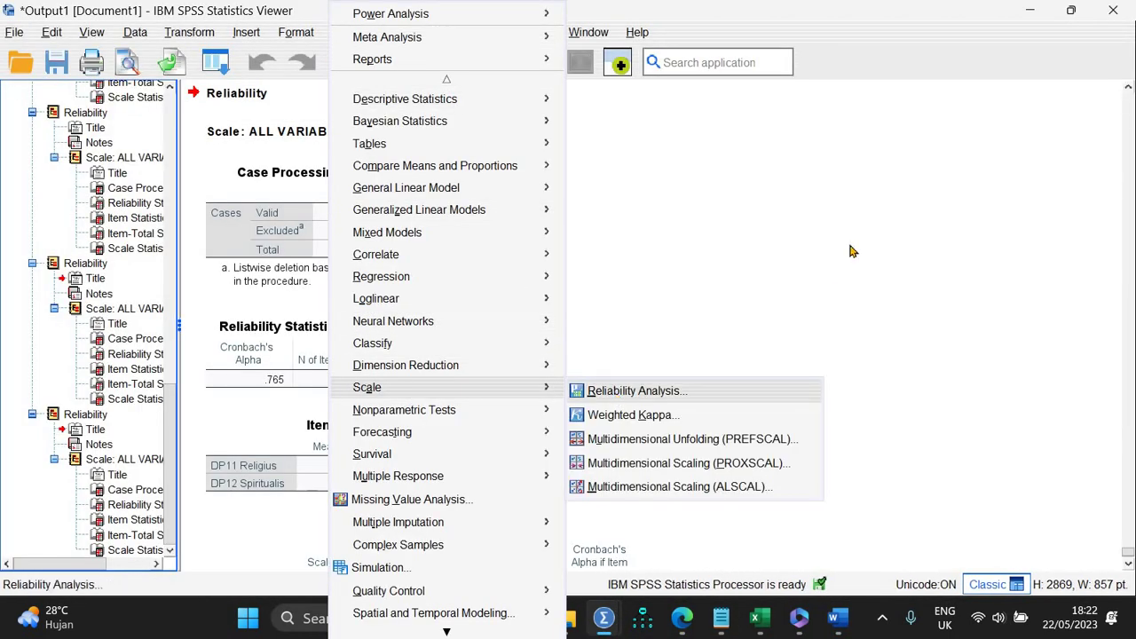
left_click(639, 390)
left_click(803, 189)
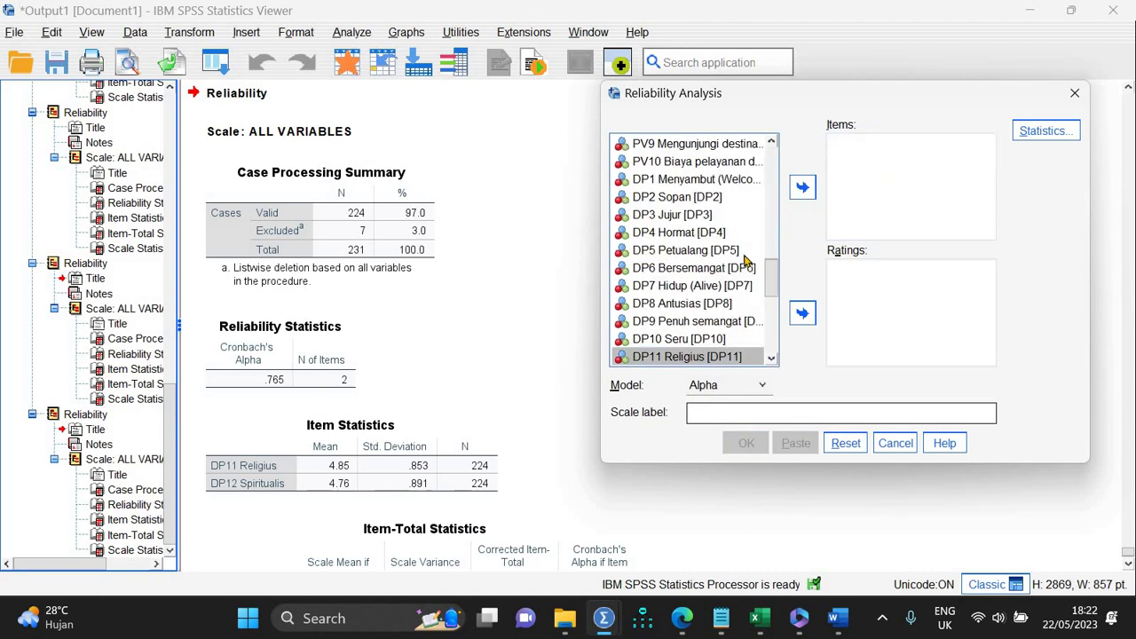
Step: Add DP5 through DP10 to the reliability analysis items
key("Up")
key("Up")
key("Up")
key("Up")
key("Up")
key("Up")
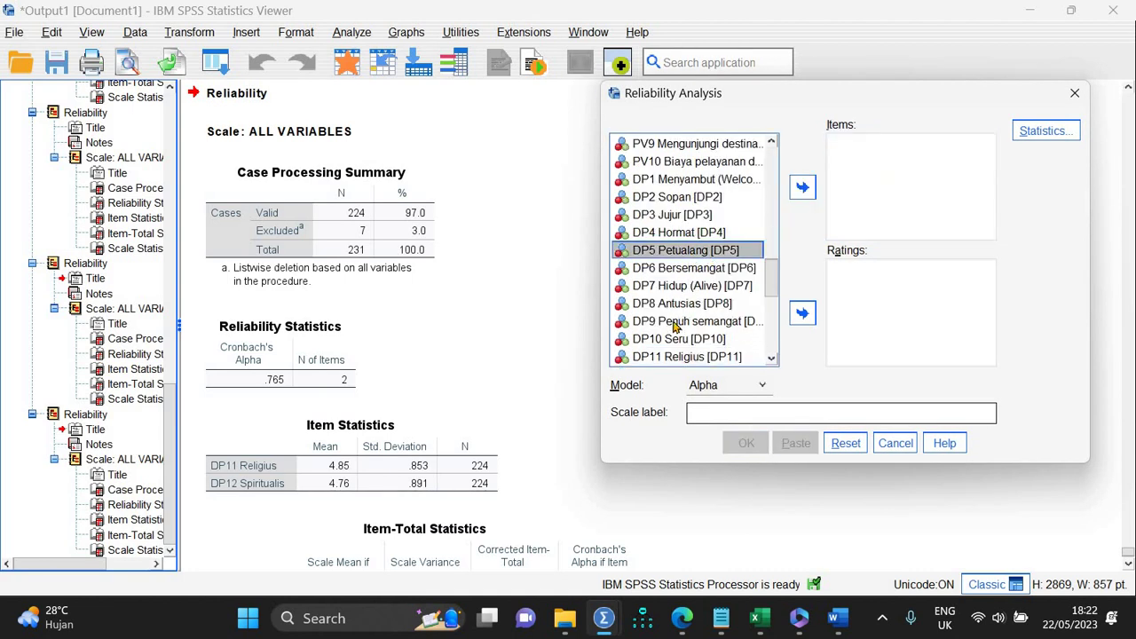
left_click(673, 326, "shift")
left_click(675, 338, "shift")
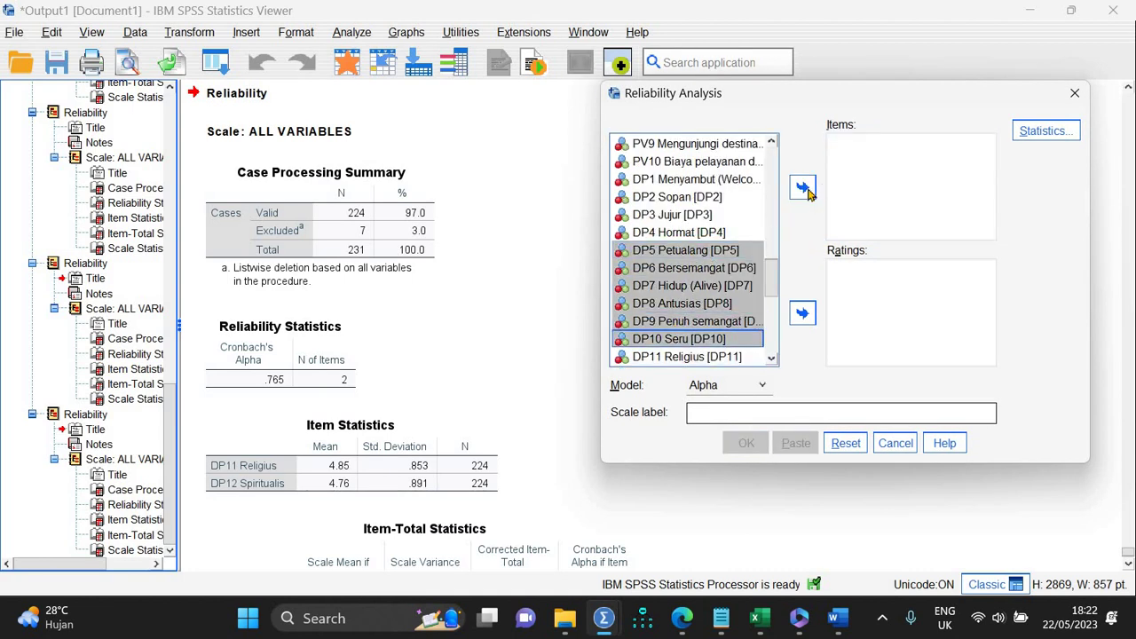
left_click(803, 188)
Step: Add DP15 as an item, check the indicators against the Word table and run the reliability analysis with the Alpha model
scroll(679, 329, "down", 2)
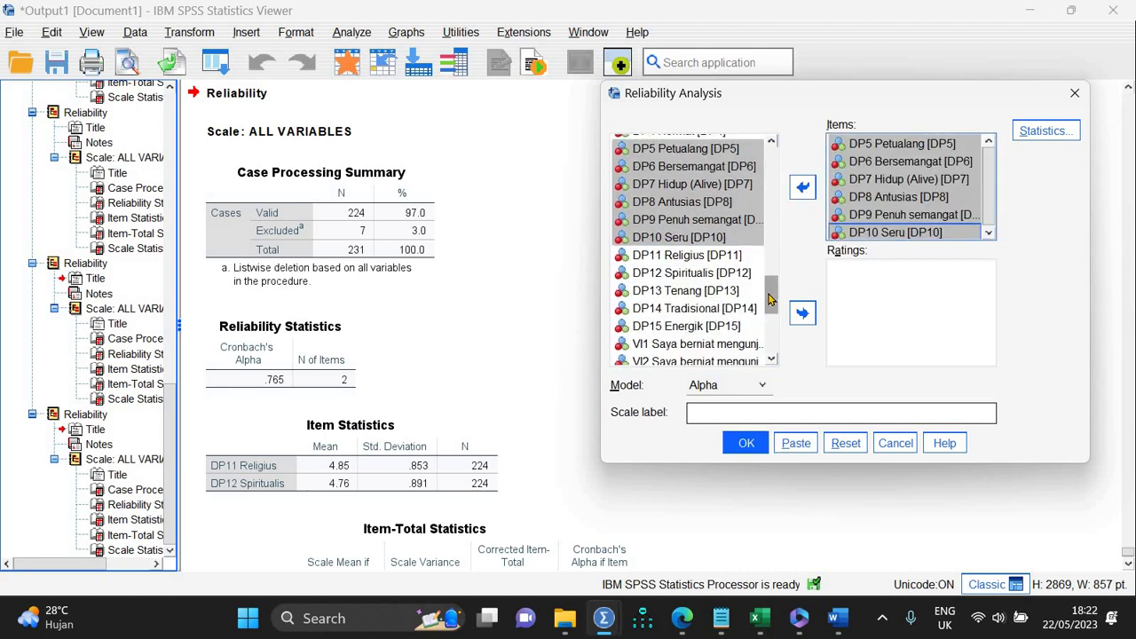
left_click(679, 327)
left_click(802, 187)
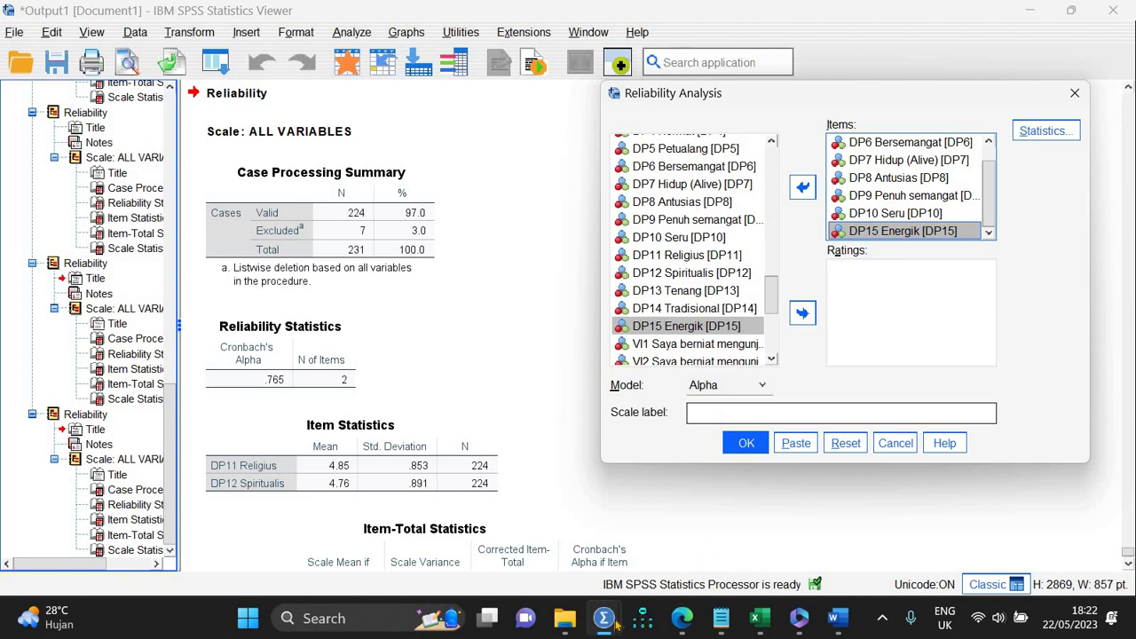
mouse_move(615, 625)
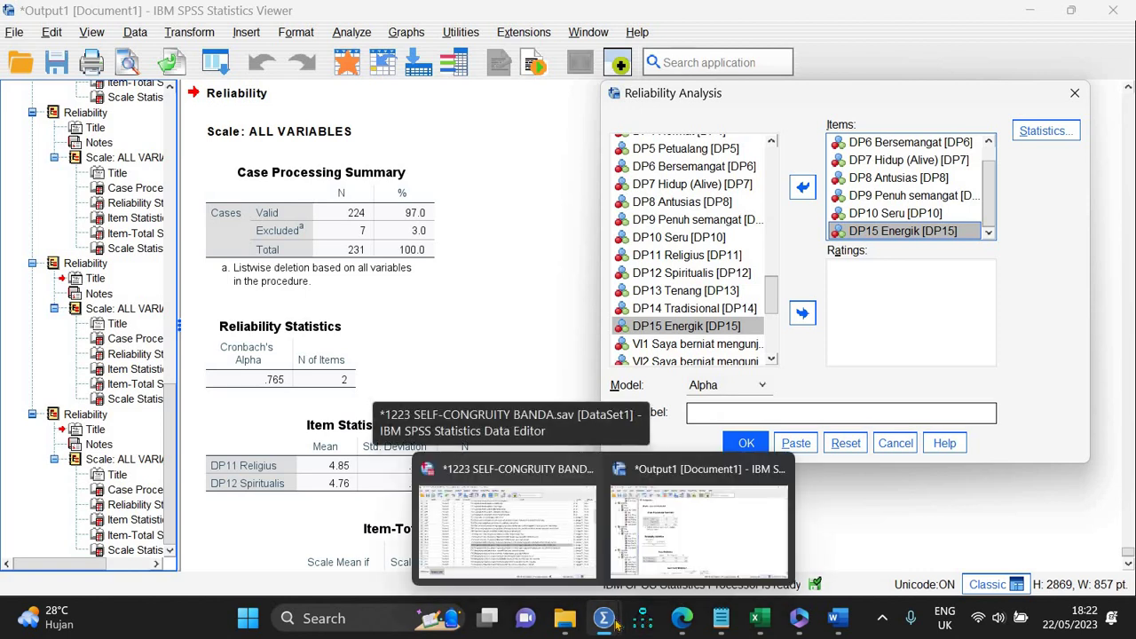
left_click(836, 617)
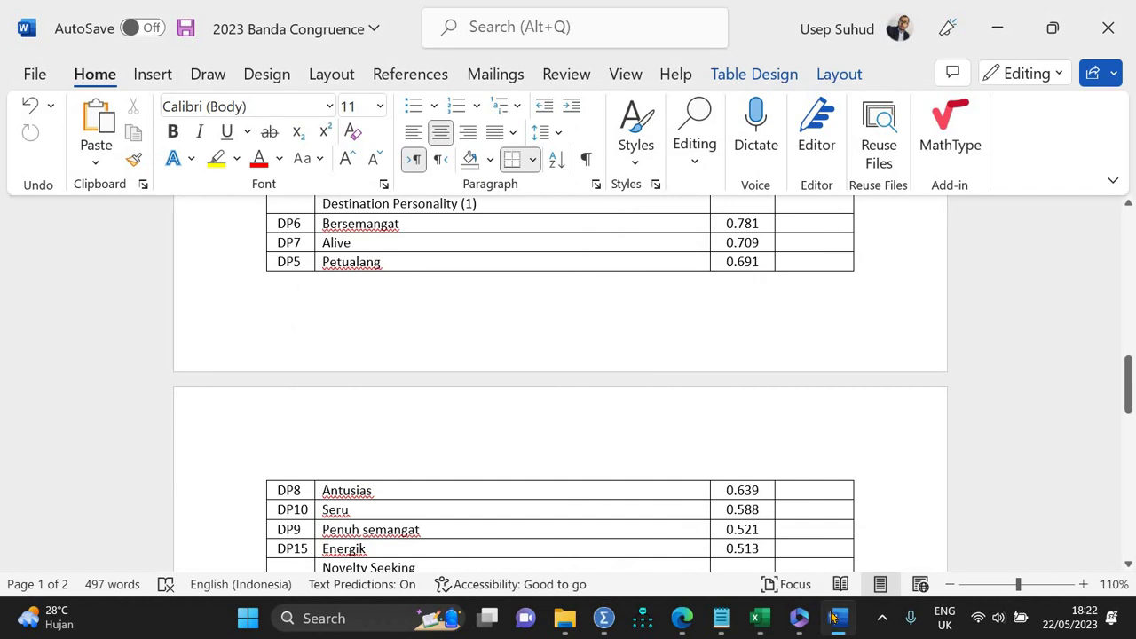
left_click(834, 617)
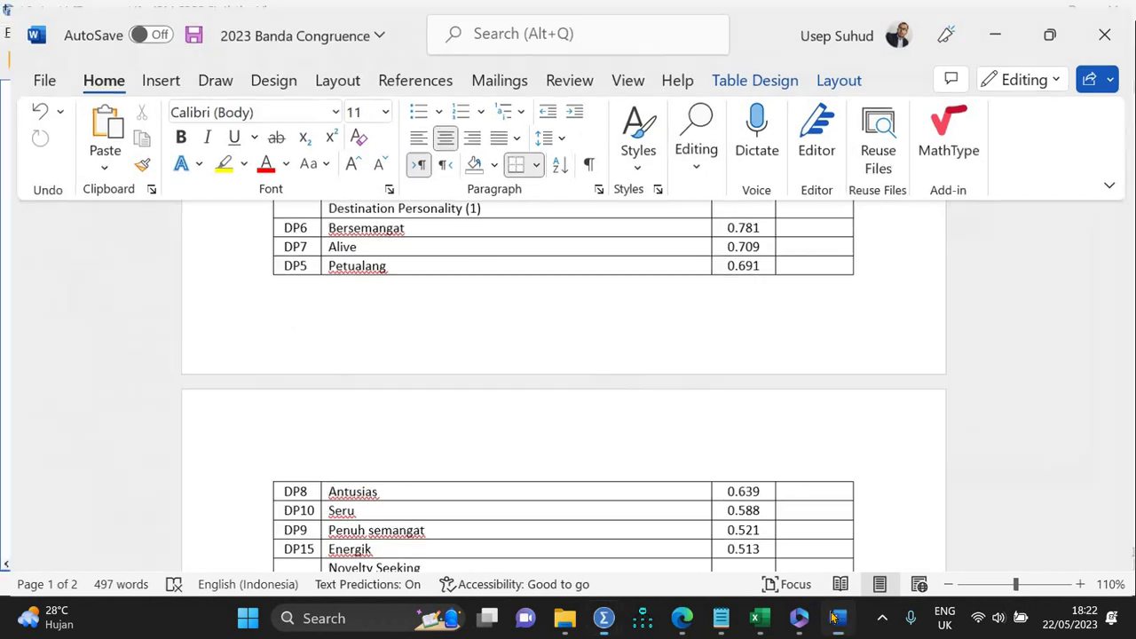
left_click(747, 446)
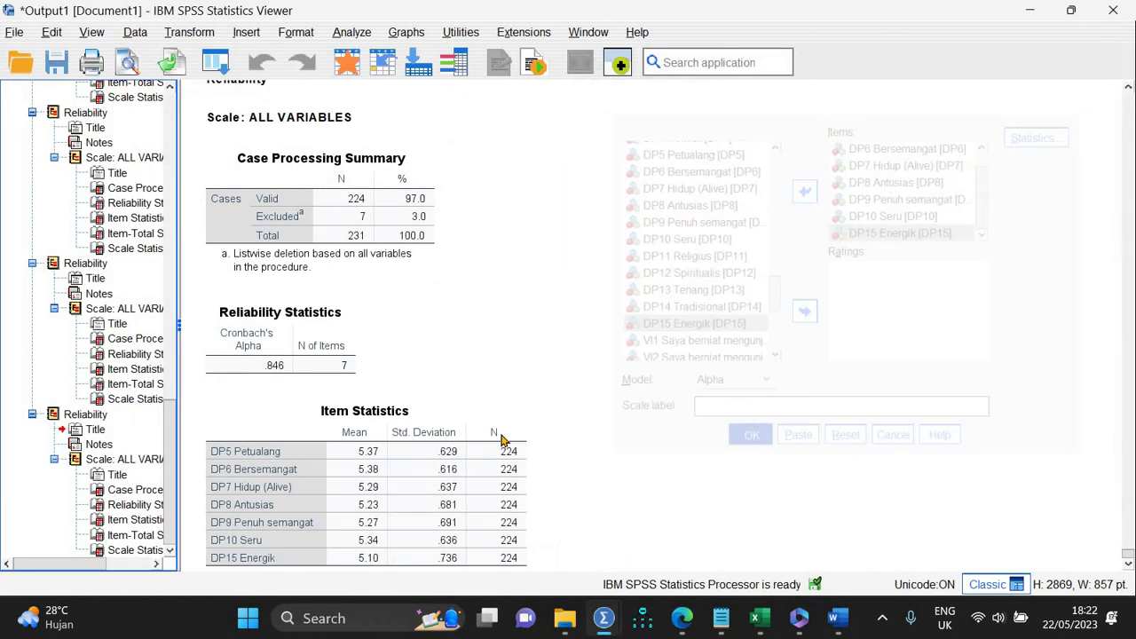
Step: Switch to the Word document and enter 0.846 as the Cronbach's Alpha for Destination Personality (1)
left_click(838, 619)
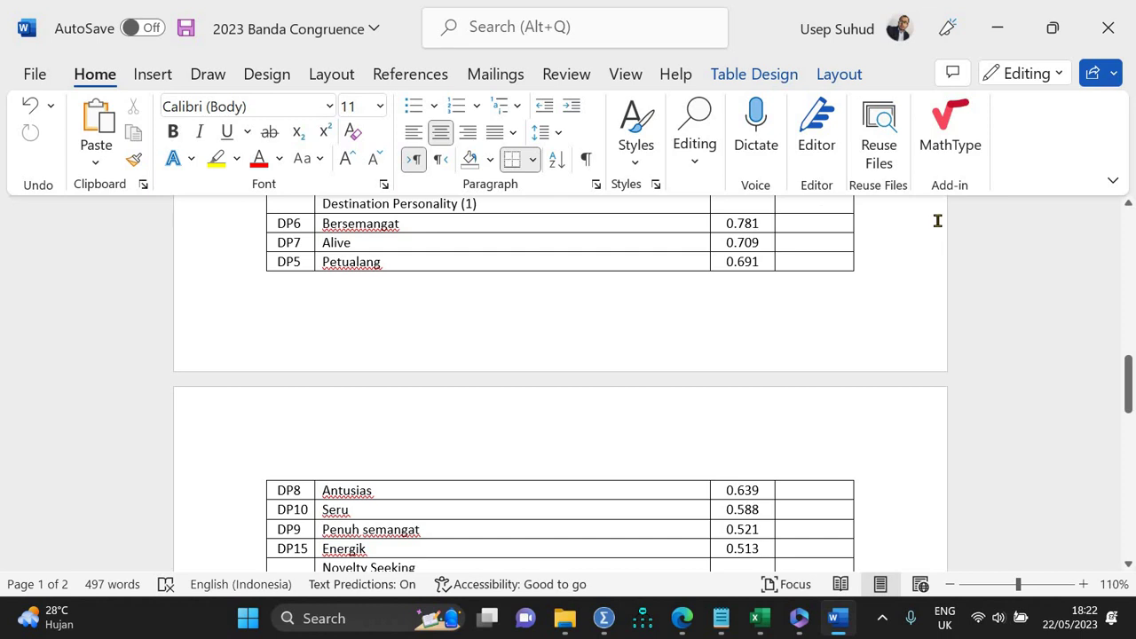
scroll(937, 220, "up", 1)
left_click(814, 236)
type("0")
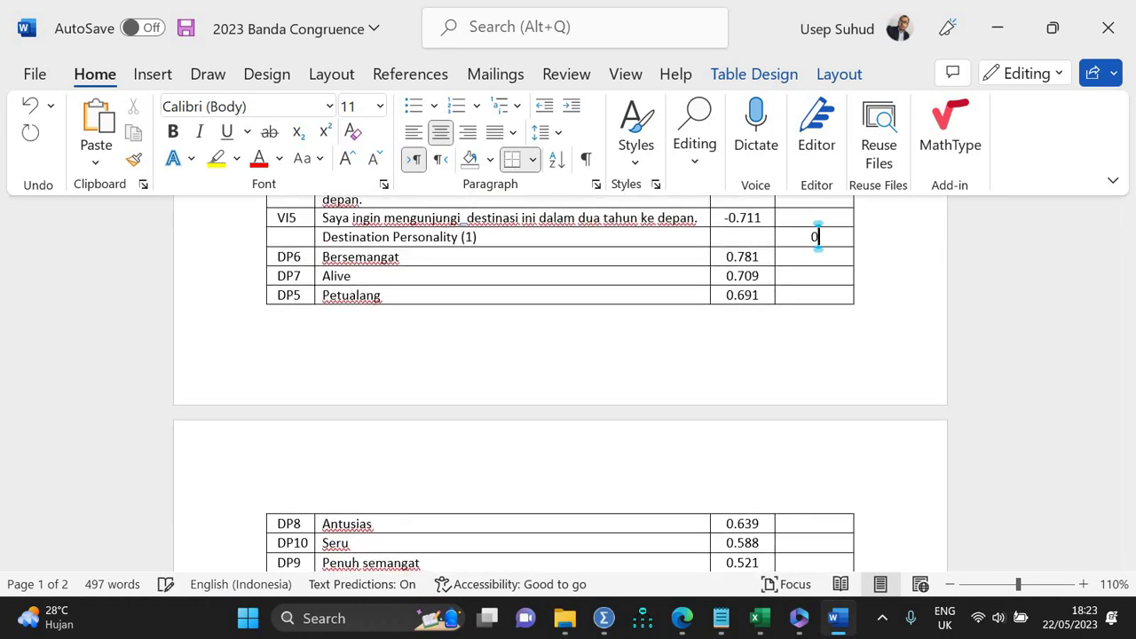
type(".846")
Step: Review the Novelty Seeking indicators, switch to the SPSS output window and clear all Destination Personality variables from the Reliability Analysis items
left_click_drag(1132, 403, 1134, 451)
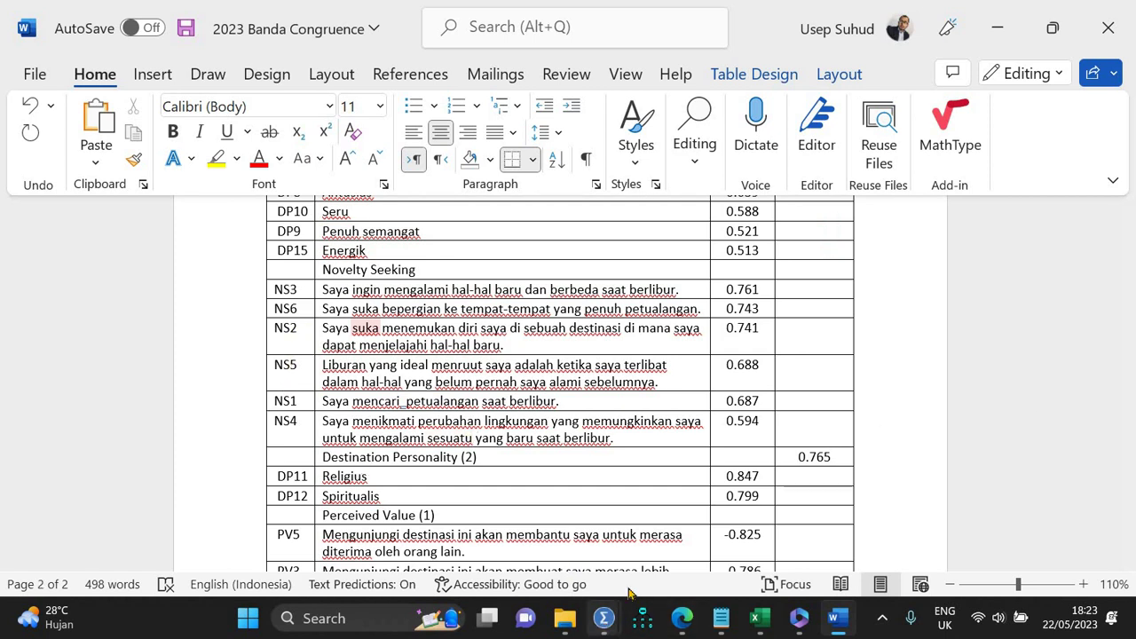
mouse_move(604, 619)
left_click(690, 497)
left_click(351, 32)
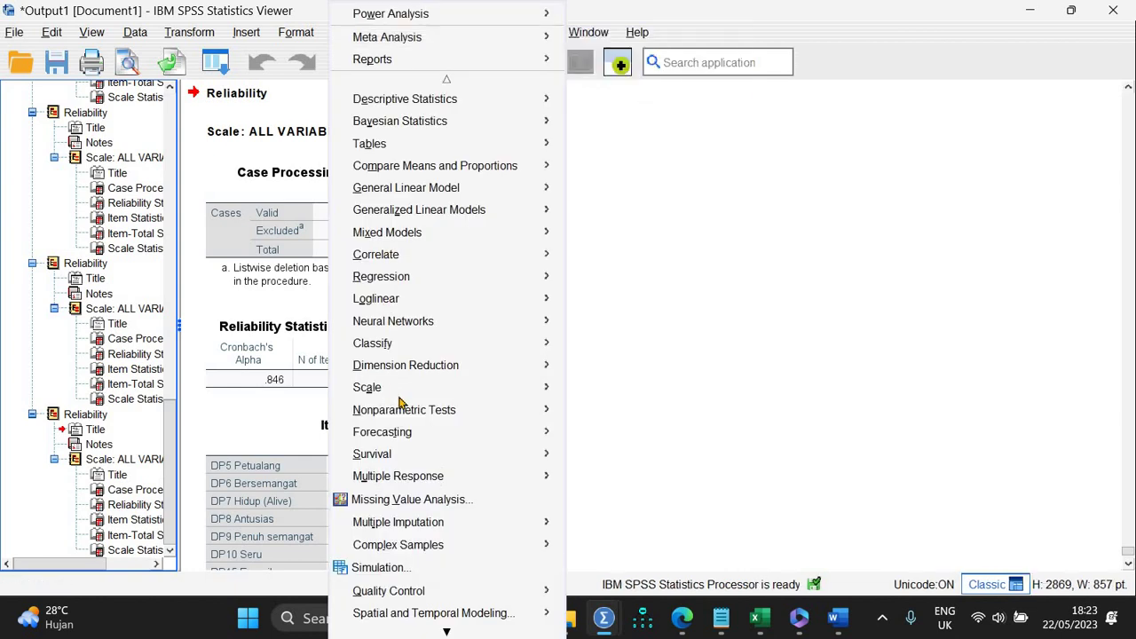
mouse_move(545, 387)
left_click(603, 390)
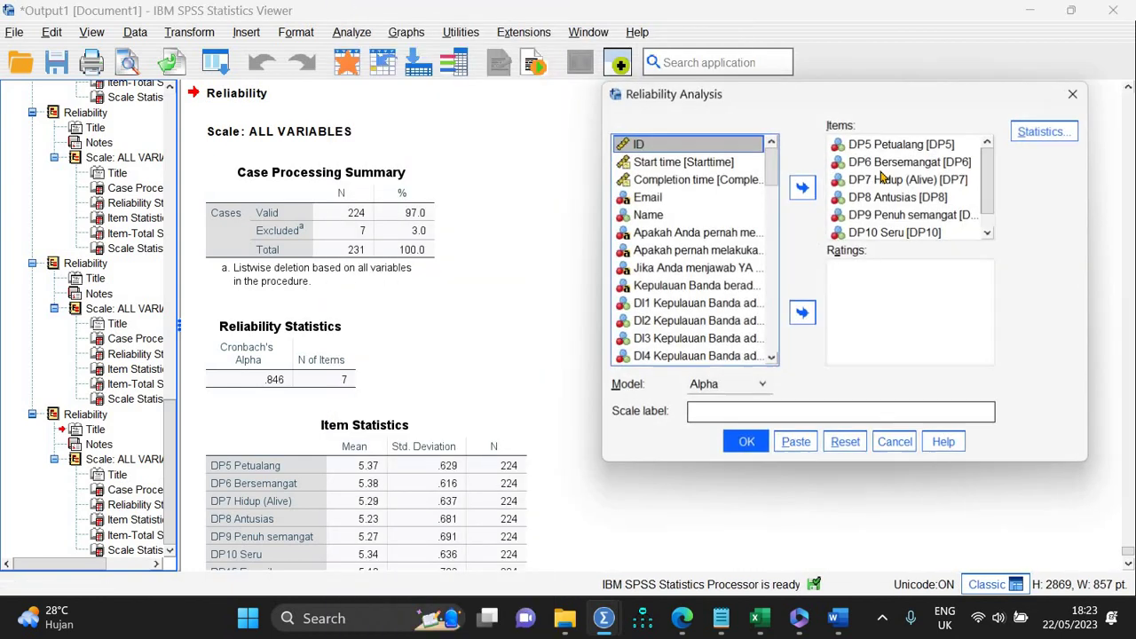
left_click(888, 165)
key("ctrl+a")
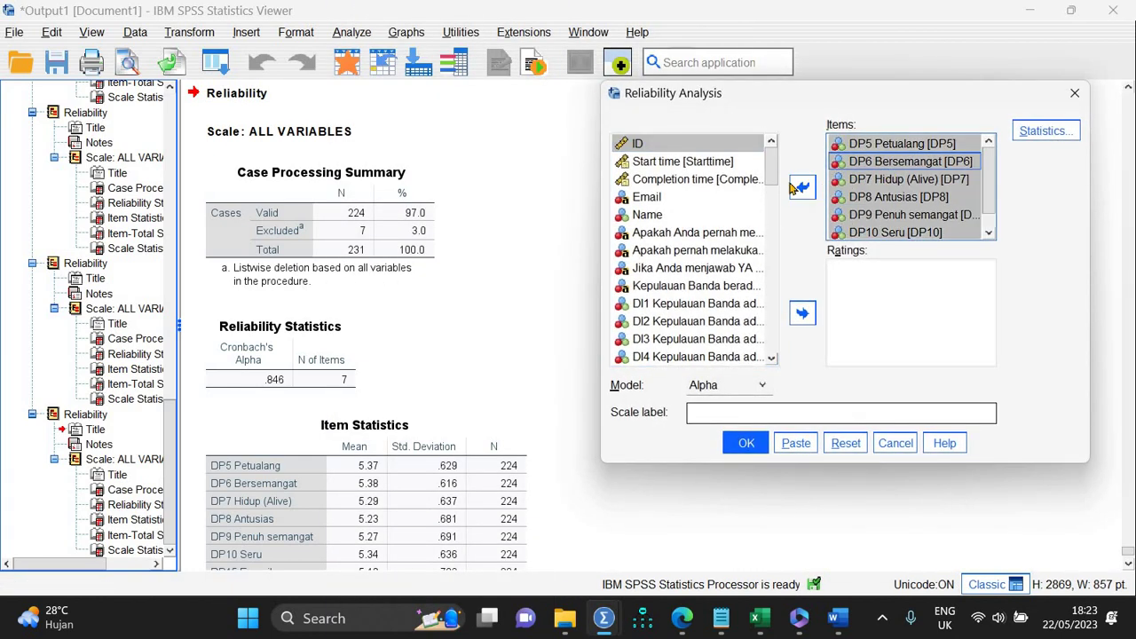
left_click(802, 188)
Step: Add NS1 through NS6 as items and run the reliability analysis with the Alpha model
scroll(774, 275, "down", 2)
scroll(775, 282, "down", 6)
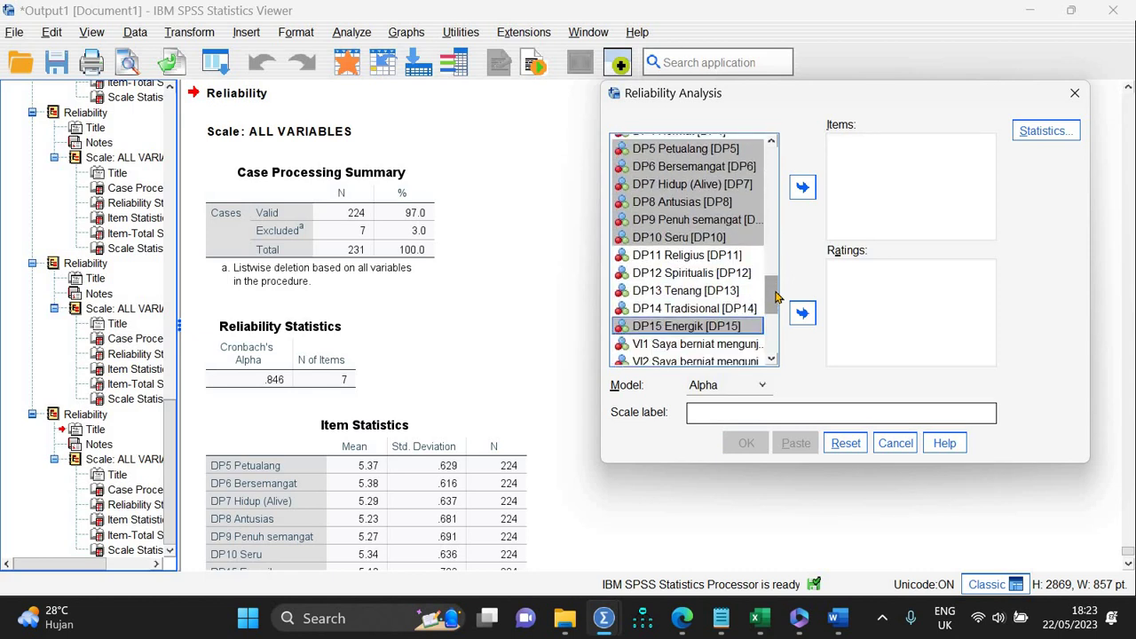
scroll(775, 257, "up", 10)
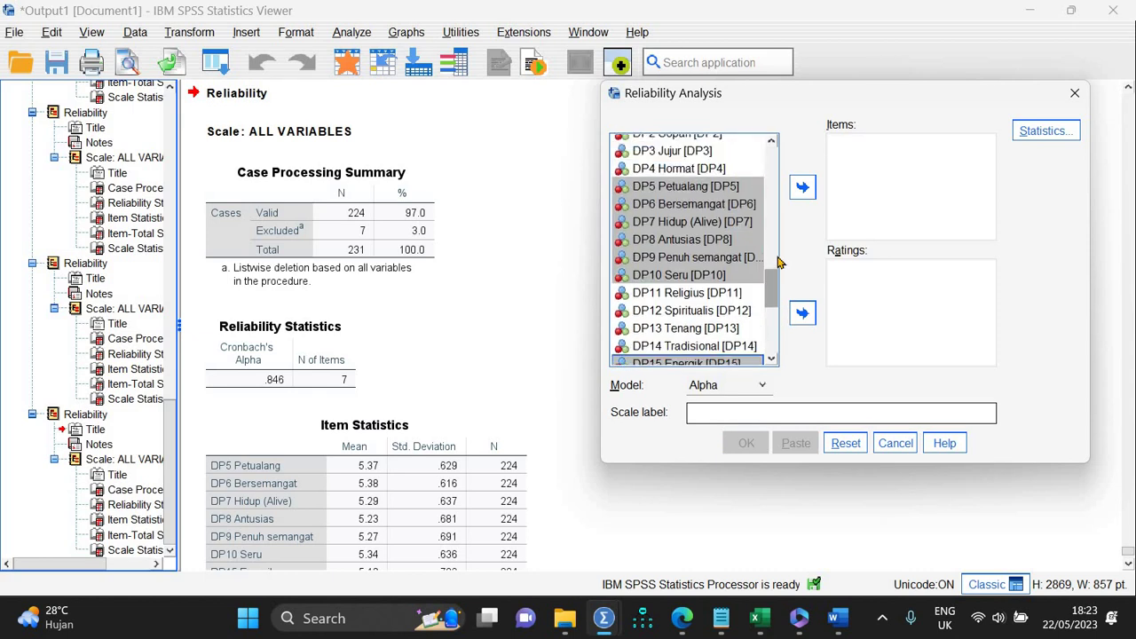
scroll(680, 182, "up", 3)
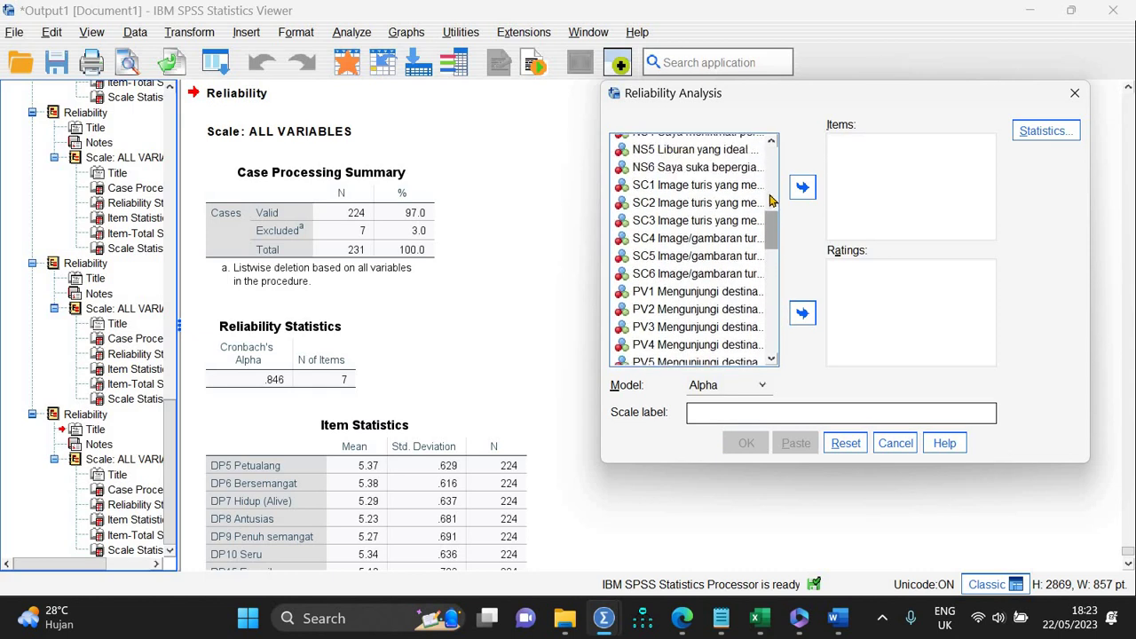
left_click(692, 185)
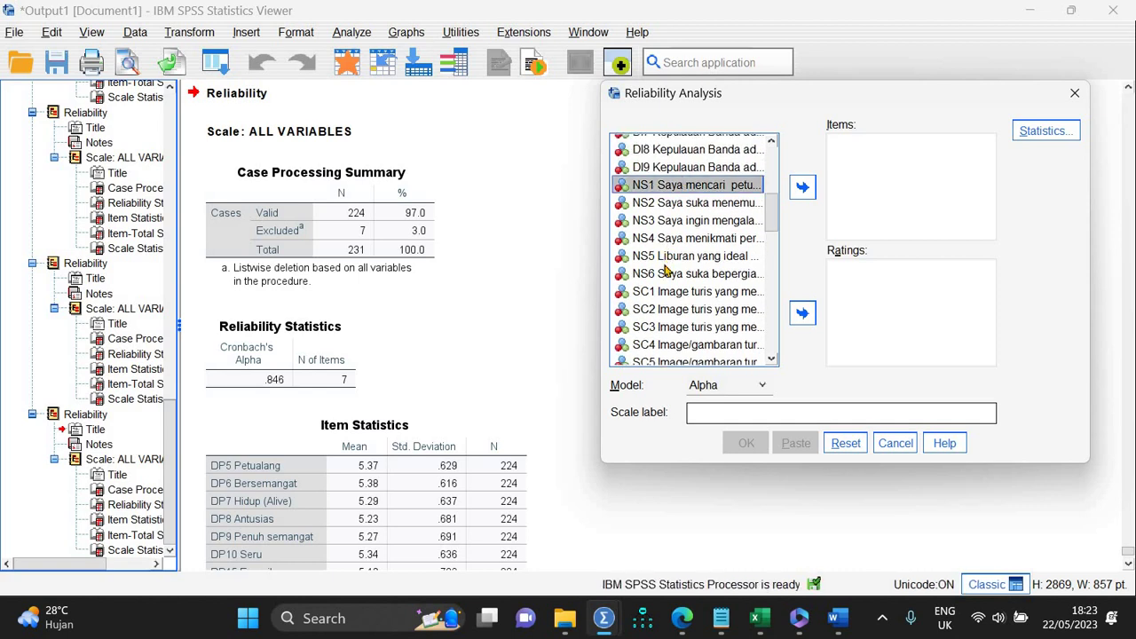
left_click(692, 273, "shift")
left_click(801, 188)
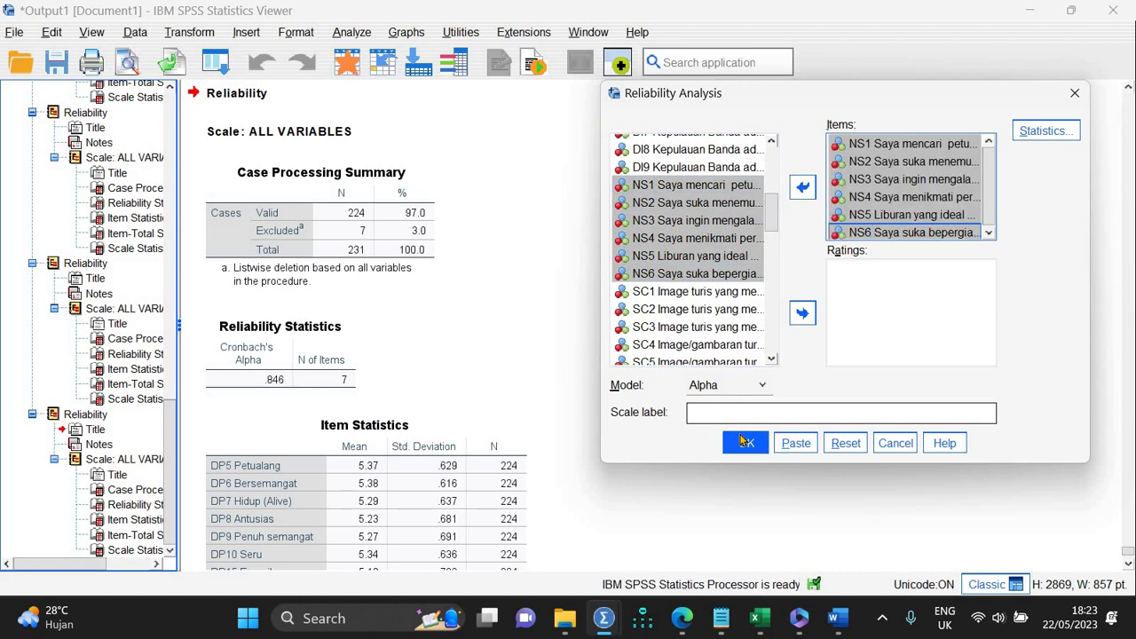
left_click(745, 443)
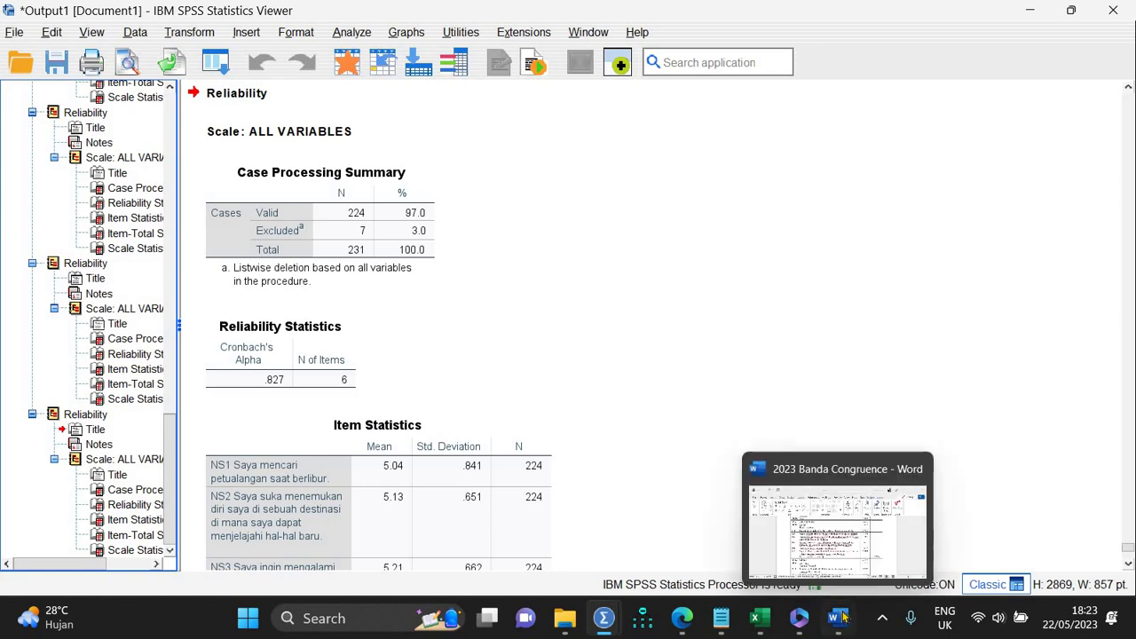
Step: Switch to the Word document and enter 0.827 as the Cronbach's Alpha for Novelty Seeking
left_click(842, 621)
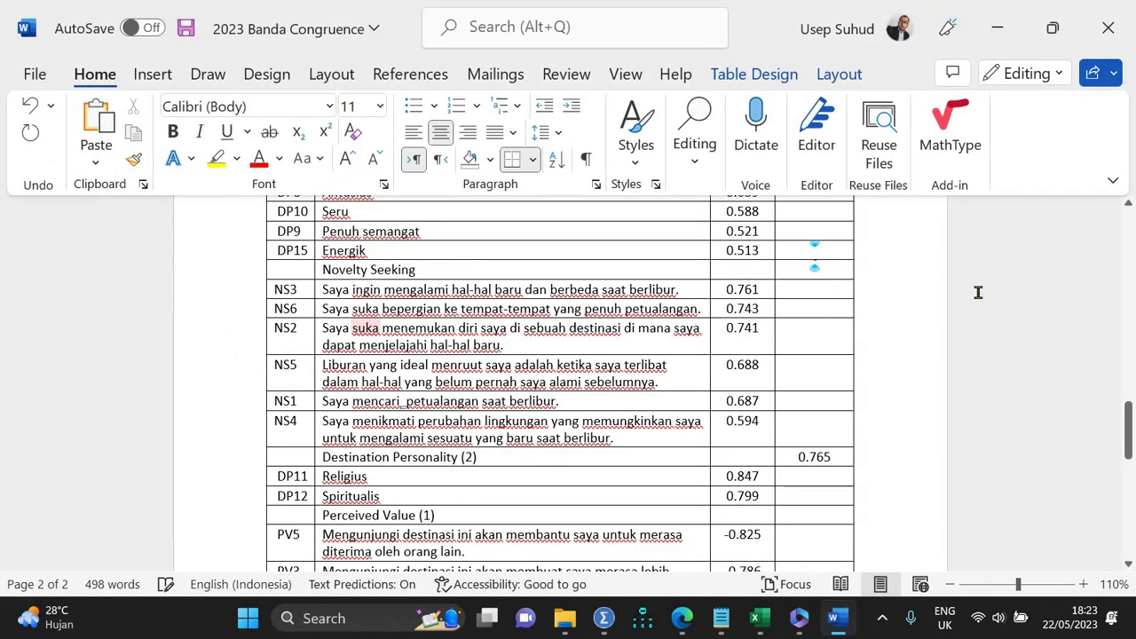
left_click(815, 269)
type("0.827")
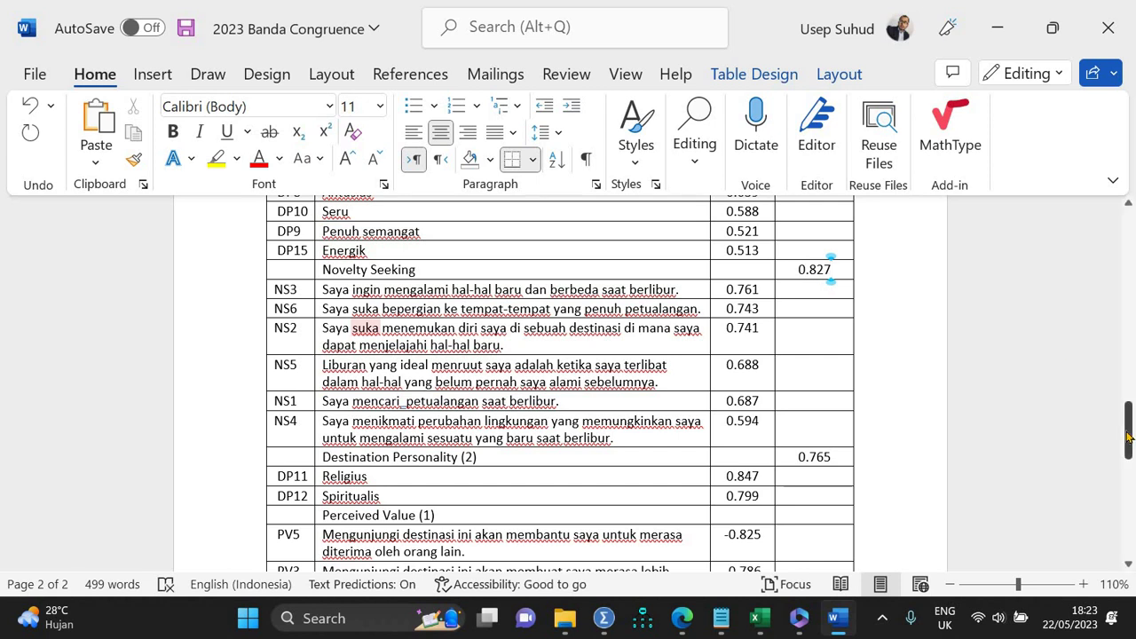
Step: Review the Perceived Value indicators in the table, switch to the SPSS output window and clear all variables from the Factor Analysis
left_click_drag(1127, 454, 1129, 492)
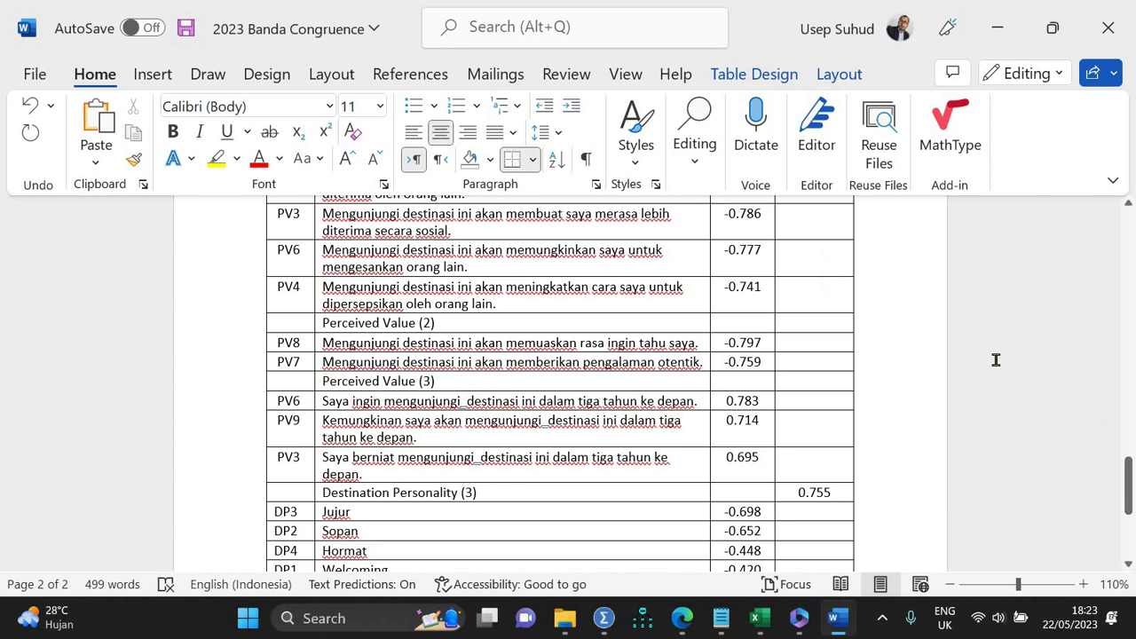
left_click_drag(1129, 468, 1129, 450)
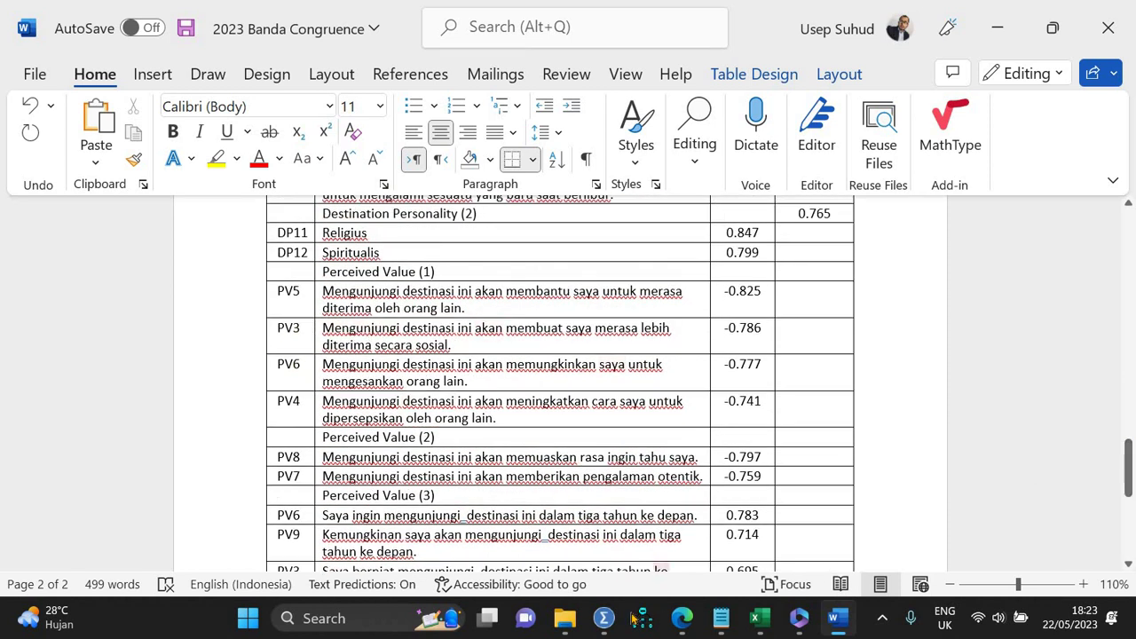
mouse_move(603, 619)
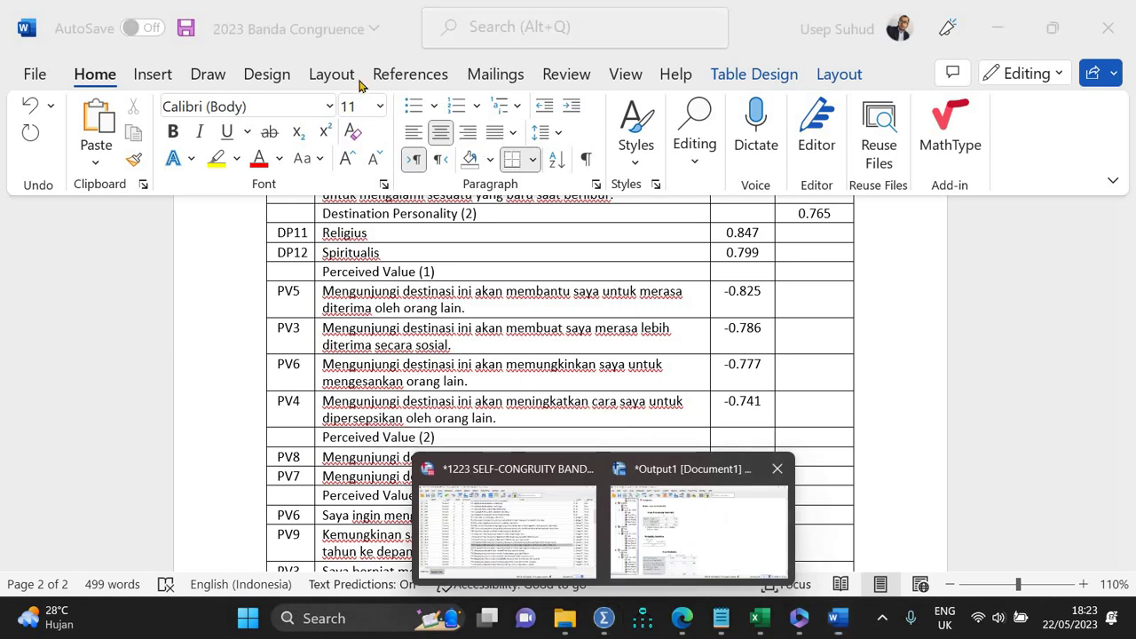
left_click(684, 556)
left_click(347, 40)
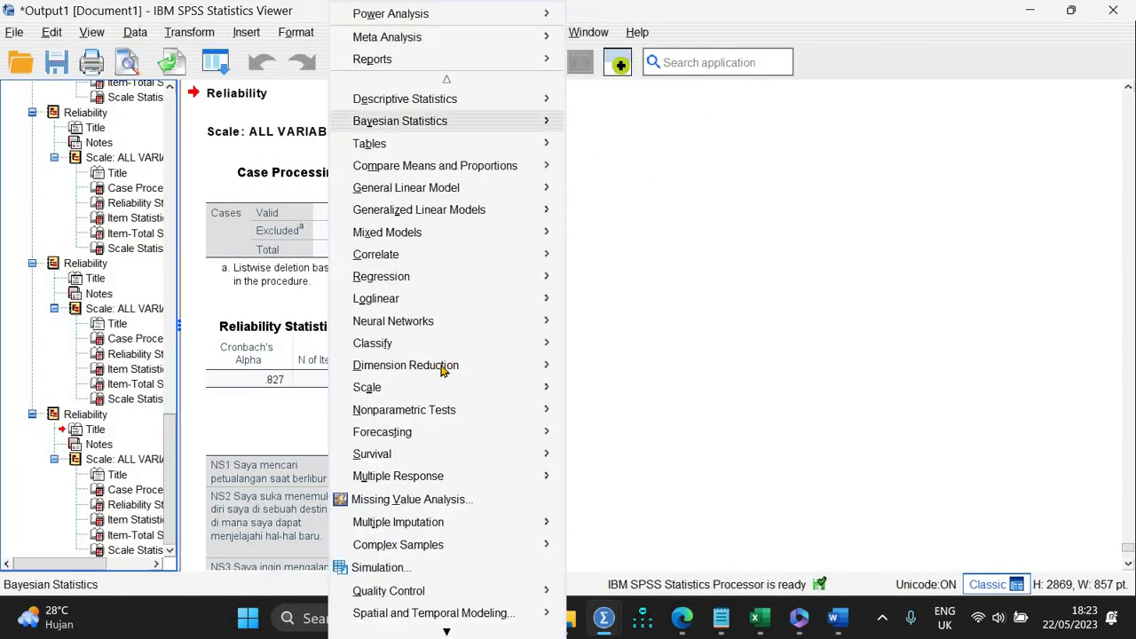
mouse_move(442, 367)
left_click(612, 367)
key("ctrl+a")
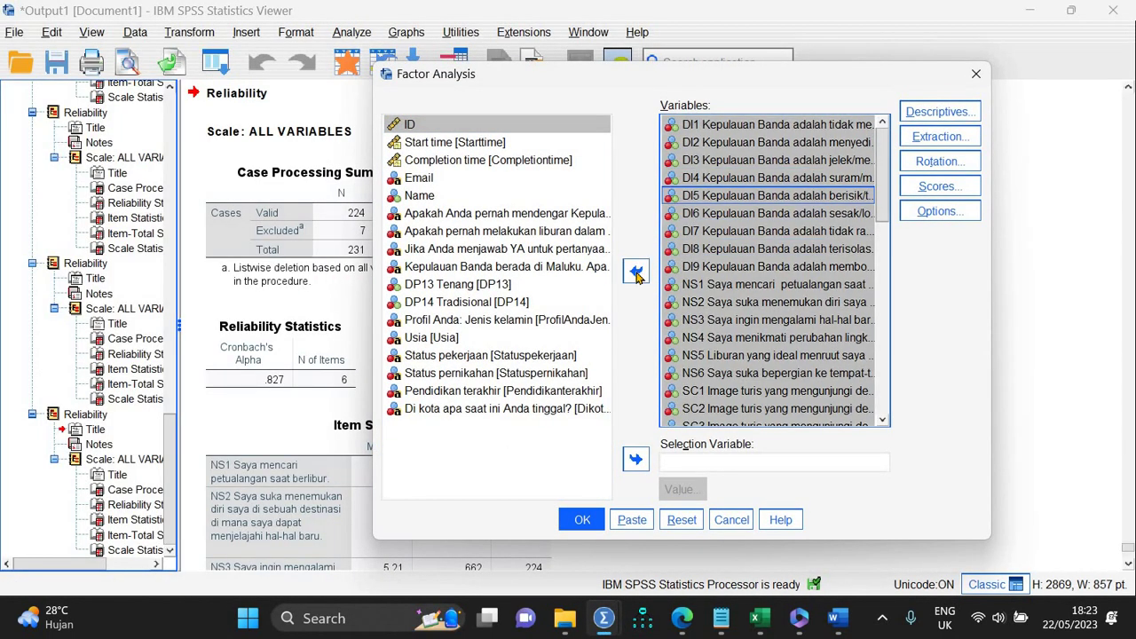
left_click(636, 270)
Step: Run a factor analysis on PV3 through PV6 and look through the output
left_click_drag(605, 227, 610, 348)
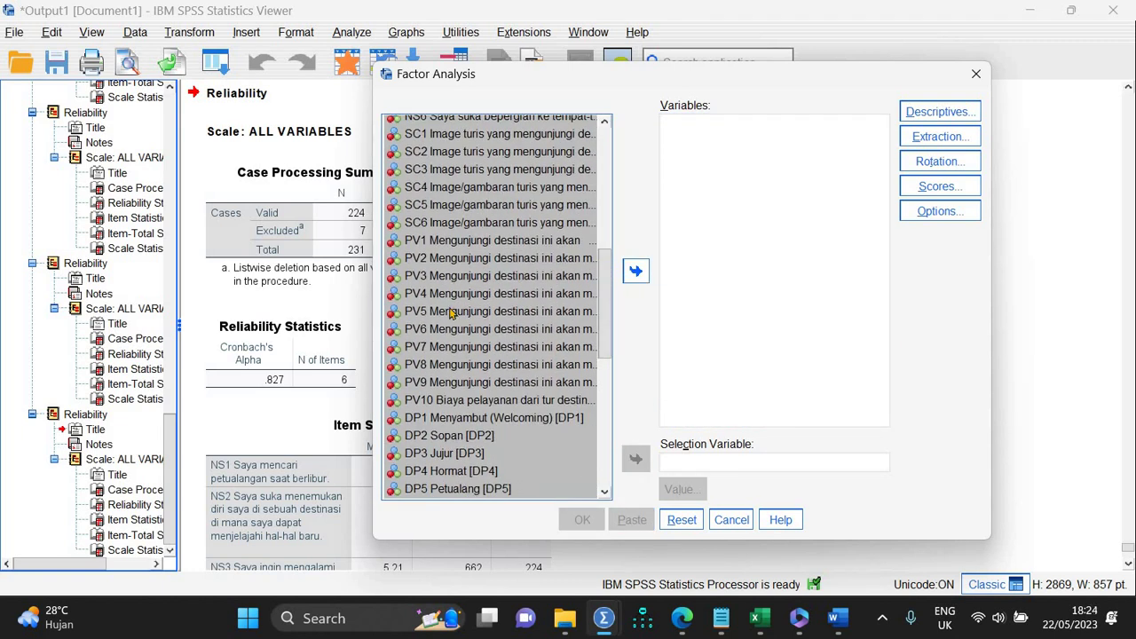
left_click(448, 275)
left_click(545, 328, "shift")
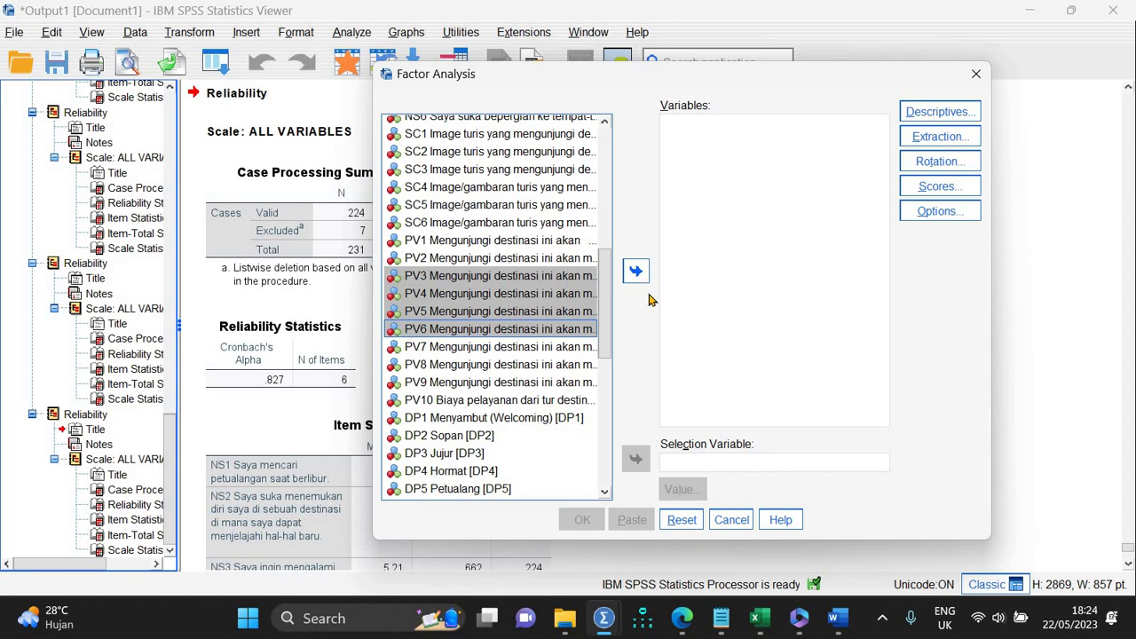
left_click(635, 270)
left_click(582, 519)
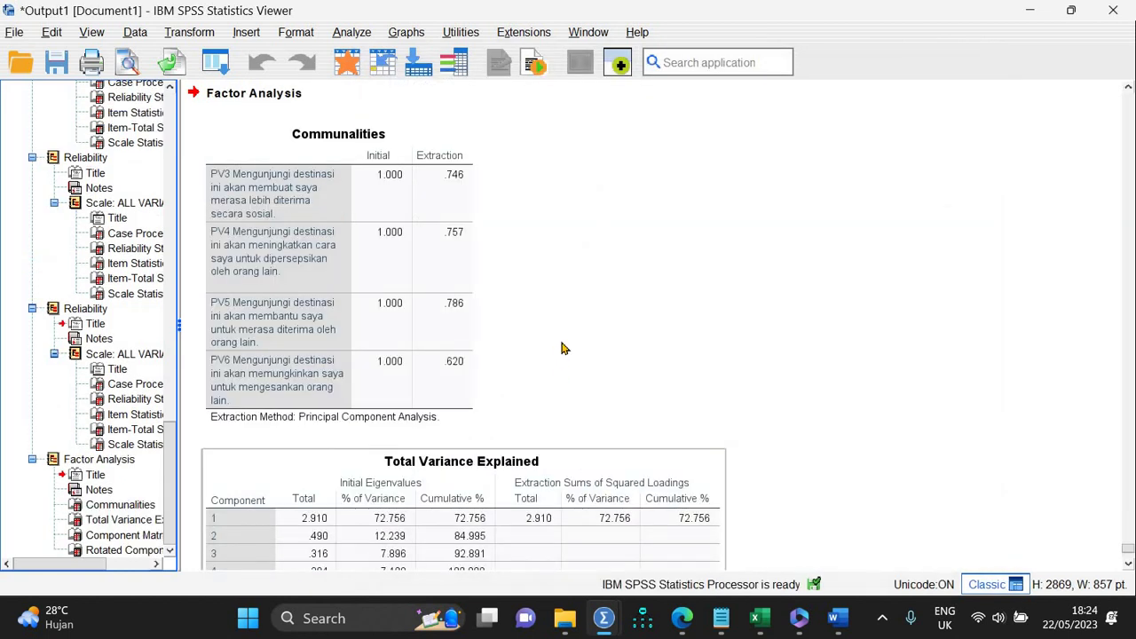
scroll(561, 348, "up", 5)
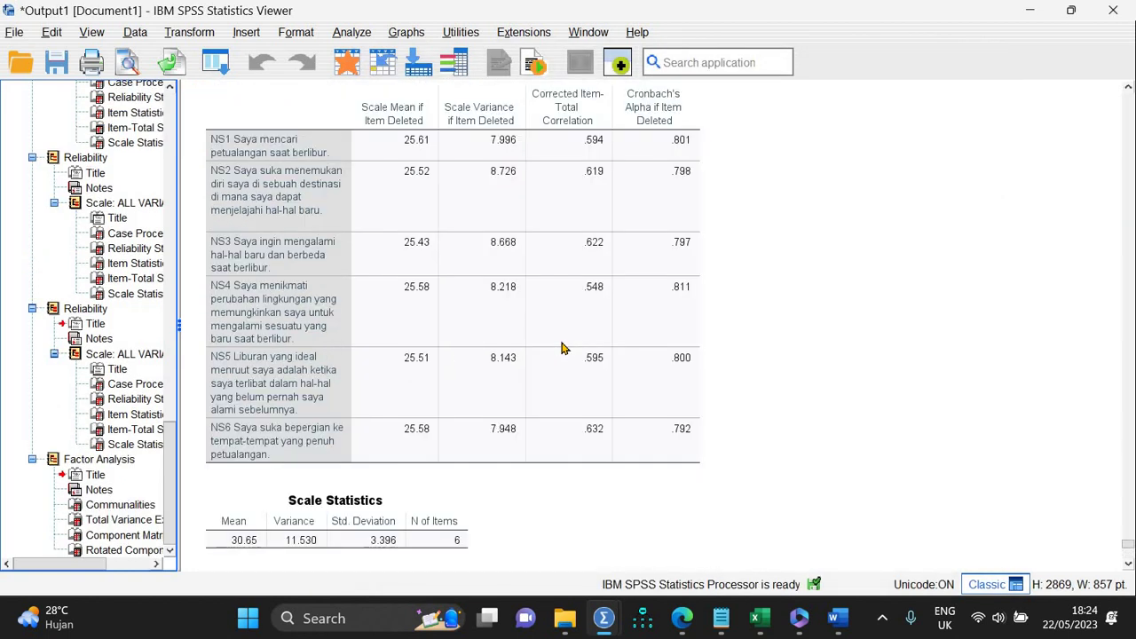
Step: Open the Reliability Analysis and clear NS1 through NS6 from its items
left_click(351, 32)
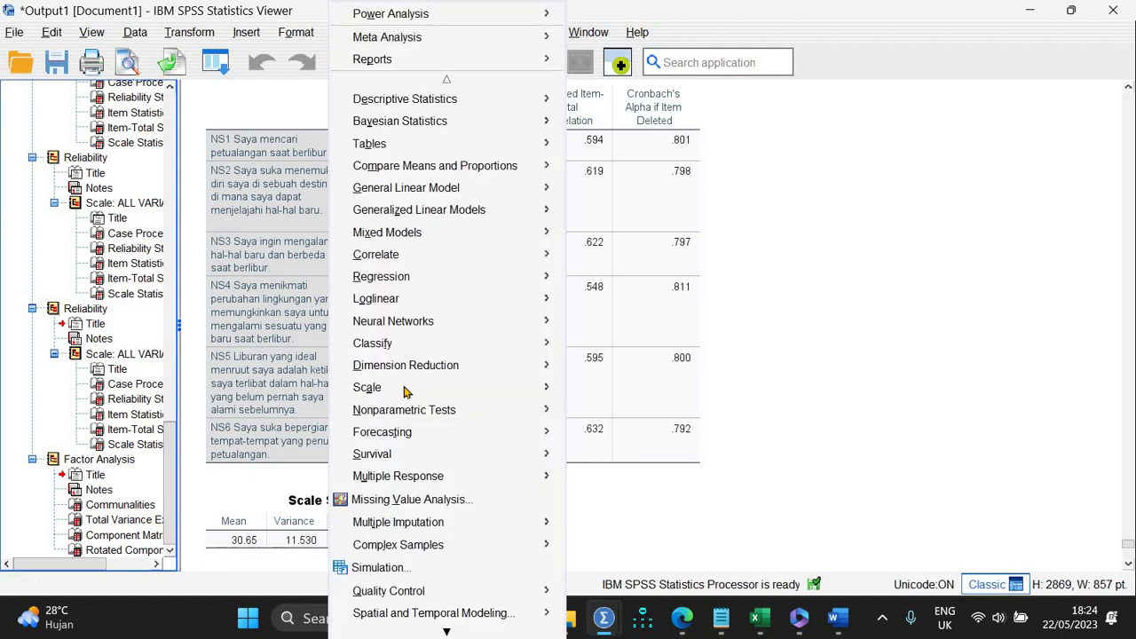
mouse_move(572, 391)
left_click(621, 388)
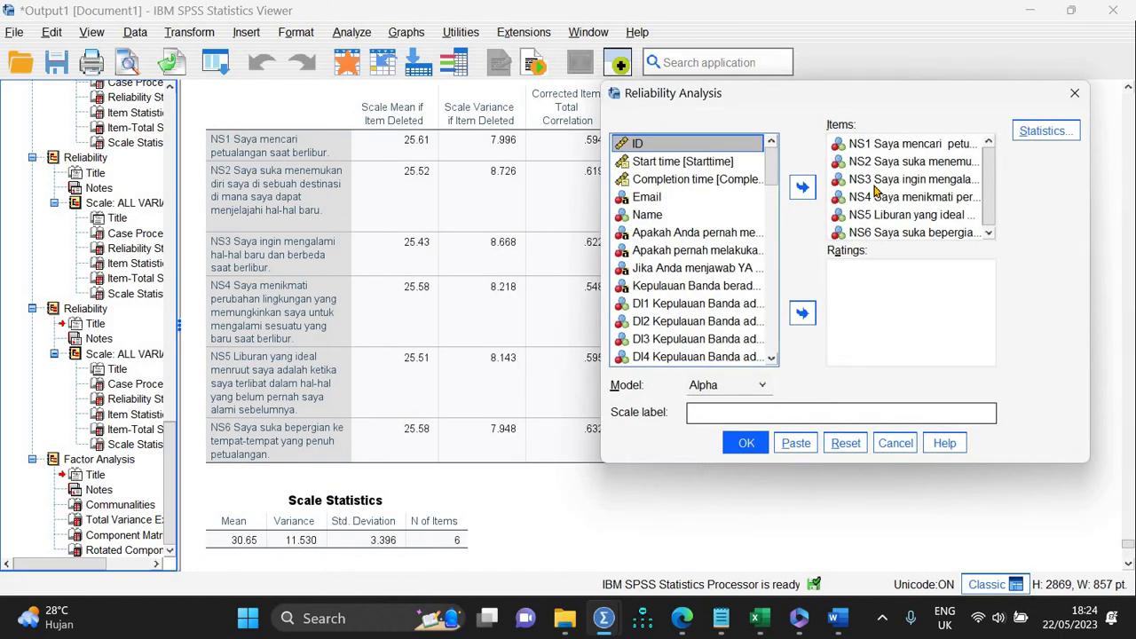
left_click(888, 179)
key("ctrl+a")
left_click(802, 188)
Step: Add PV3 through PV6 as items and run the reliability analysis with the Alpha model
left_click_drag(774, 206, 775, 255)
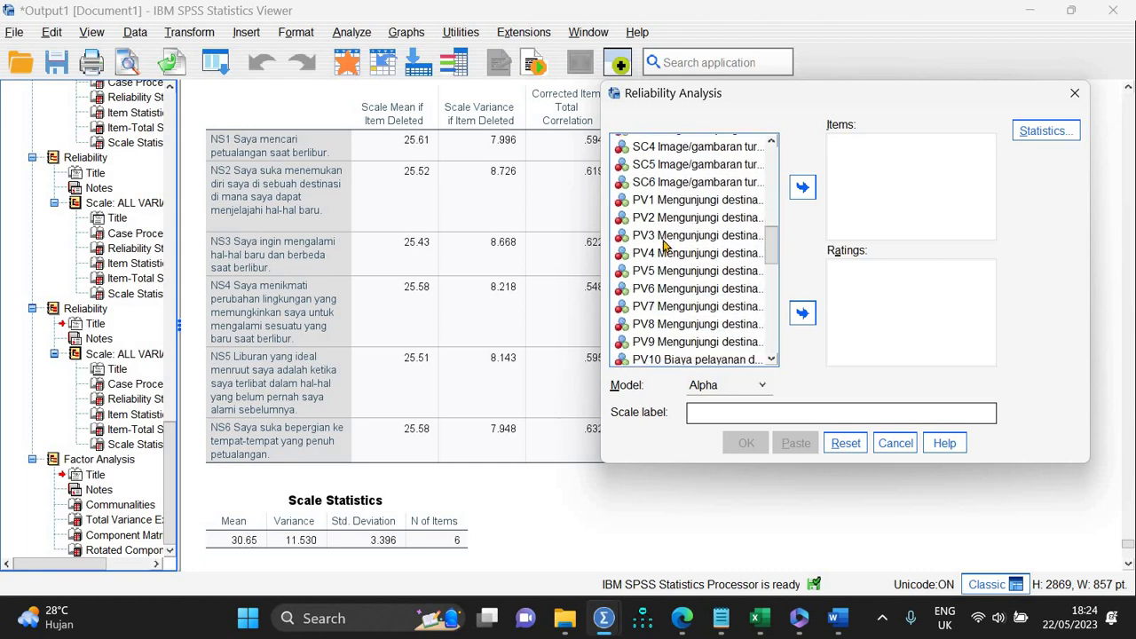
left_click(696, 235)
left_click(701, 289, "shift")
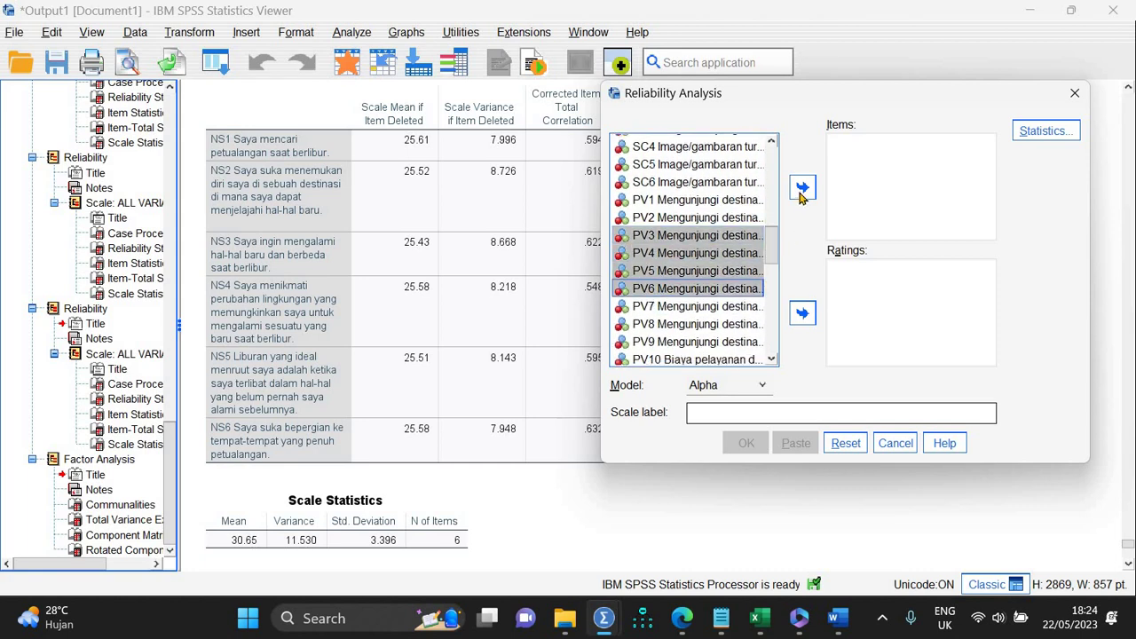
left_click(802, 187)
left_click(744, 444)
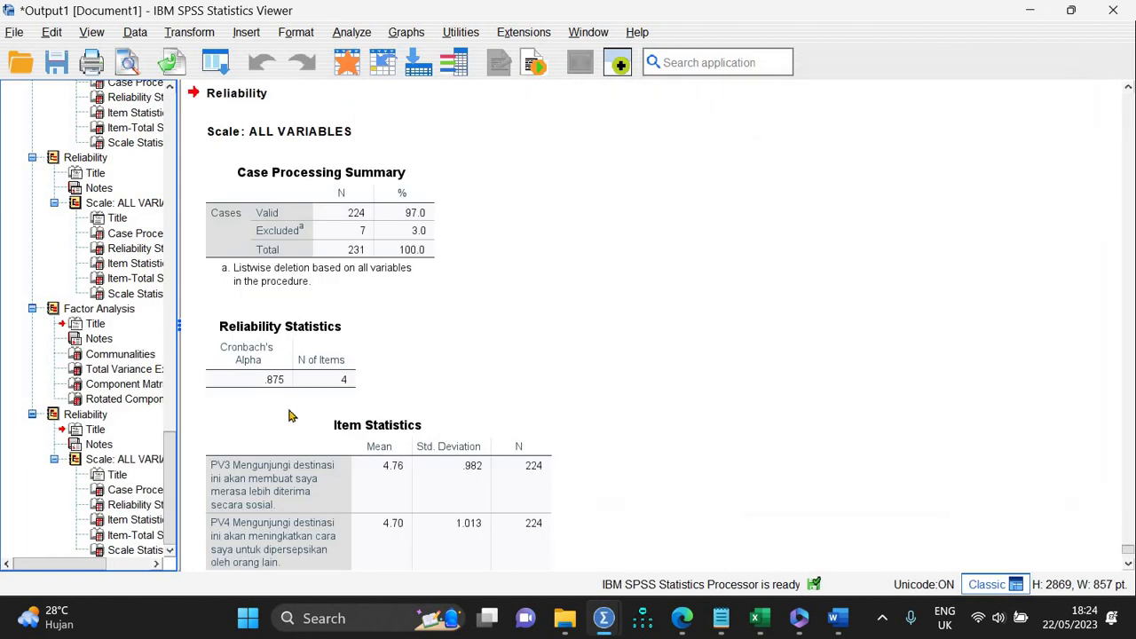
Step: Switch to the Word document and enter 0.875 as the Cronbach's Alpha for Perceived Value (1)
left_click(830, 619)
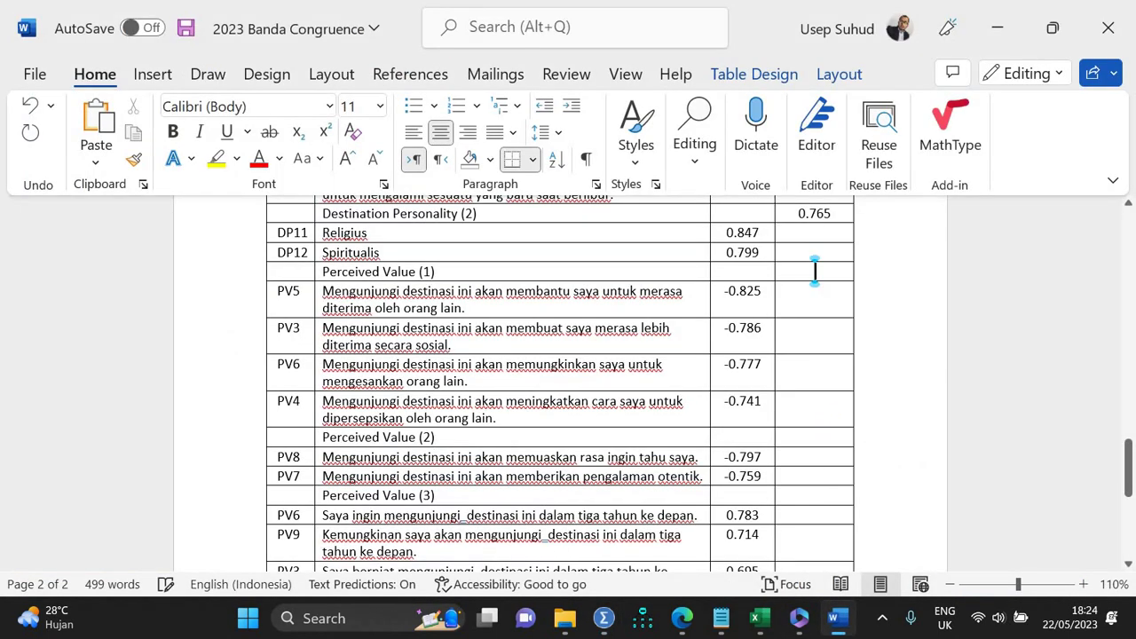
type("0.875")
left_click(681, 617)
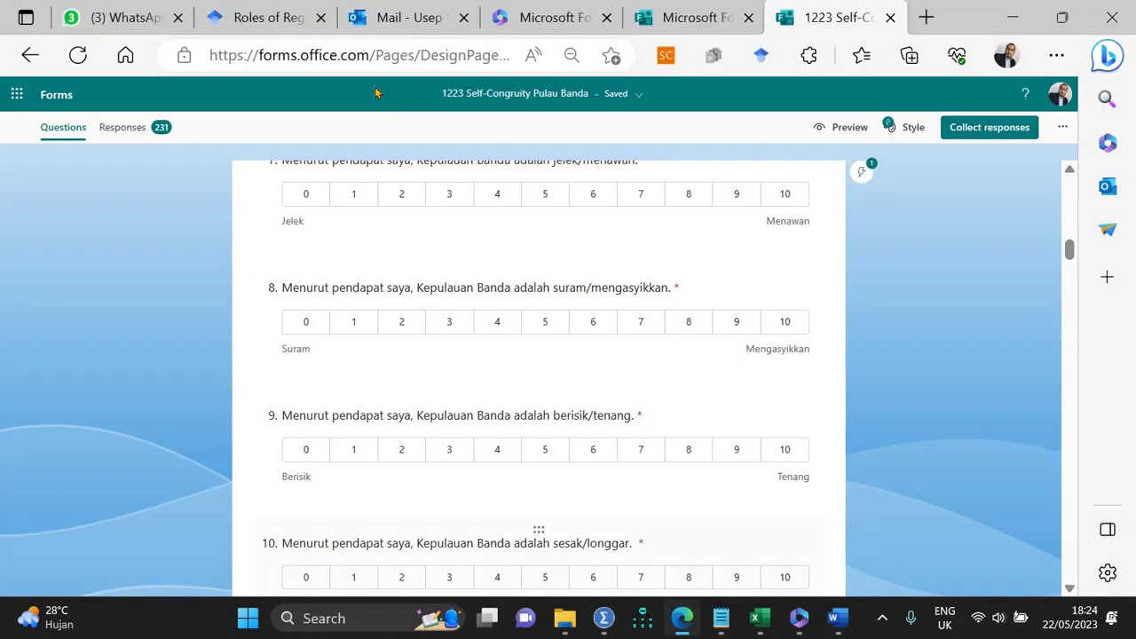
Step: Switch to the SPSS output window and clear PV3 through PV6 from the Reliability Analysis items
mouse_move(606, 621)
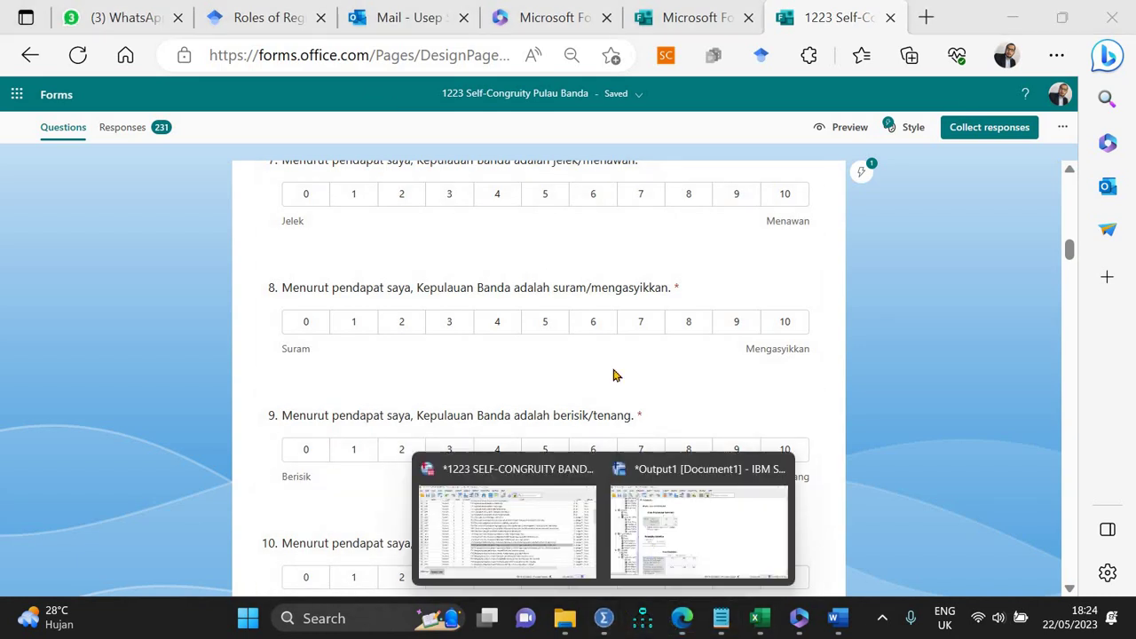
left_click(710, 519)
left_click(351, 32)
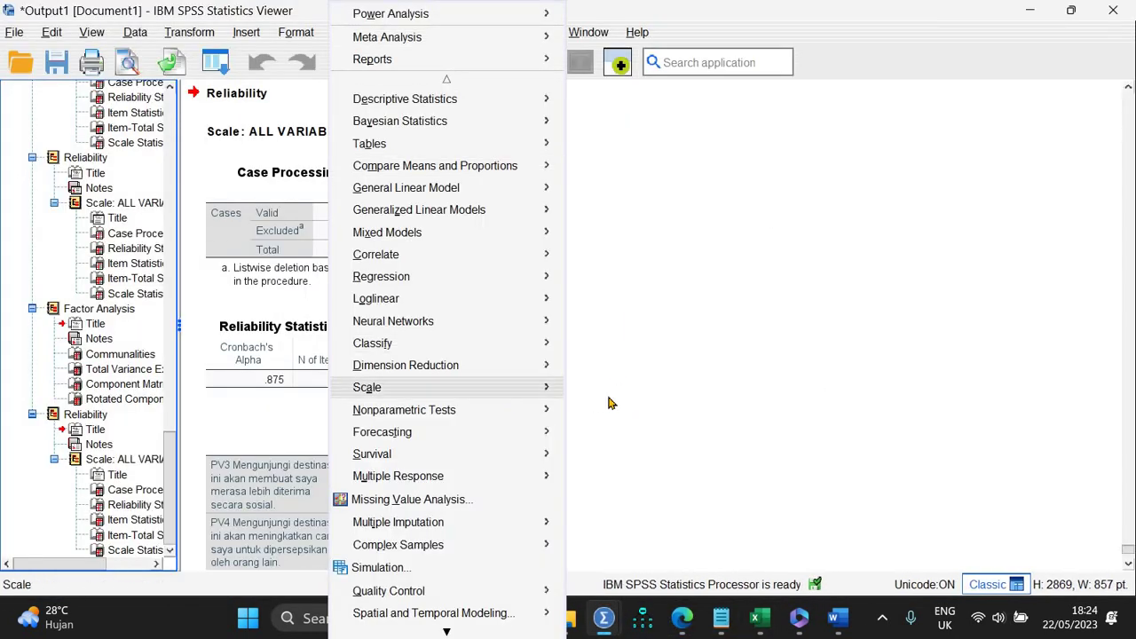
mouse_move(426, 388)
left_click(634, 388)
left_click(848, 199)
left_click(887, 144, "shift")
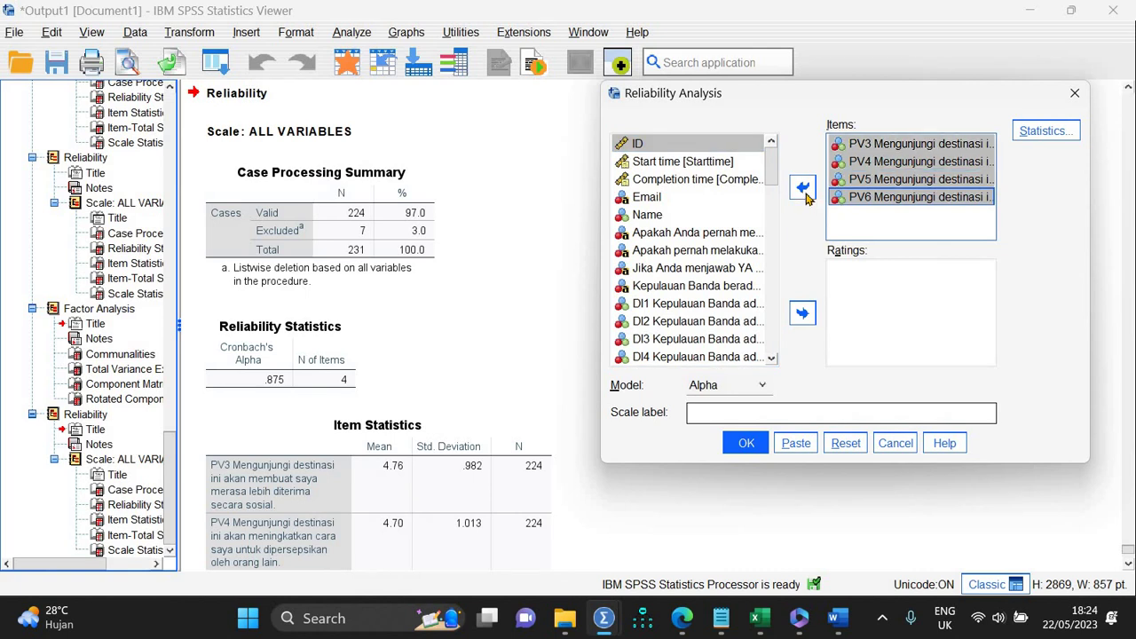
left_click(801, 187)
Step: Add PV7 and PV8 as items and run the reliability analysis with the Alpha model
scroll(763, 246, "down", 4)
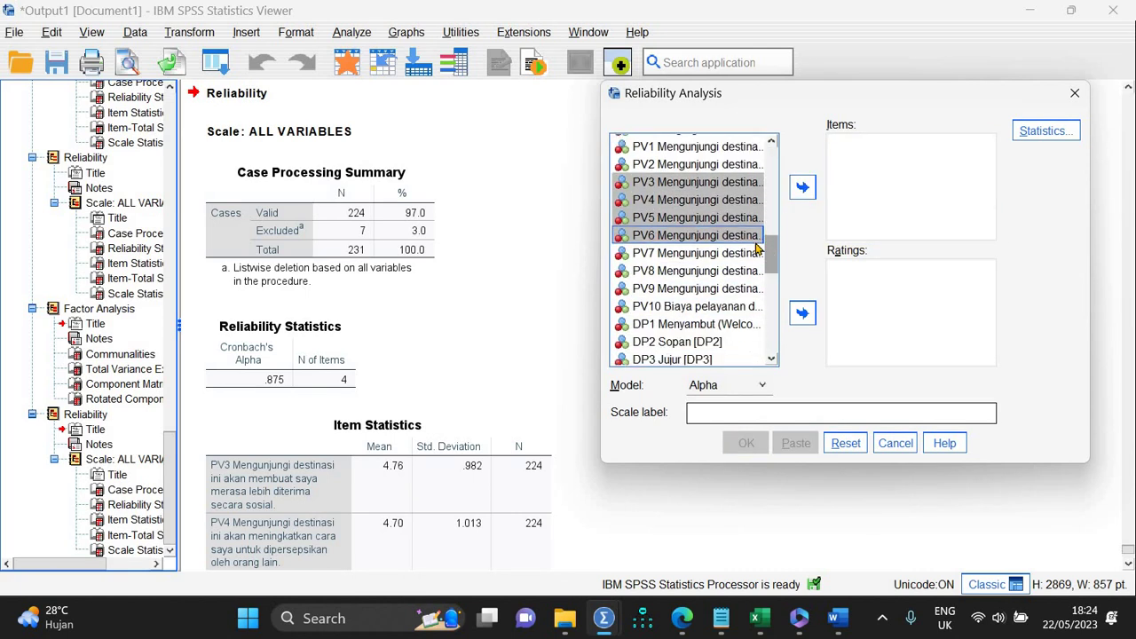
left_click_drag(710, 214, 694, 252)
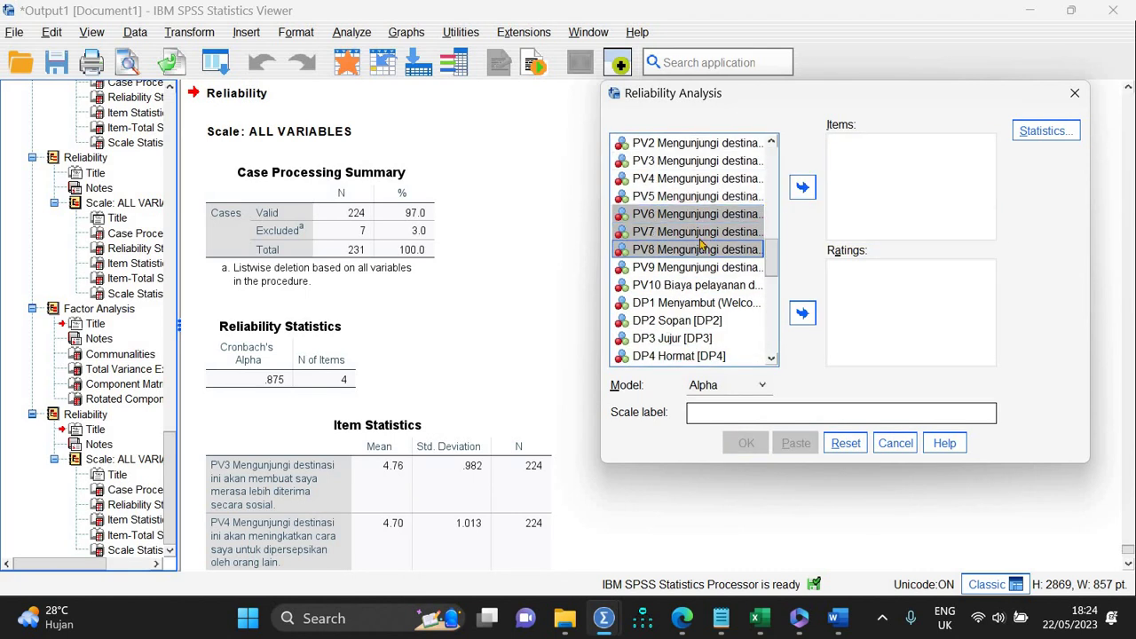
left_click(802, 187)
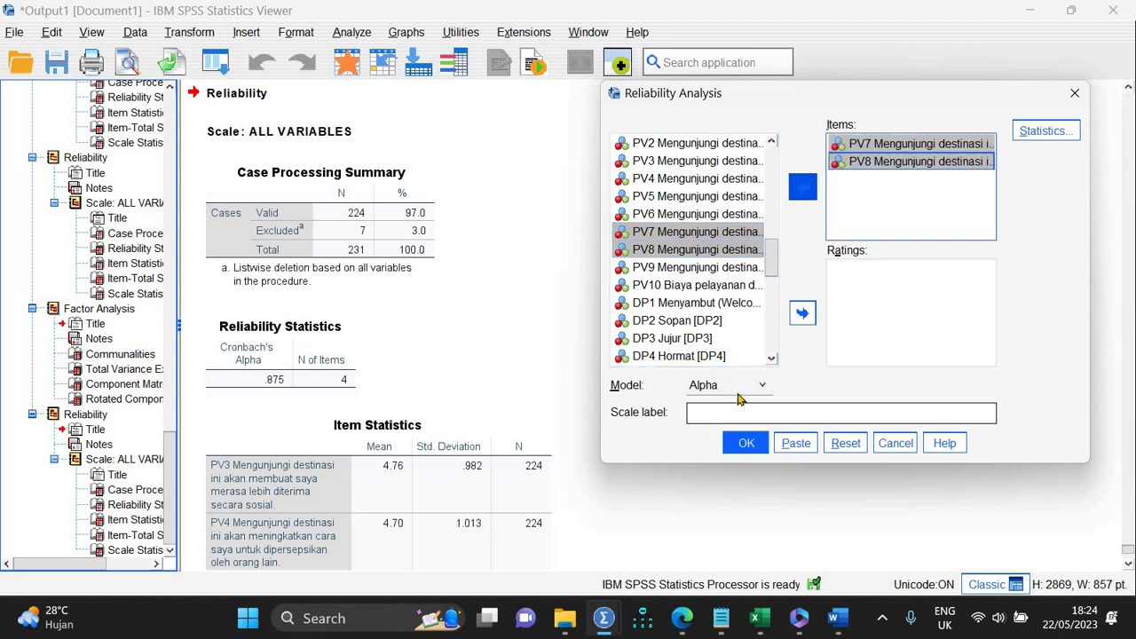
left_click(746, 443)
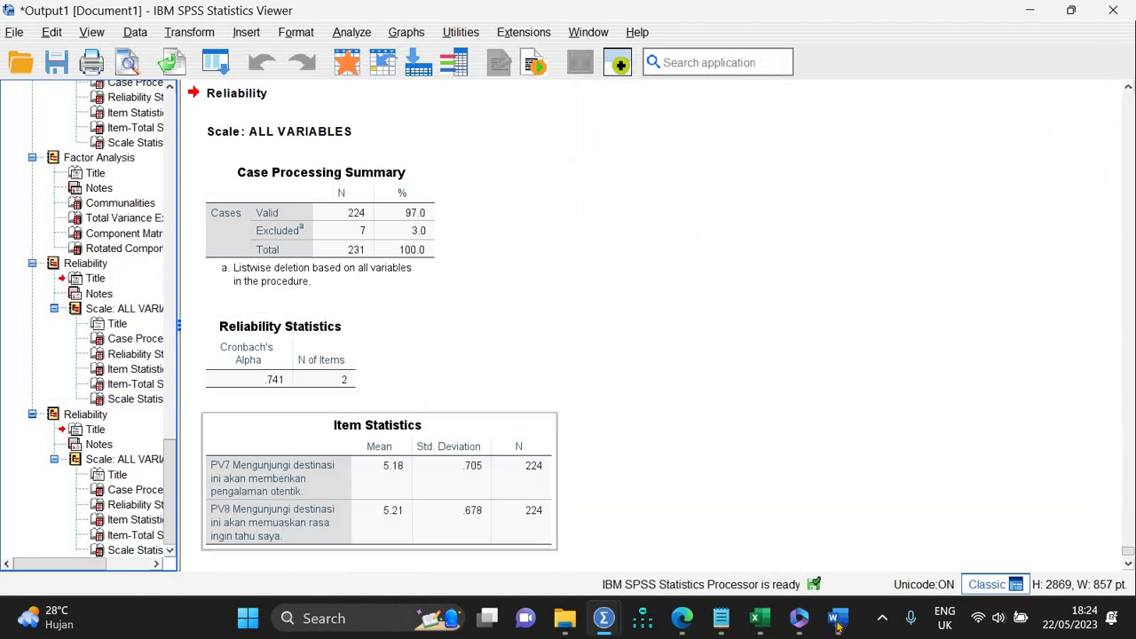
Step: Switch to the Word document and enter 0.741 as the Cronbach's Alpha for Perceived Value (2)
left_click(837, 618)
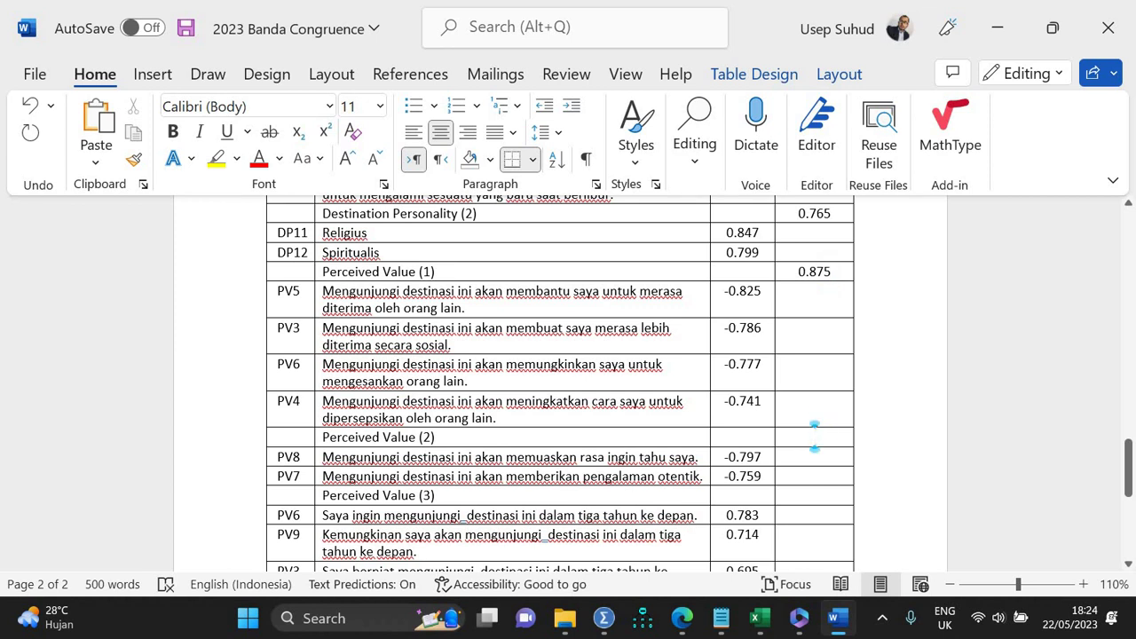
type("0.741")
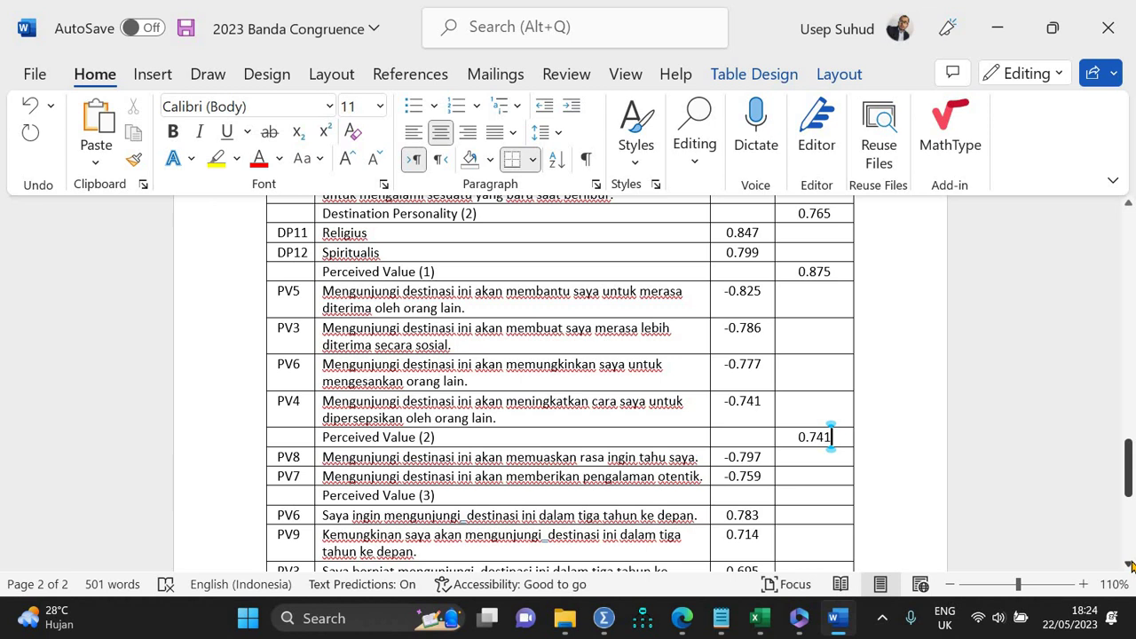
scroll(1130, 566, "down", 2)
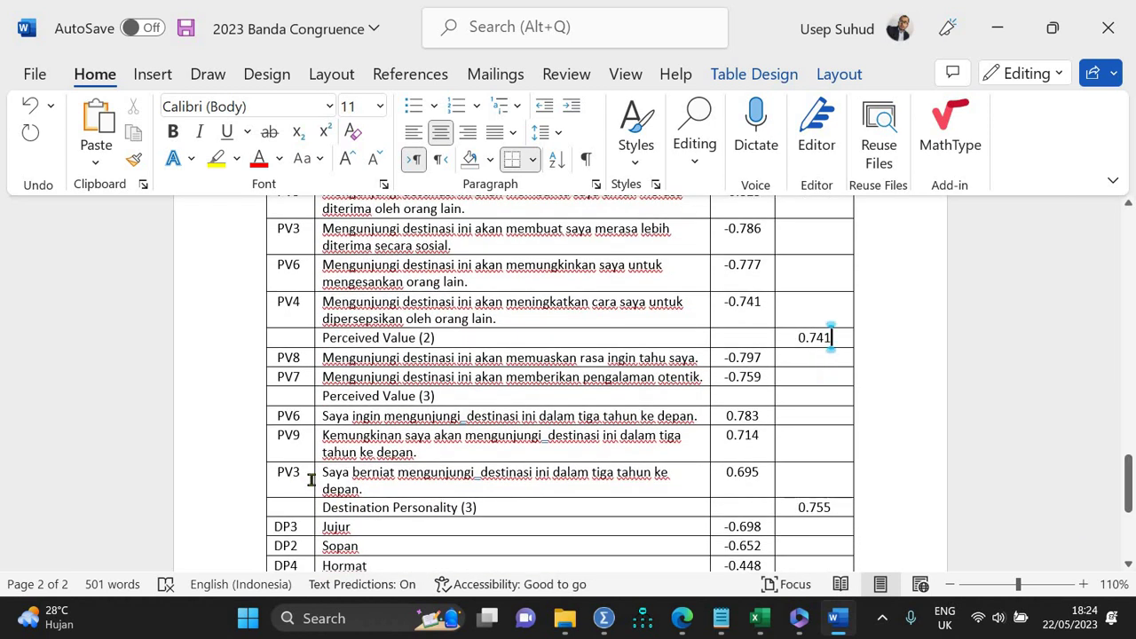
Step: Switch to the SPSS output window and clear PV7 and PV8 from the Reliability Analysis items
mouse_move(616, 621)
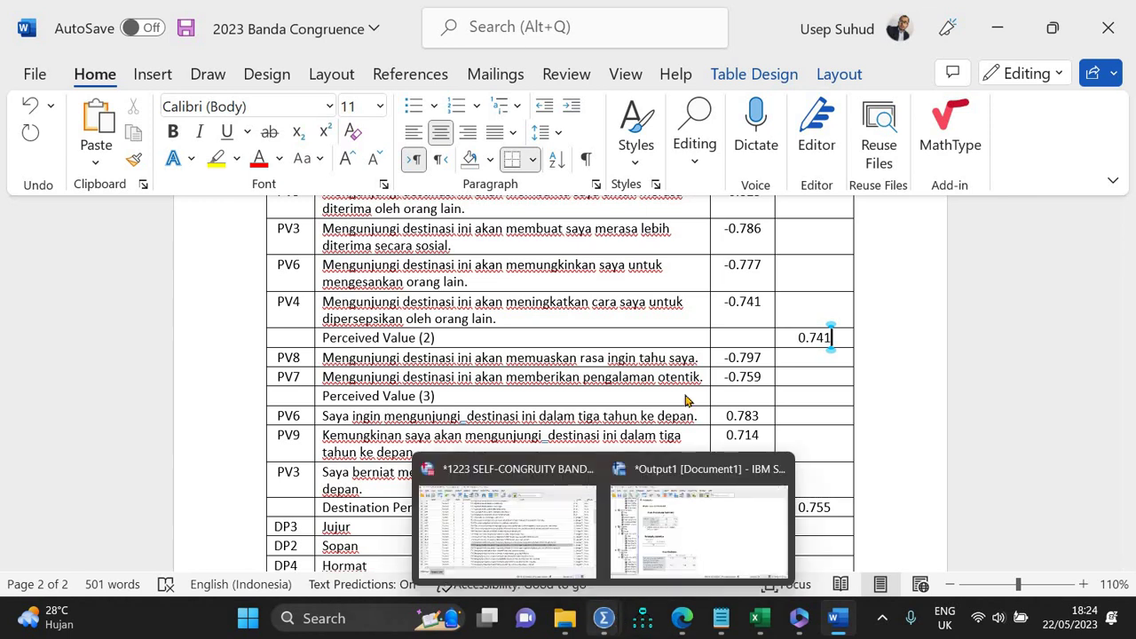
left_click(701, 514)
left_click(352, 32)
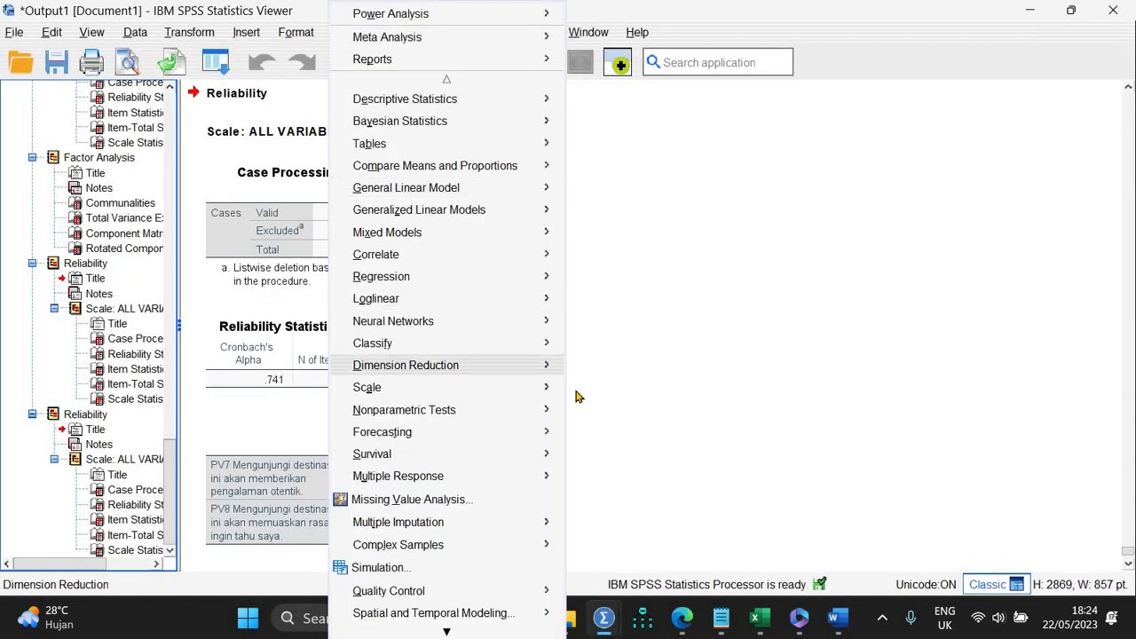
mouse_move(532, 387)
left_click(634, 391)
left_click(905, 161)
left_click(905, 143, "shift")
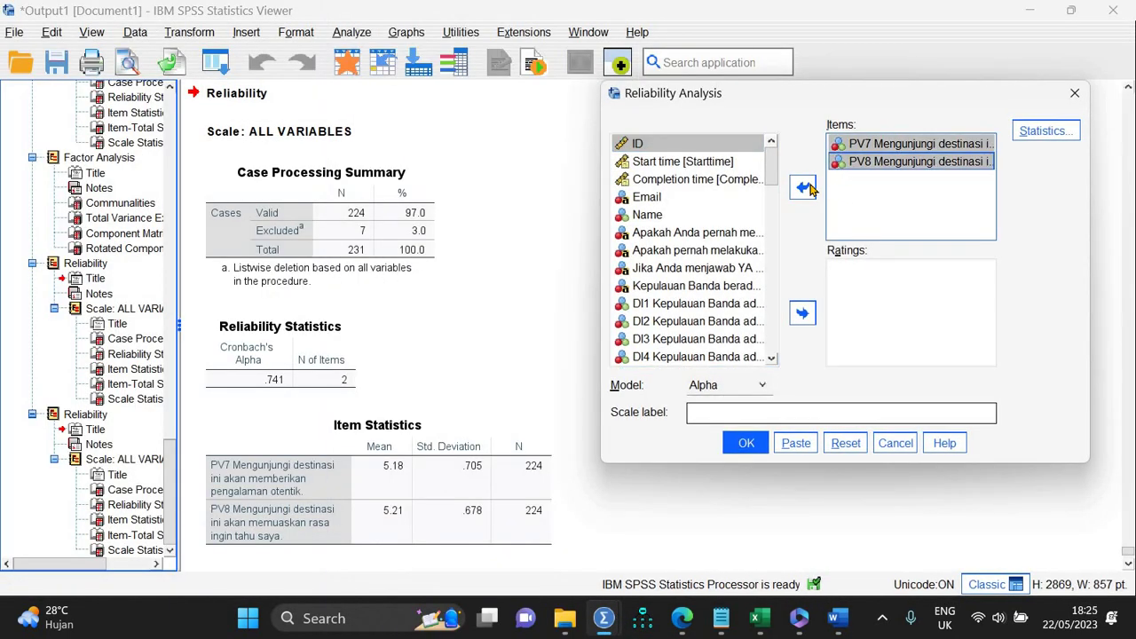
left_click(802, 186)
Step: Add PV3, PV6 and PV9 as items and run the reliability analysis with the Alpha model
left_click(683, 285)
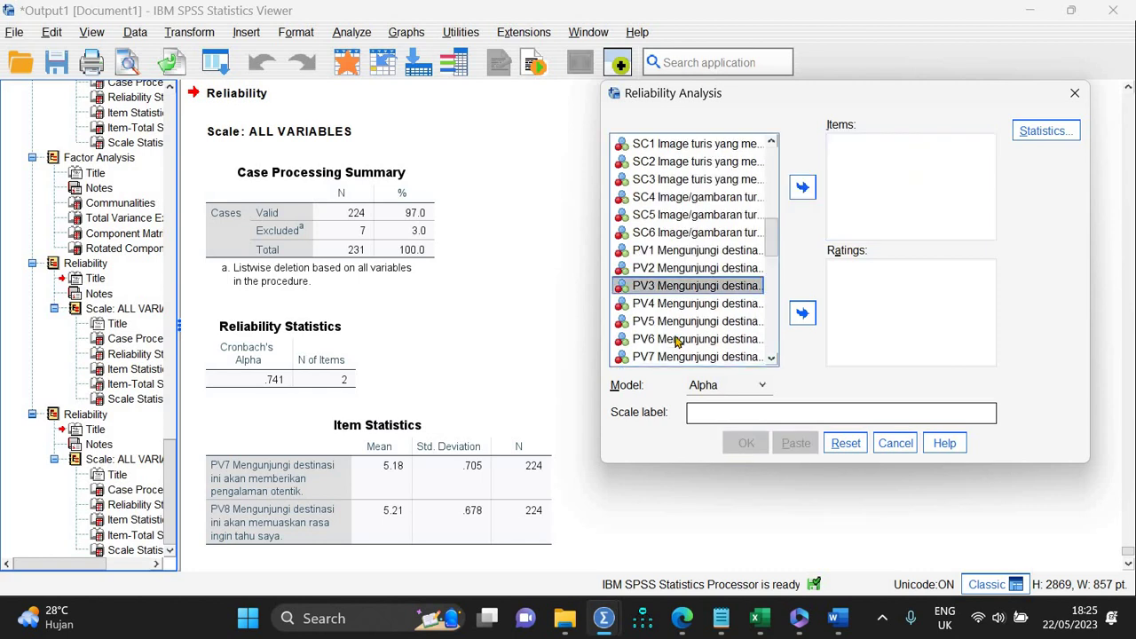
left_click(756, 338, "shift")
left_click_drag(776, 252, 717, 264)
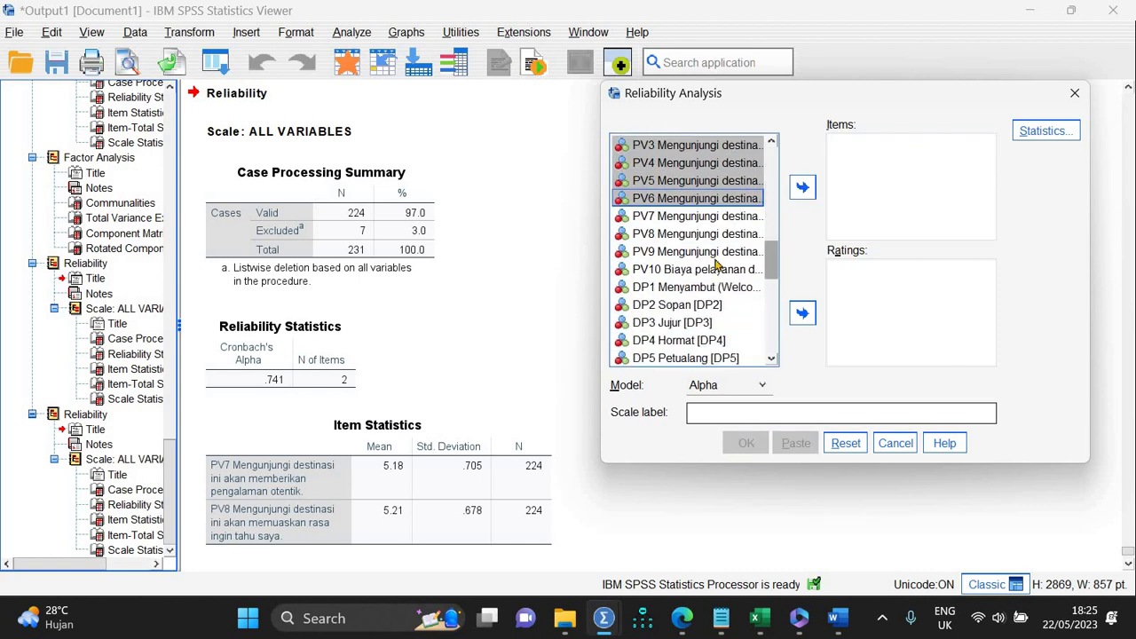
left_click(718, 253, "shift")
left_click(706, 255)
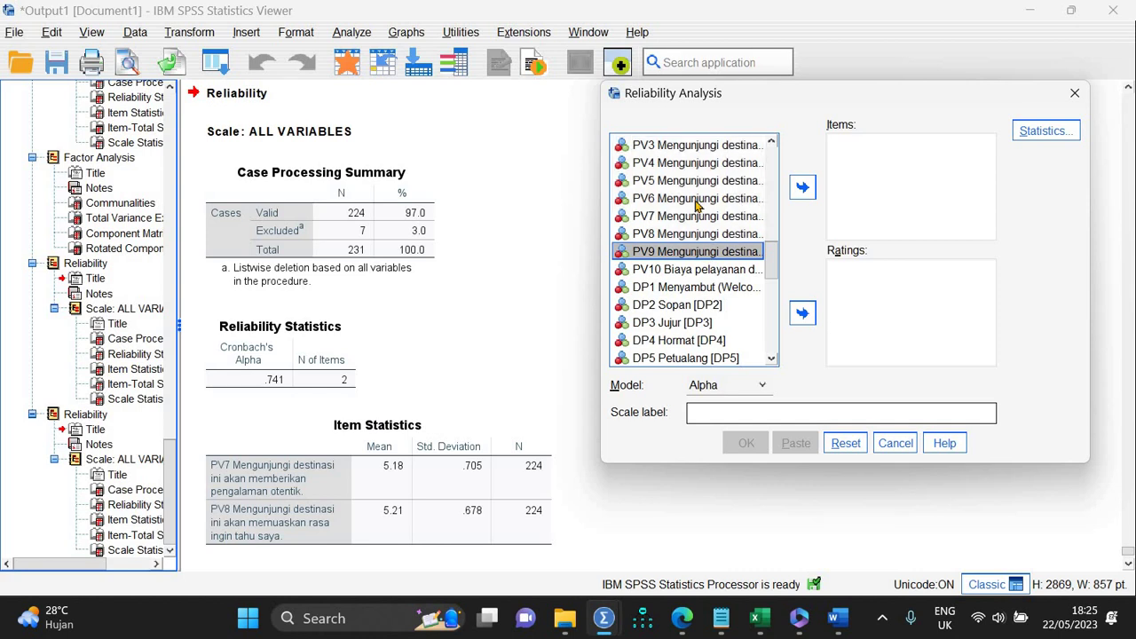
left_click(720, 201, "ctrl")
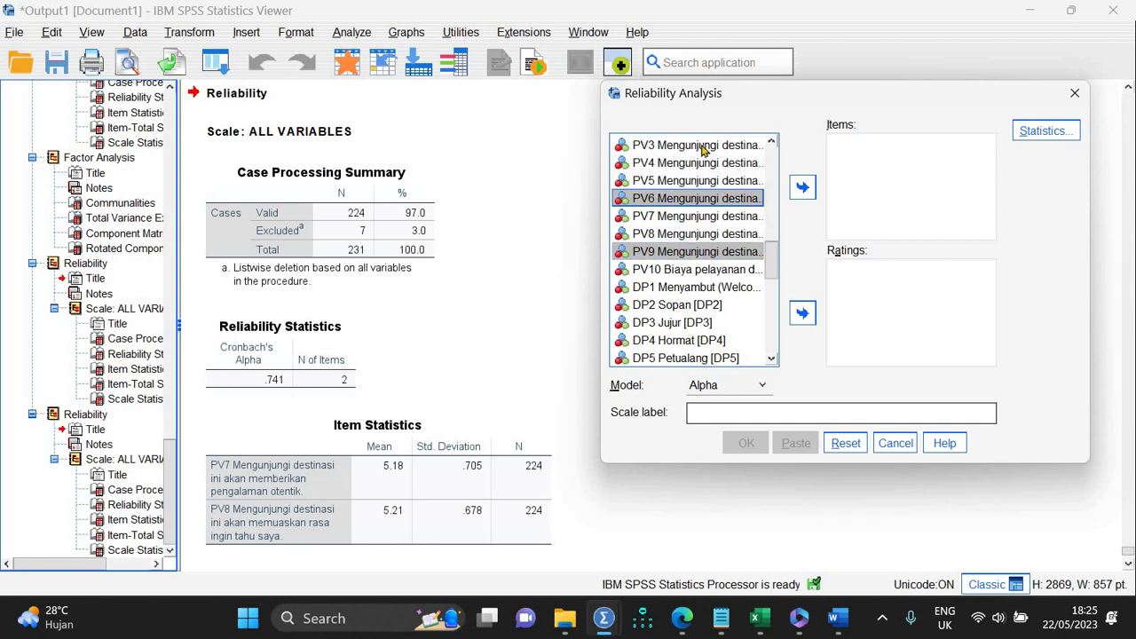
left_click(710, 144, "ctrl")
left_click(801, 187)
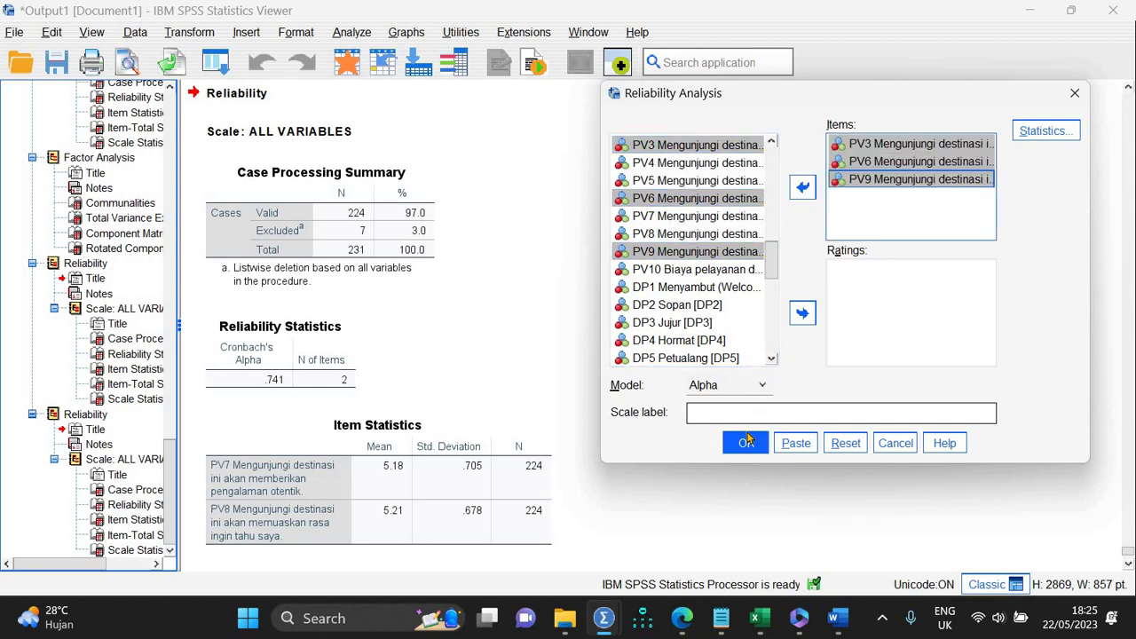
left_click(741, 441)
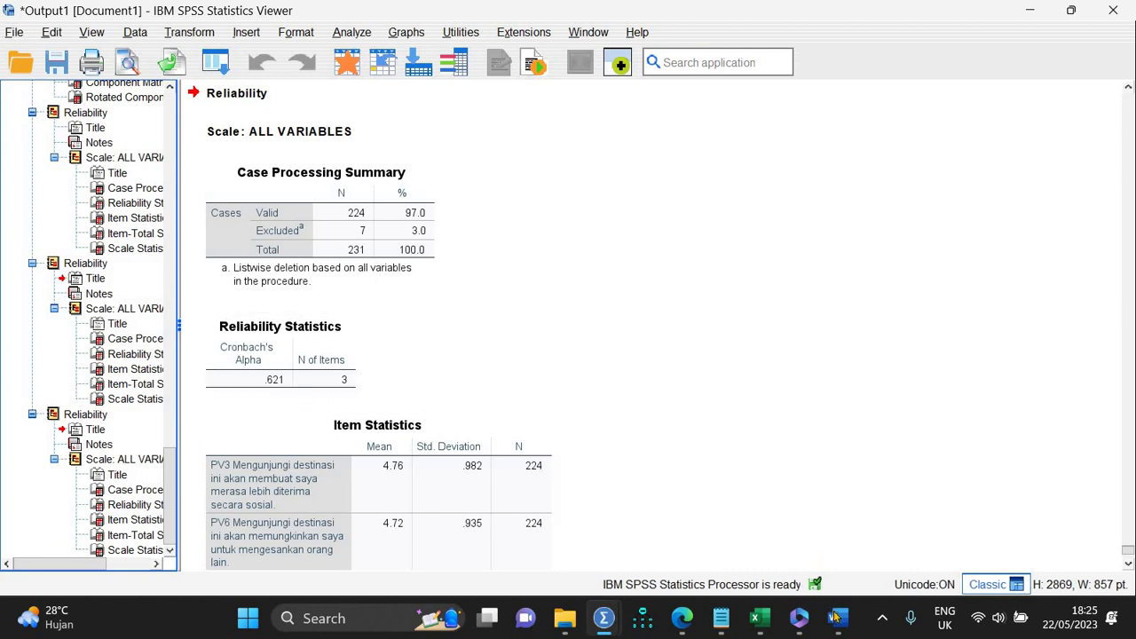
Step: Switch to the Word document and enter 0.621 as the Cronbach's Alpha for Perceived Value (3)
left_click(838, 618)
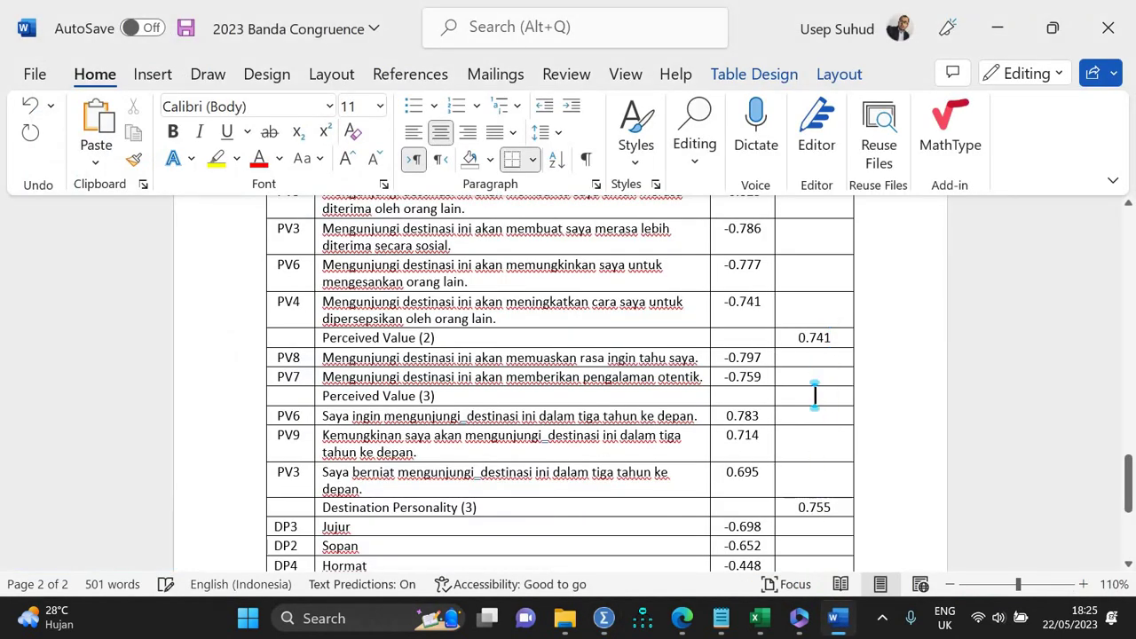
type("0.621")
Step: Remove all borders from the factor loadings table, keeping only a top and a bottom border around the whole table
left_click_drag(1128, 455, 1130, 223)
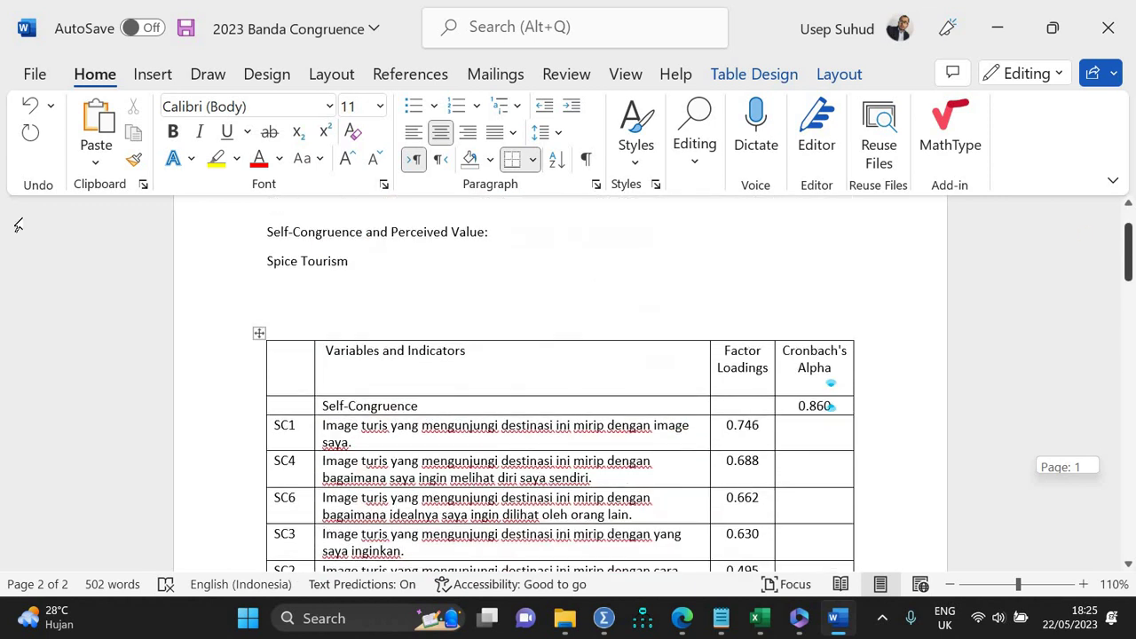
left_click(259, 333)
left_click(532, 159)
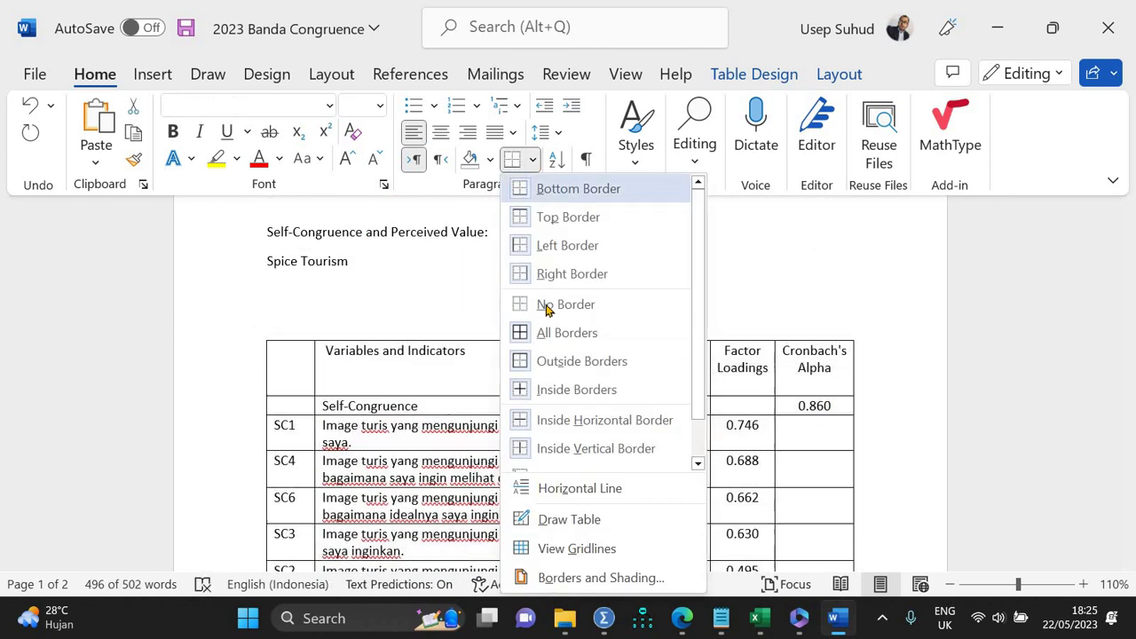
left_click(543, 303)
left_click(533, 160)
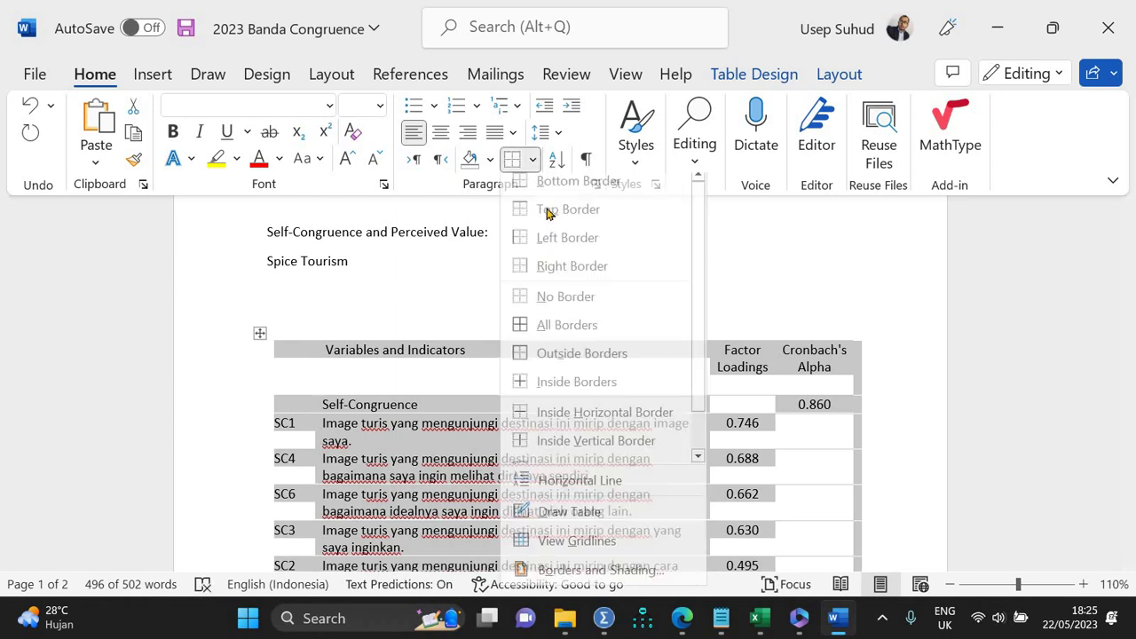
left_click(546, 189)
left_click(533, 159)
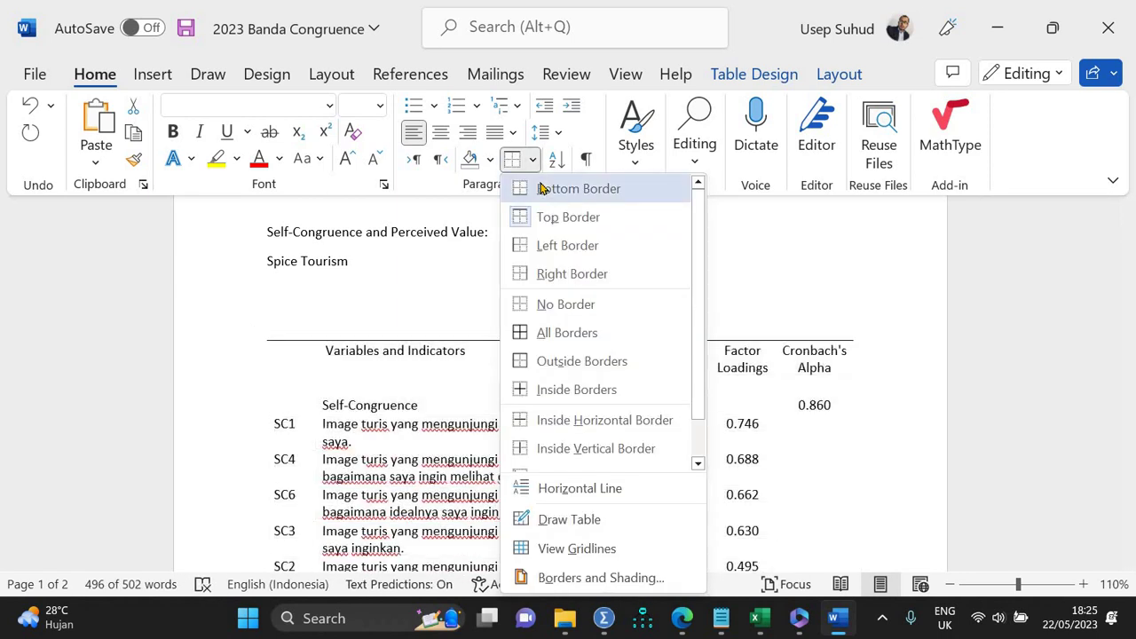
left_click(568, 217)
Step: Add a bottom border under the table's header row
left_click_drag(667, 370, 824, 366)
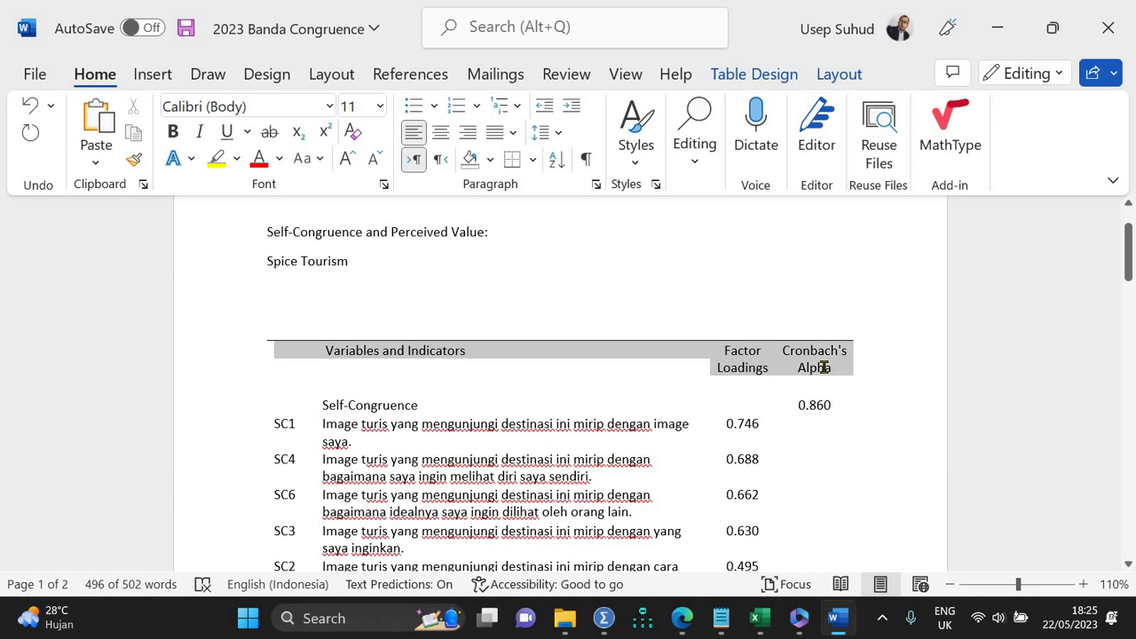
left_click(515, 162)
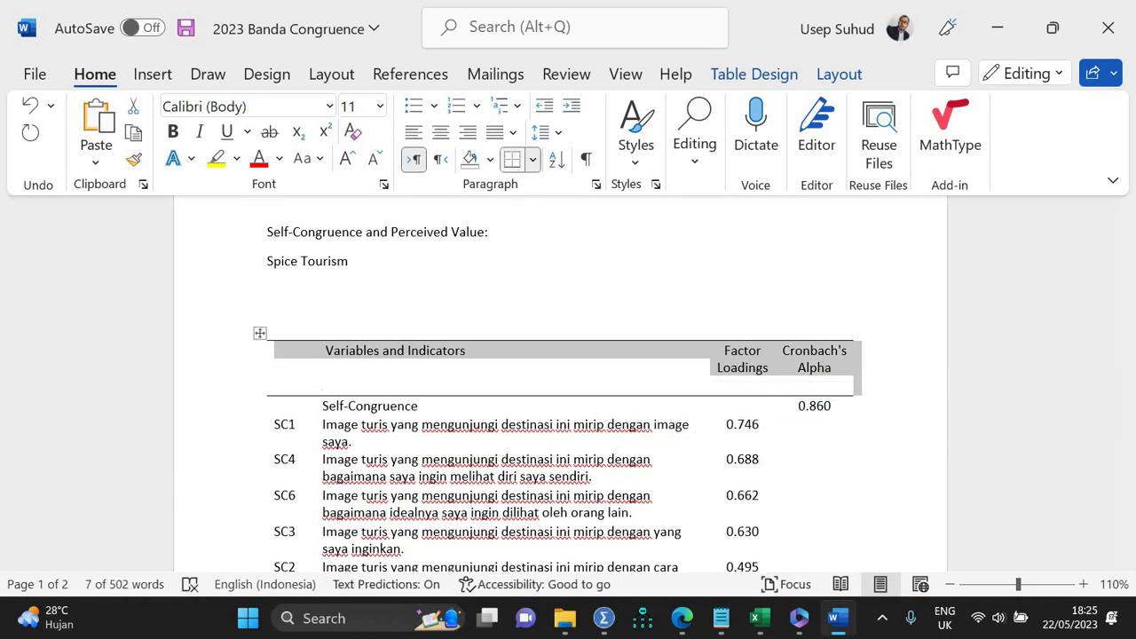
left_click_drag(276, 355, 788, 355)
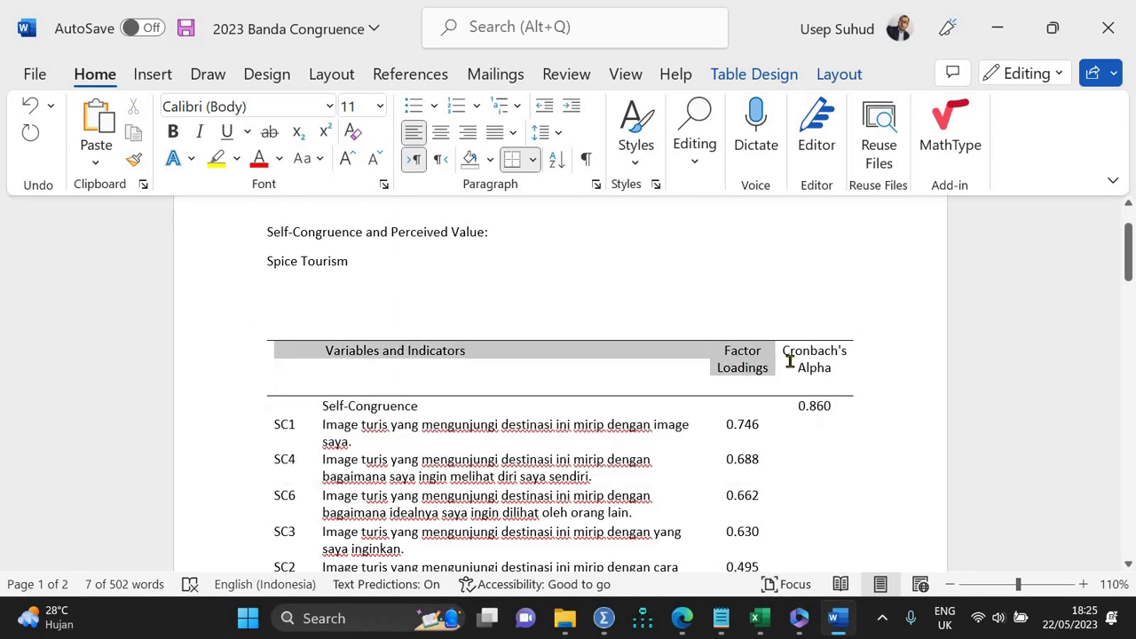
left_click(518, 169)
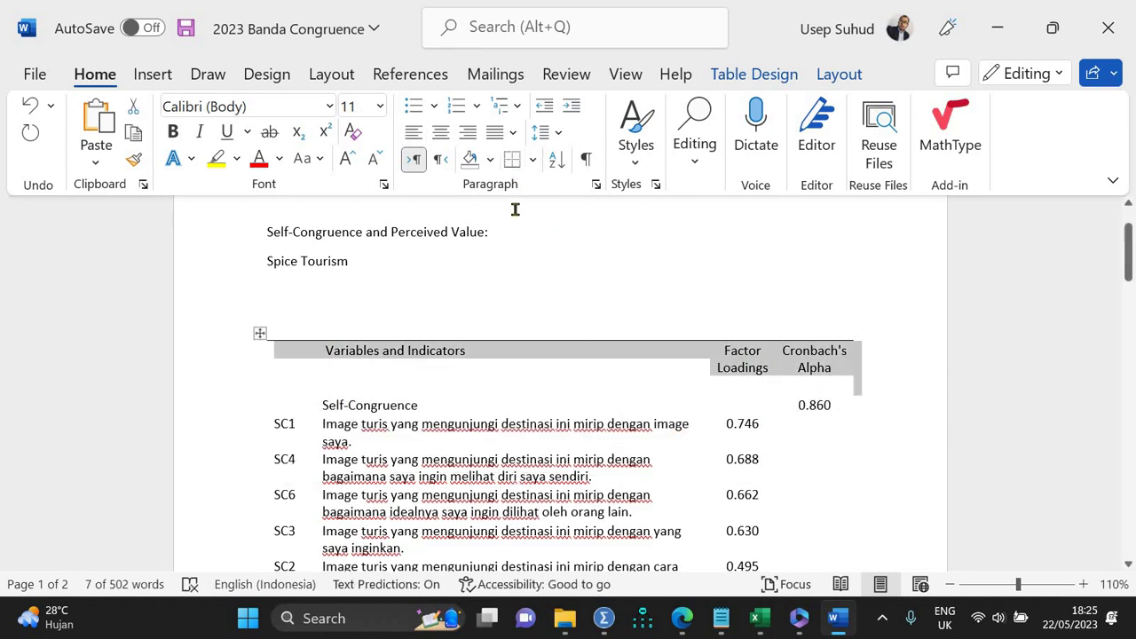
left_click(512, 163)
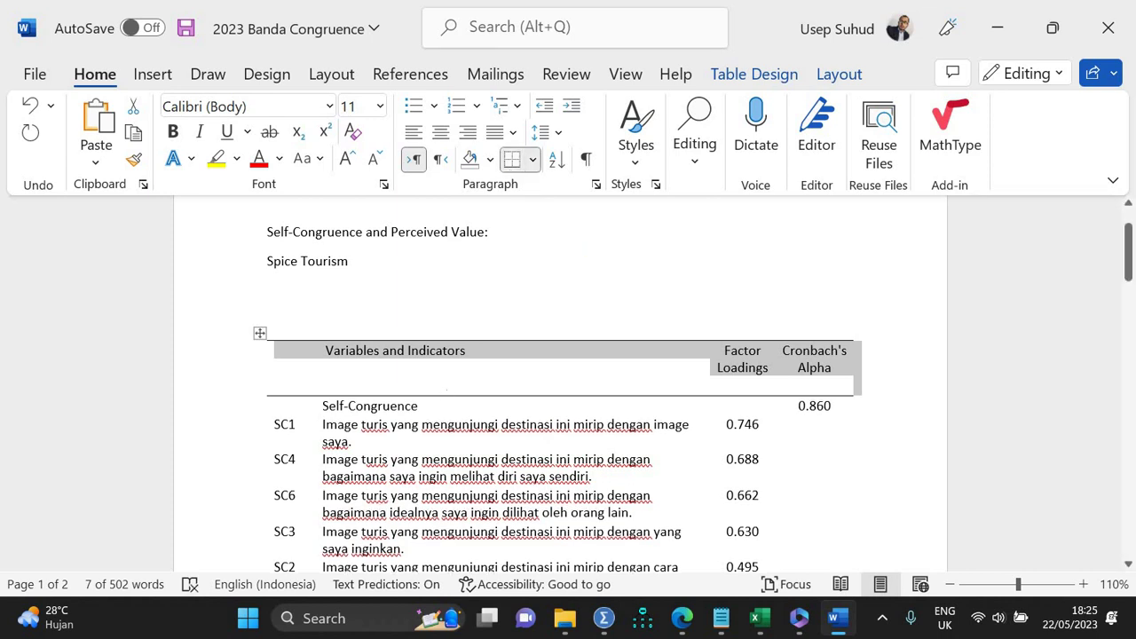
Step: Reduce the height of the header row to fit its two lines of text
left_click(448, 351)
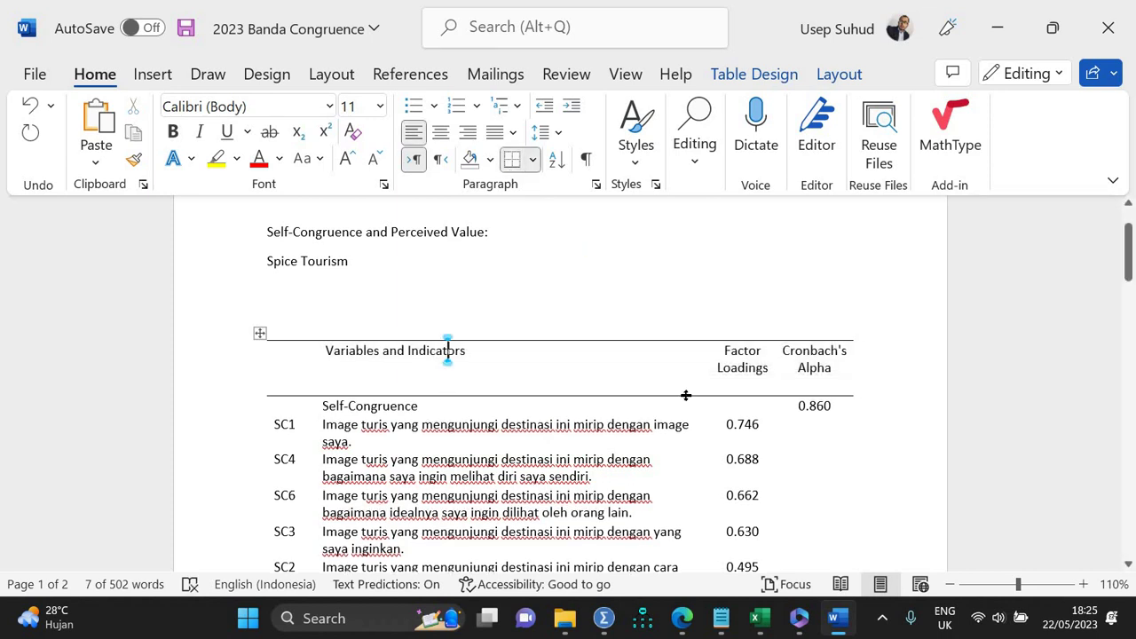
left_click(755, 367)
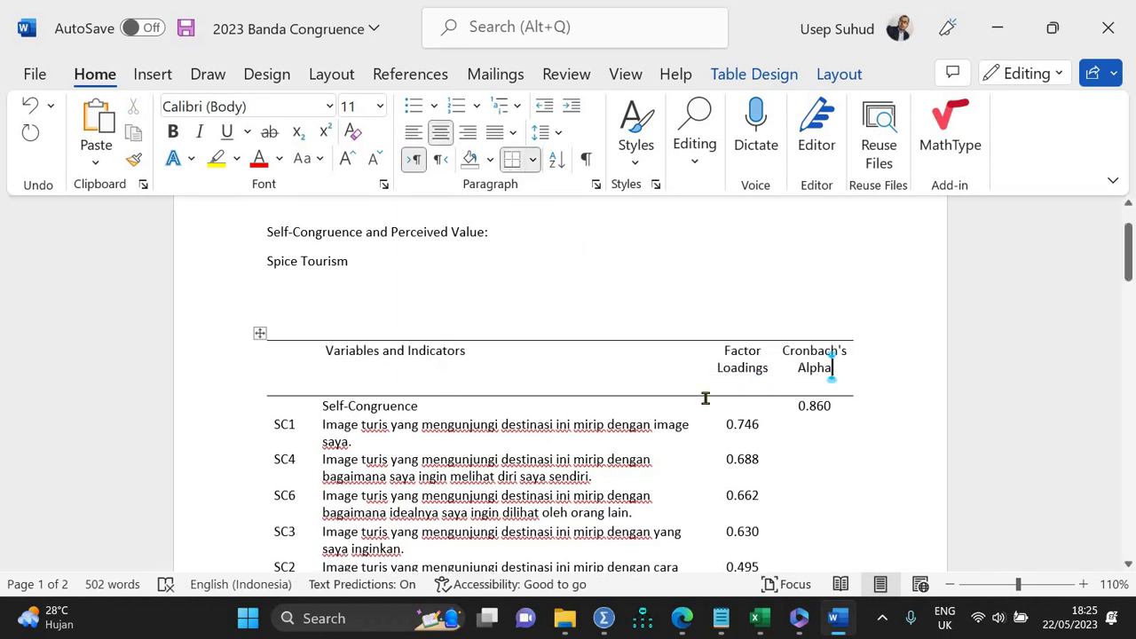
left_click_drag(699, 378, 698, 364)
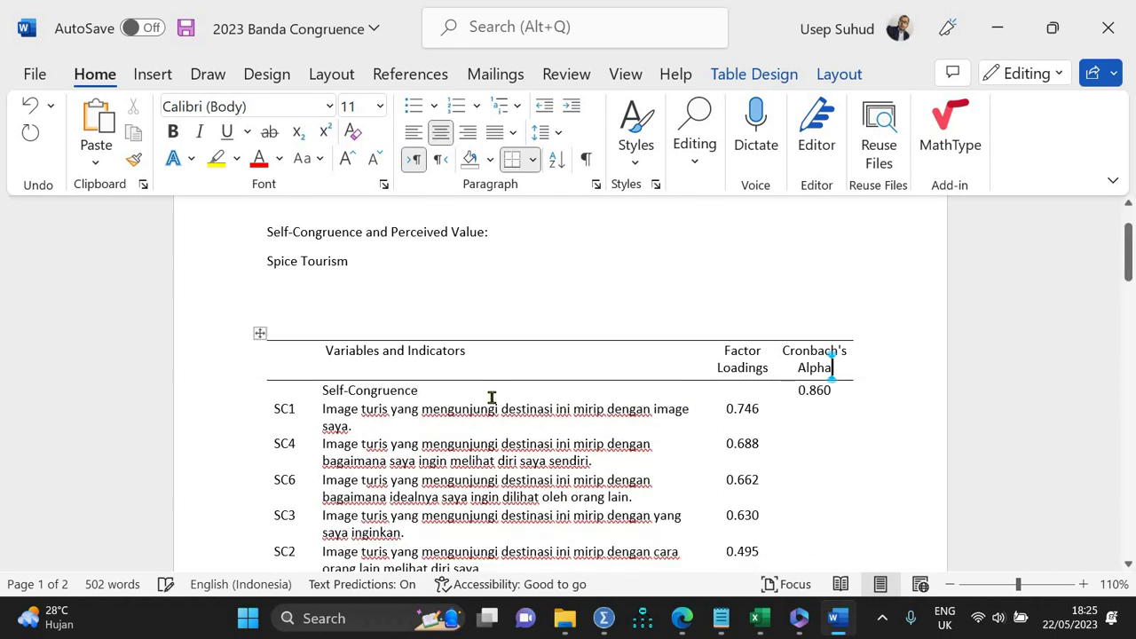
Step: Add top and bottom borders to the Perceived Value (3) row
left_click_drag(276, 390, 808, 390)
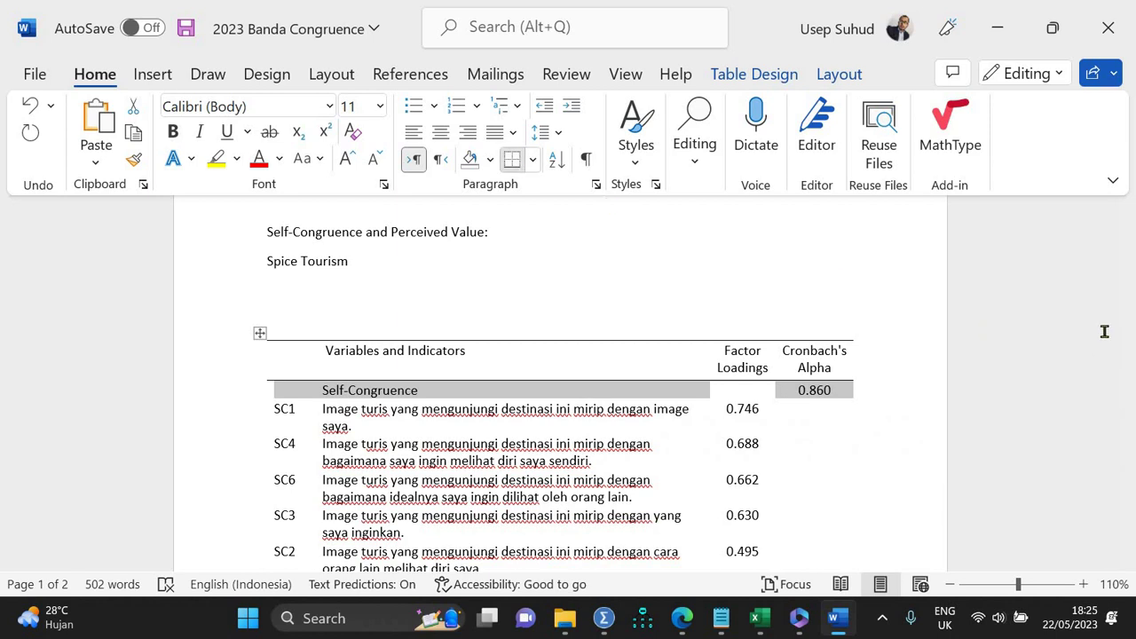
left_click_drag(1128, 253, 1129, 486)
left_click_drag(527, 360, 816, 362)
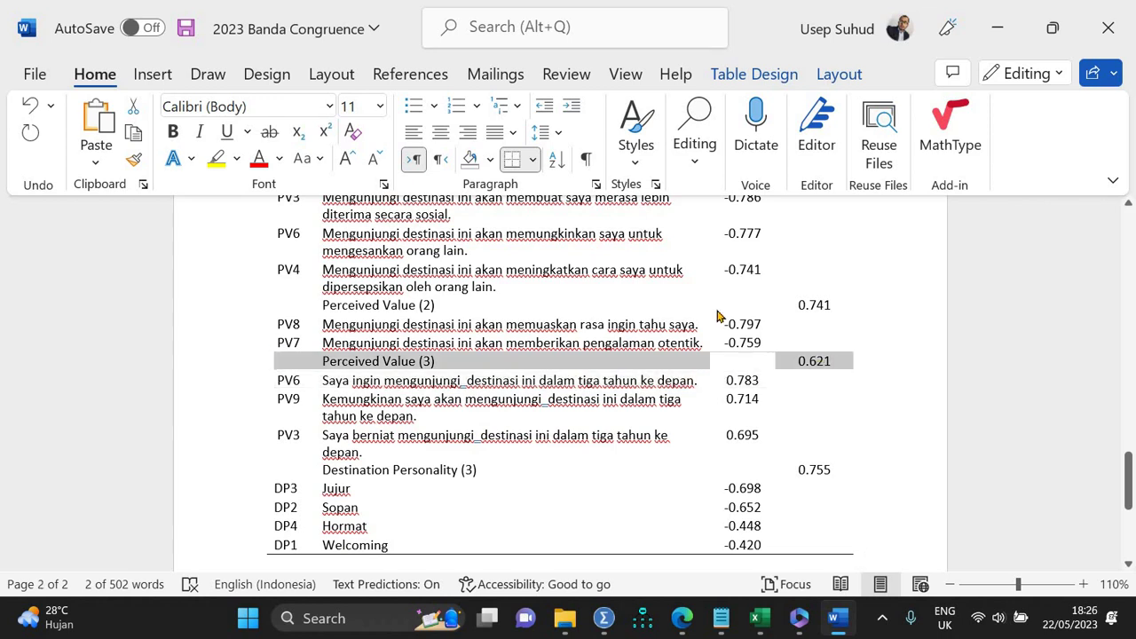
left_click(532, 160)
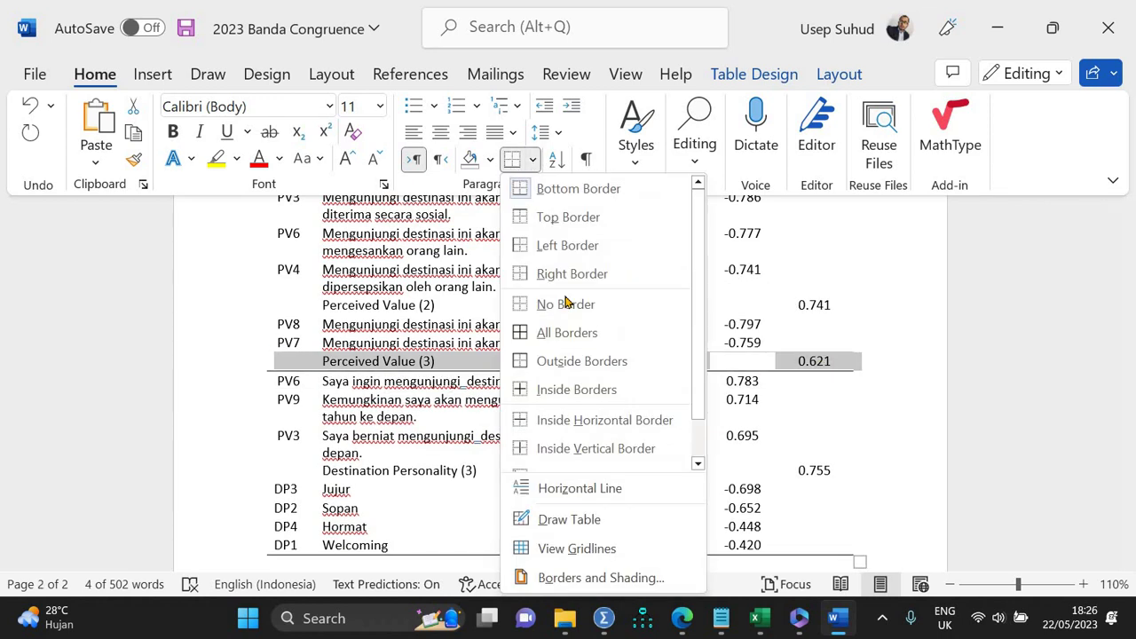
left_click(570, 220)
Step: Add top and bottom borders to the Perceived Value (2) row
left_click_drag(279, 304, 766, 276)
left_click(532, 159)
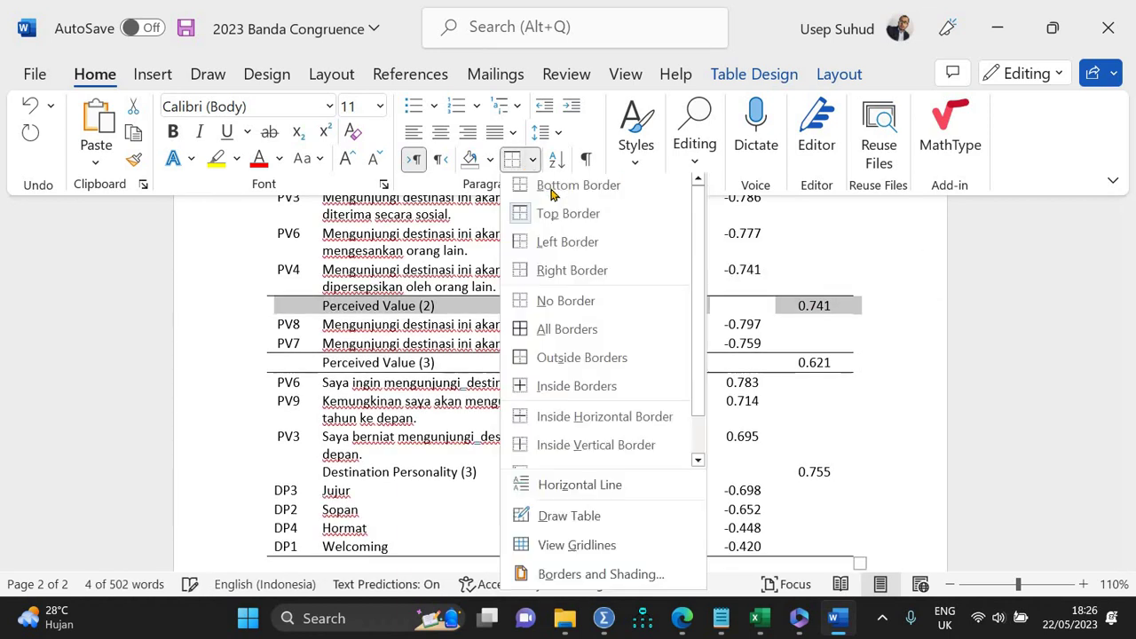
left_click(655, 367)
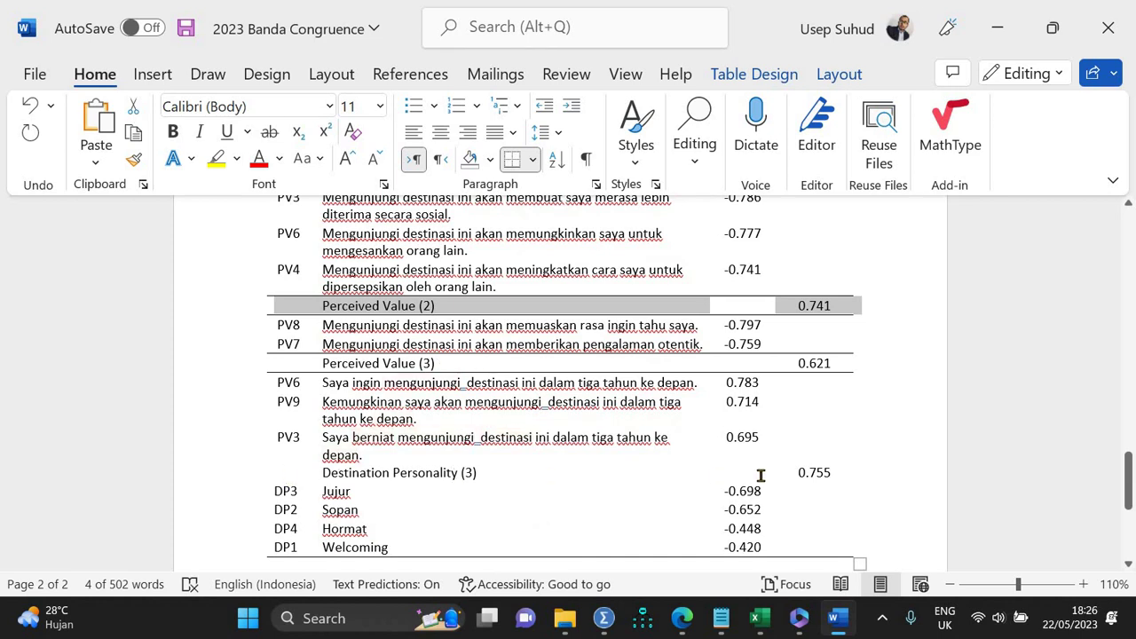
Step: Add top and bottom borders to the Destination Personality (3) row
left_click_drag(761, 476, 826, 473)
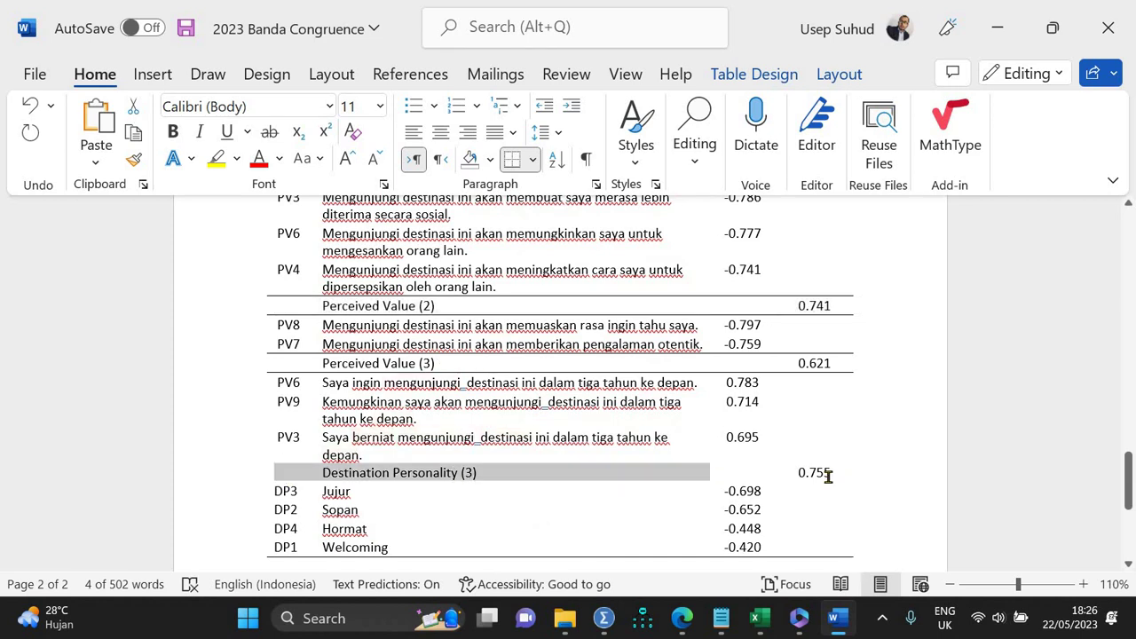
left_click(532, 162)
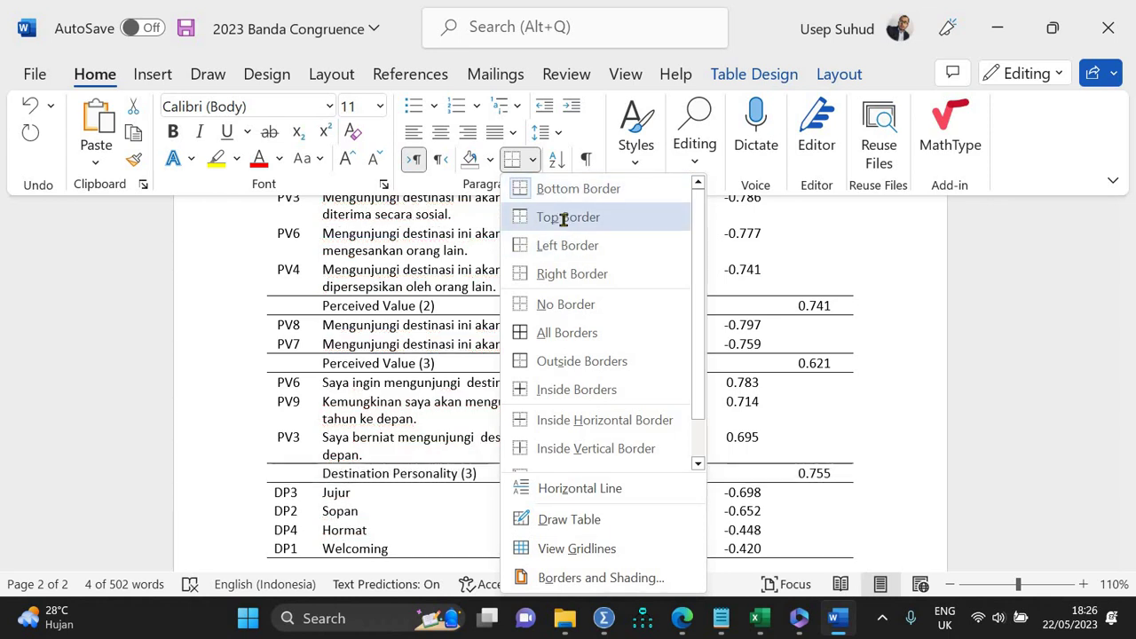
left_click(565, 218)
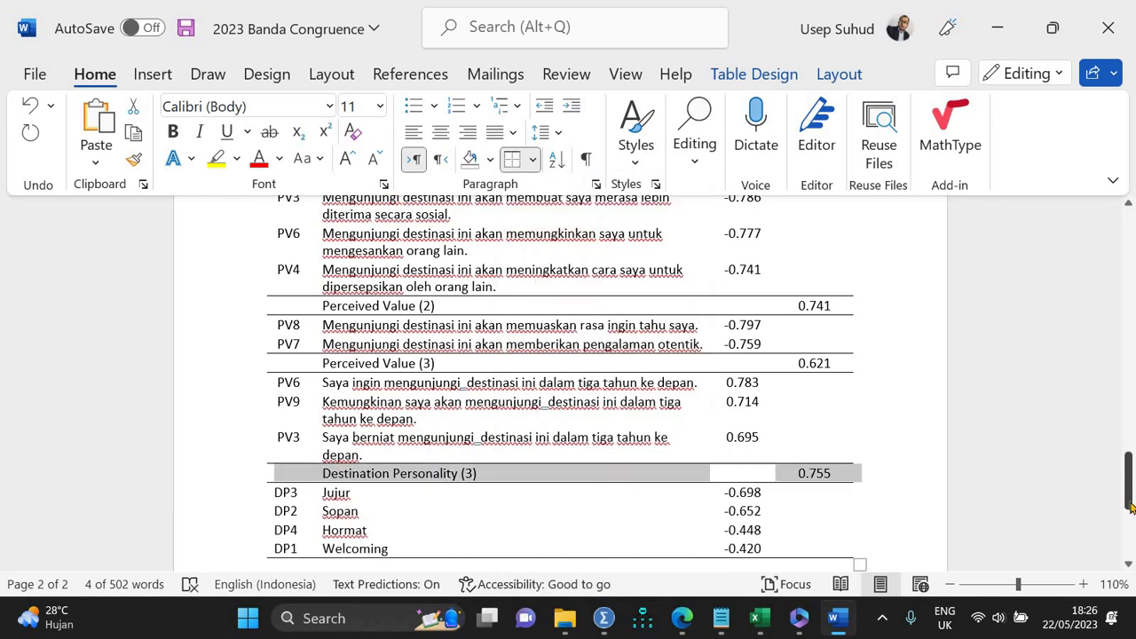
left_click_drag(1132, 506, 1131, 434)
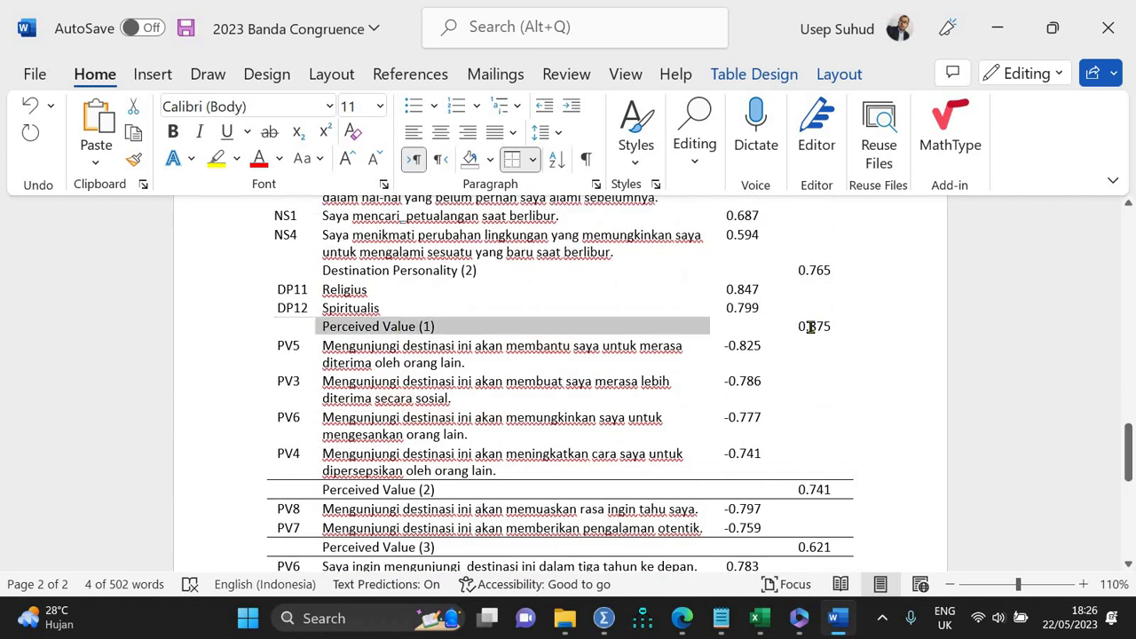